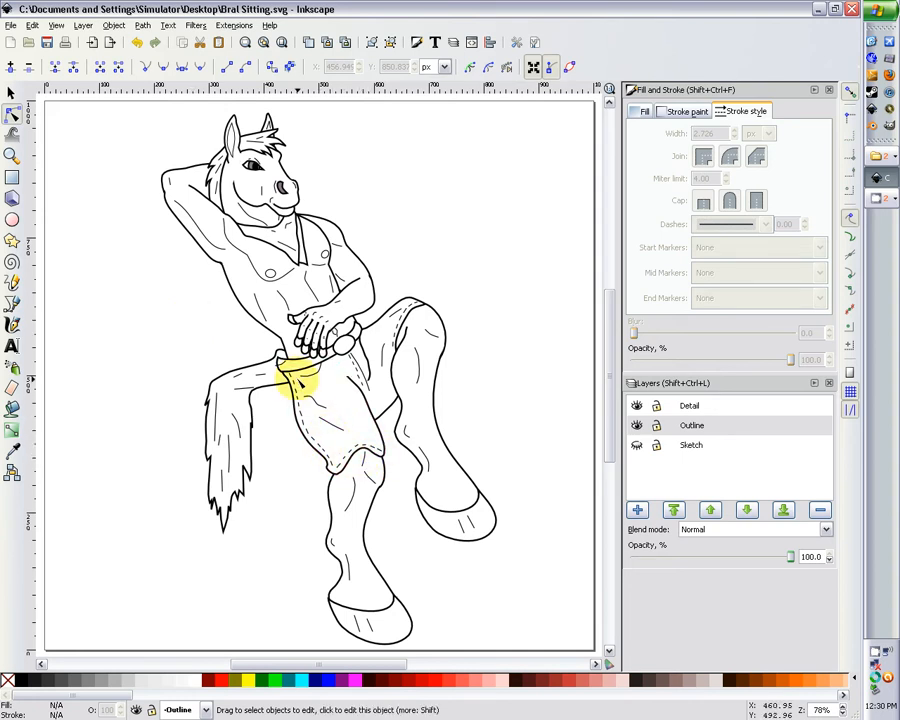
- Select the belt, shorts outline and upper stitch dashes together, and move their nodes at the tail-side hip inward to narrow the waist
{"action": "left_click", "coordinate": [290, 370]}
{"action": "scroll", "coordinate": [285, 372], "scroll_direction": "up", "scroll_amount": 2}
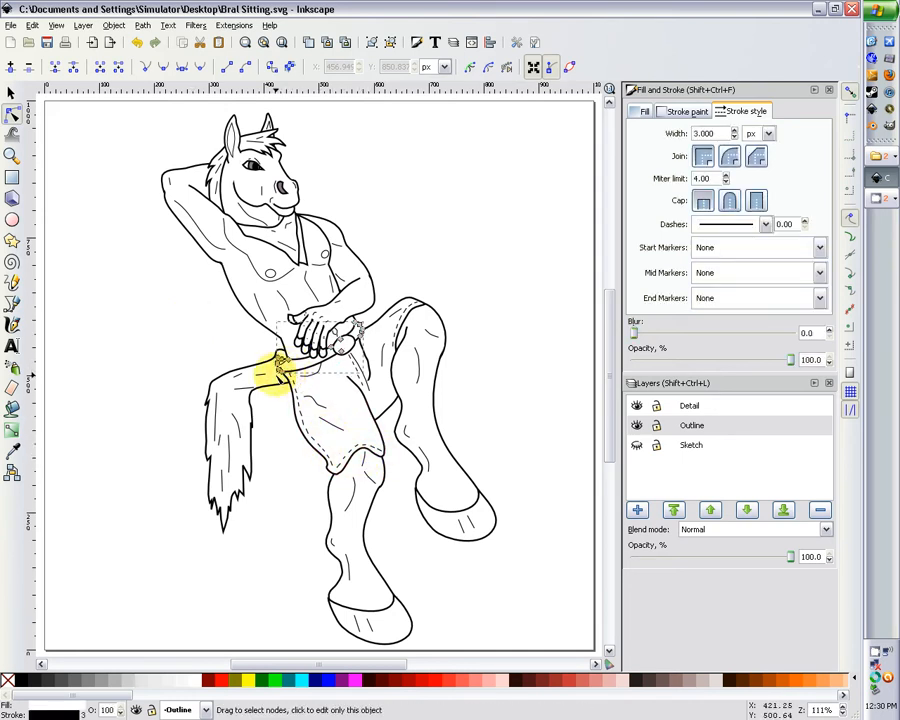
{"action": "key", "text": "plus"}
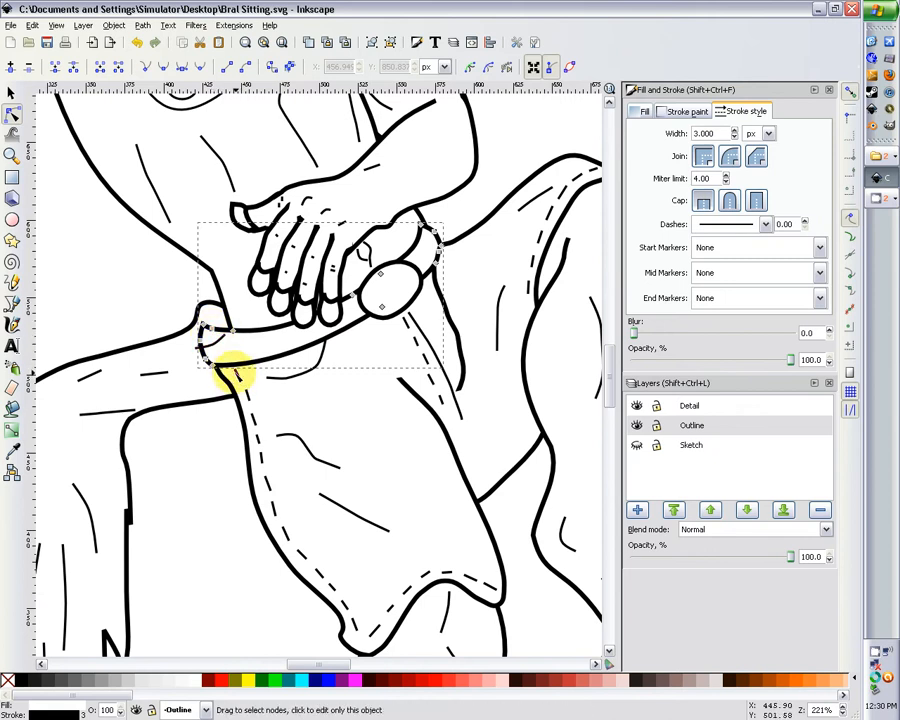
{"action": "left_click", "coordinate": [262, 400]}
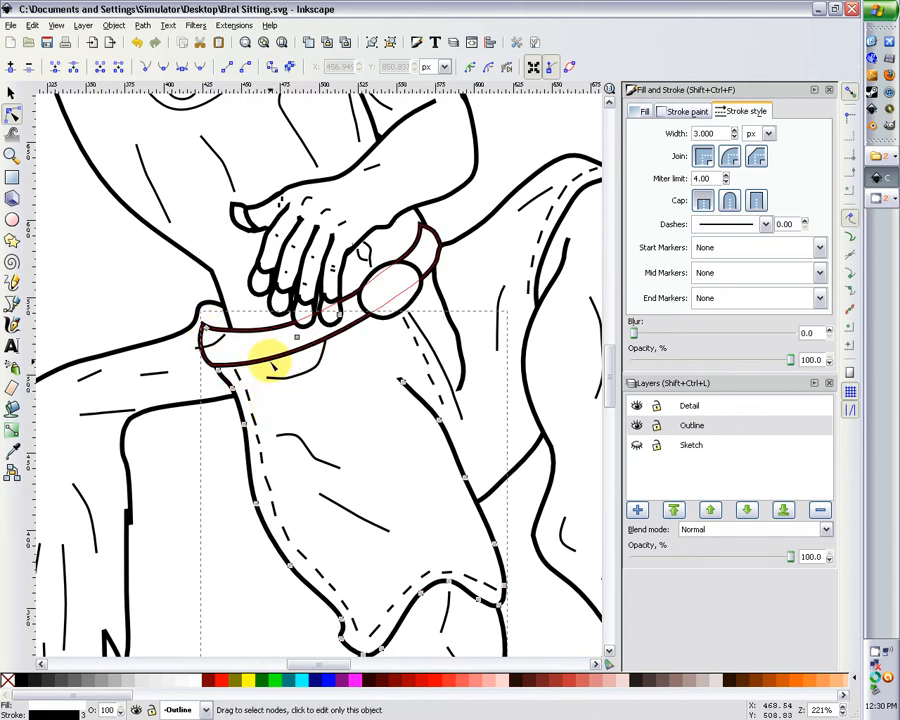
{"action": "left_click", "coordinate": [247, 374], "text": "shift"}
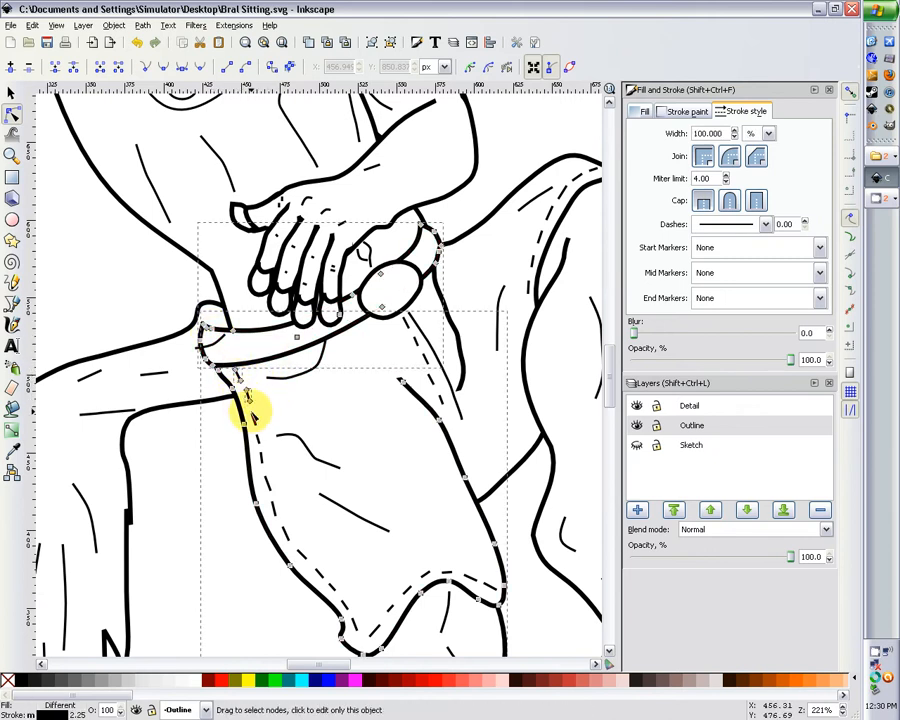
{"action": "left_click", "coordinate": [261, 458], "text": "shift"}
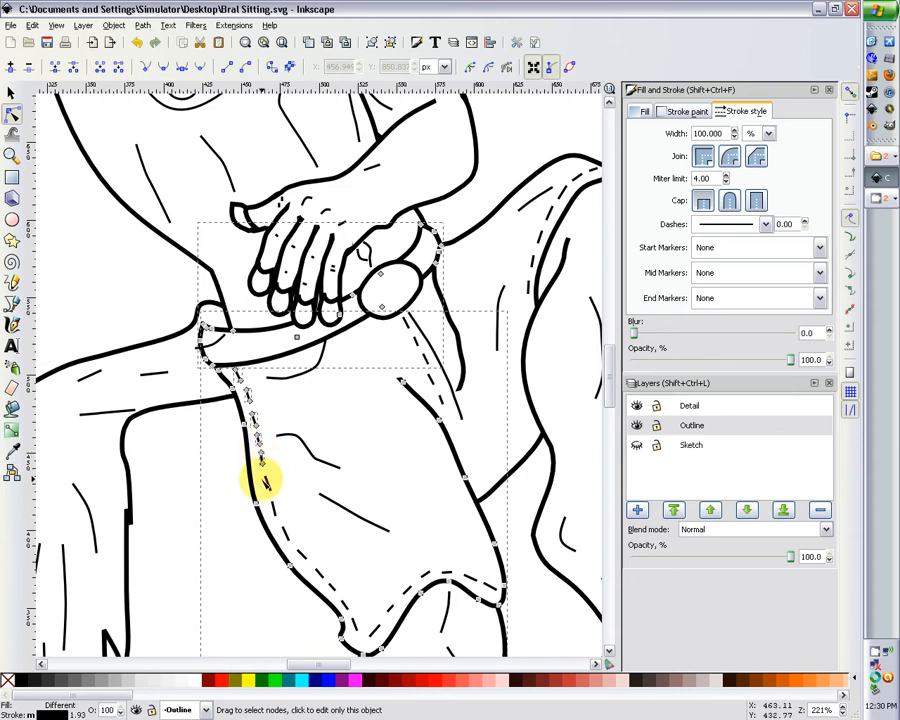
{"action": "left_click_drag", "start_coordinate": [159, 310], "coordinate": [268, 452]}
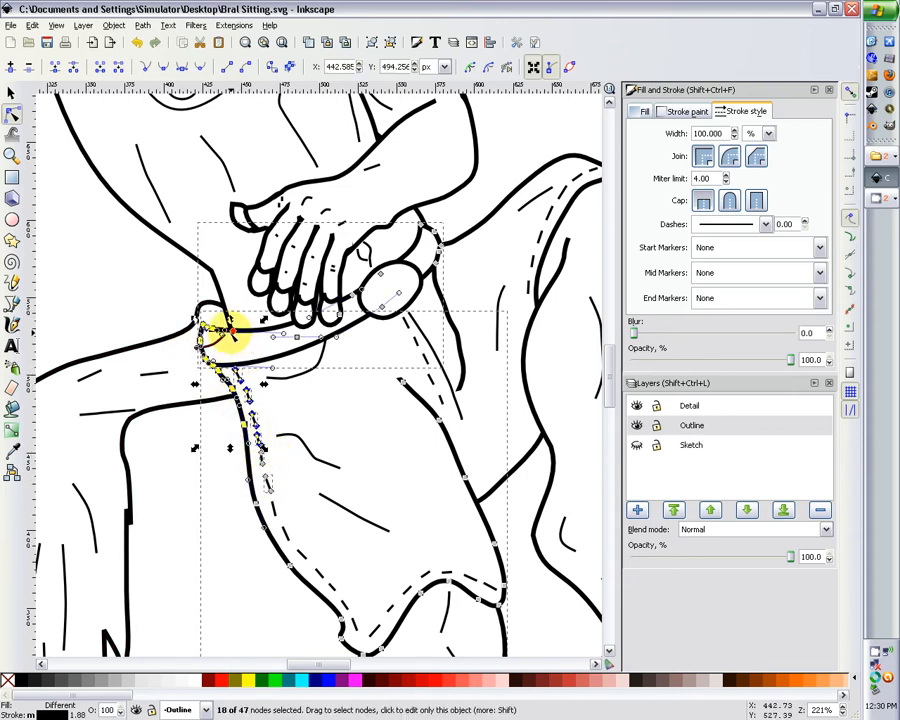
{"action": "mouse_move", "coordinate": [230, 327]}
{"action": "left_mouse_down"}
{"action": "mouse_move", "coordinate": [258, 322]}
{"action": "mouse_move", "coordinate": [240, 322]}
{"action": "left_mouse_up"}
{"action": "left_click", "coordinate": [236, 444]}
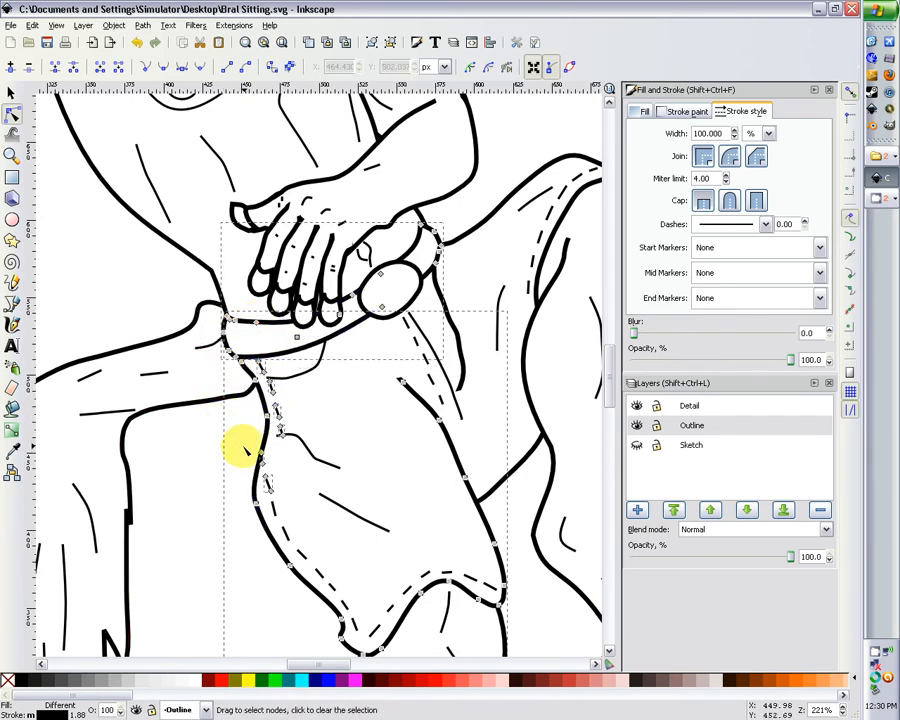
- Reshape the tail-side edge of the shorts below the belt into a smooth curve by adjusting its nodes, handles and nearby stitch dashes
{"action": "left_click_drag", "start_coordinate": [240, 388], "coordinate": [248, 421]}
{"action": "left_click", "coordinate": [238, 380]}
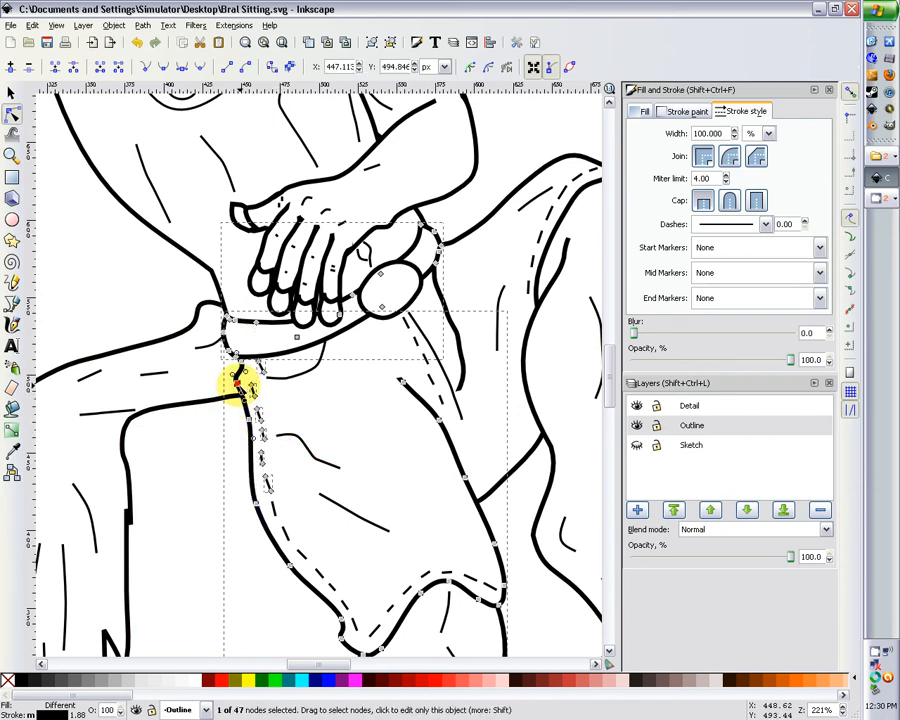
{"action": "left_click", "coordinate": [248, 387]}
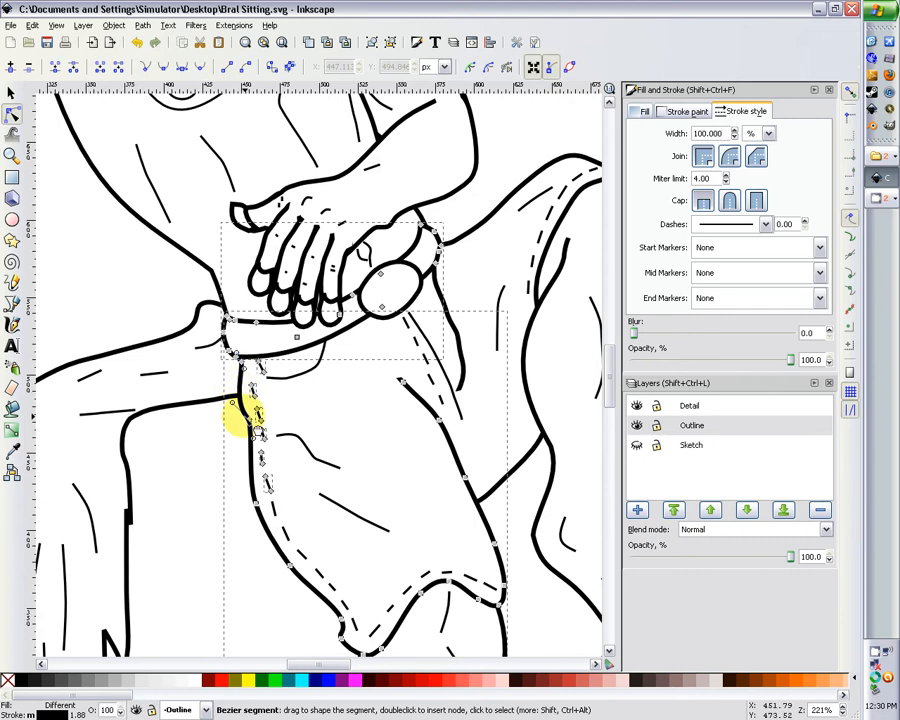
{"action": "left_click", "coordinate": [256, 410]}
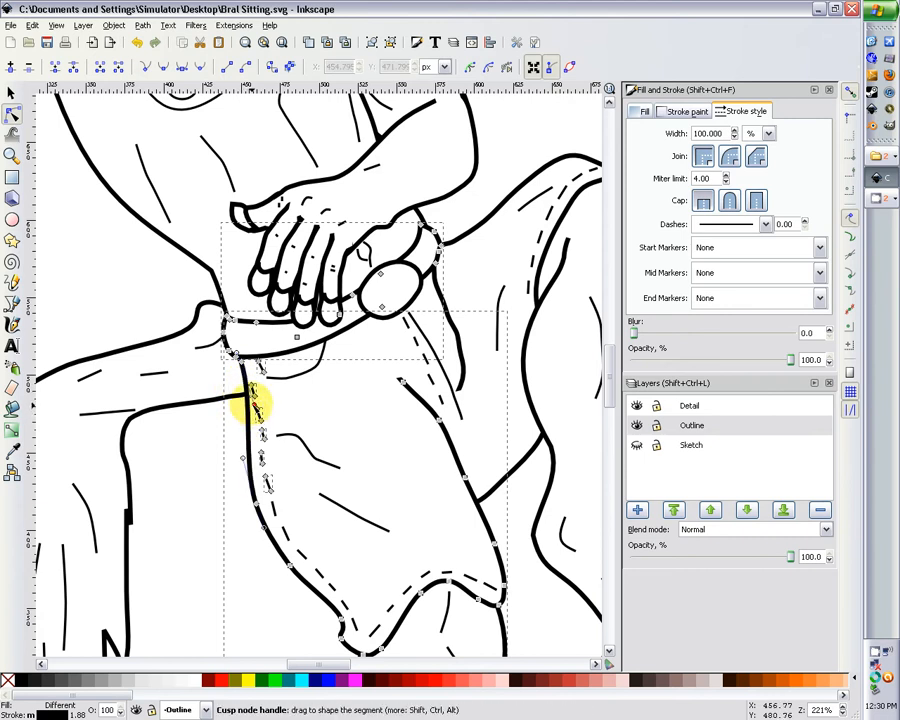
{"action": "left_click_drag", "start_coordinate": [253, 400], "coordinate": [231, 412]}
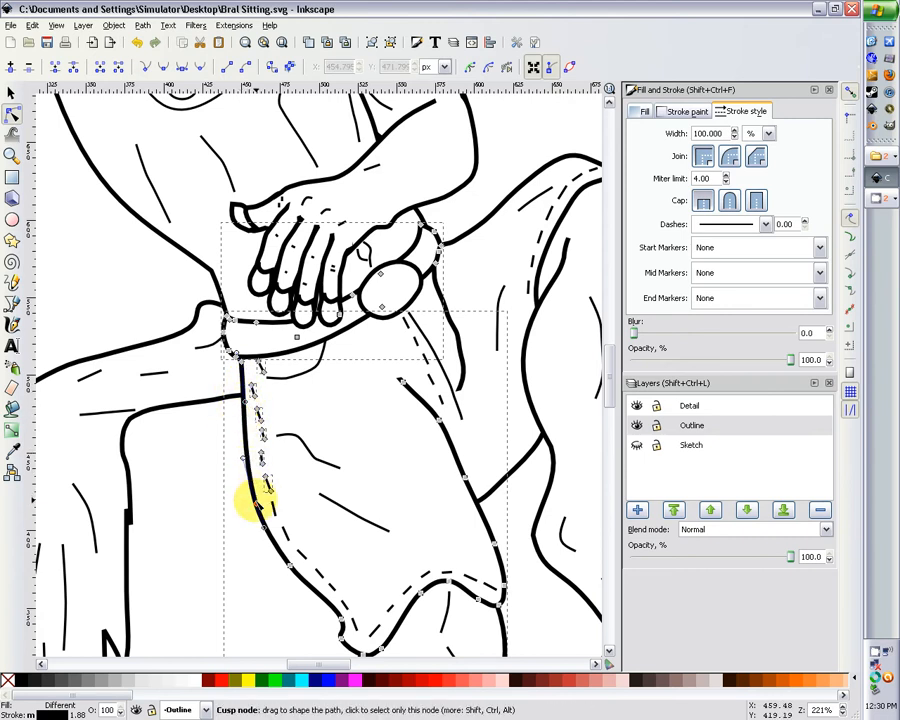
{"action": "left_click_drag", "start_coordinate": [256, 494], "coordinate": [262, 497]}
{"action": "left_click", "coordinate": [260, 370]}
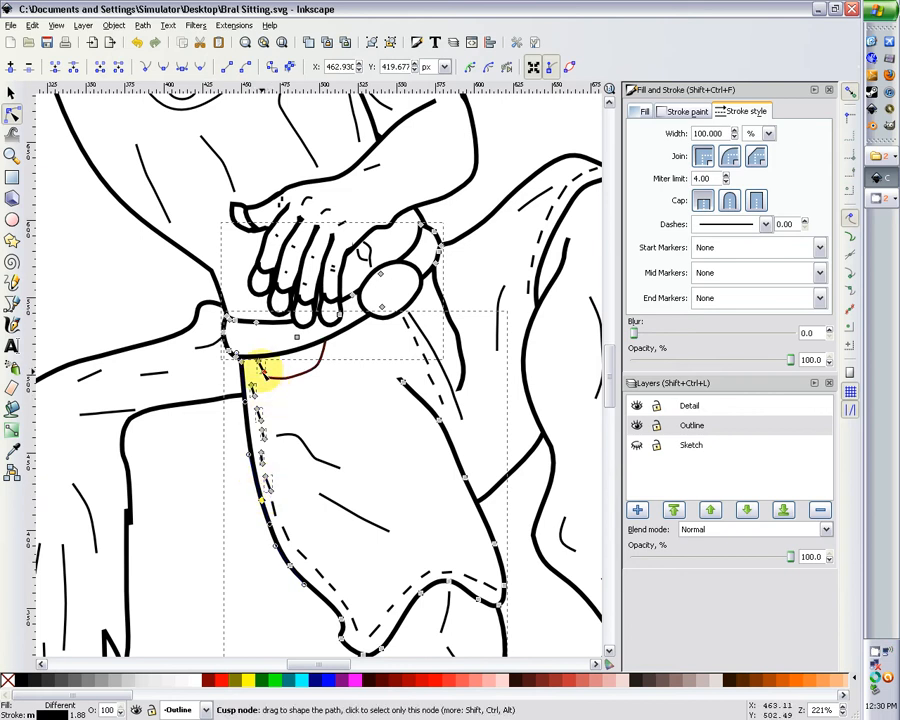
- Shift the top stitch dash just below the belt slightly closer to the outer edge of the shorts
{"action": "left_click", "coordinate": [10, 92]}
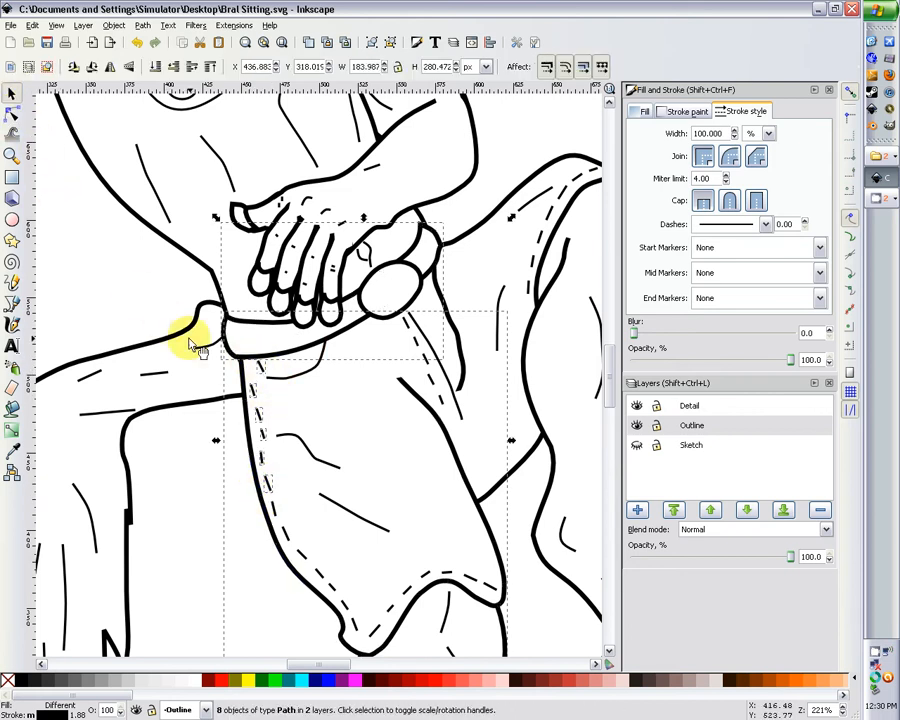
{"action": "left_click", "coordinate": [256, 384]}
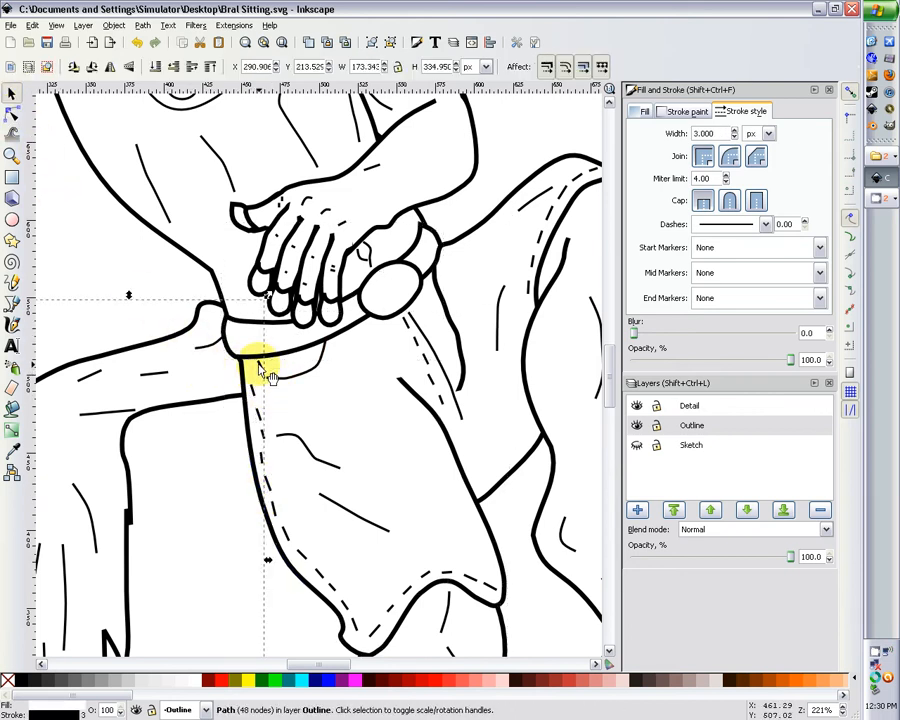
{"action": "left_click", "coordinate": [256, 366]}
{"action": "left_click_drag", "start_coordinate": [254, 367], "coordinate": [249, 368]}
- Move the upper node at the tail's base inward so the tail tucks behind the narrowed waist
{"action": "left_click", "coordinate": [207, 308]}
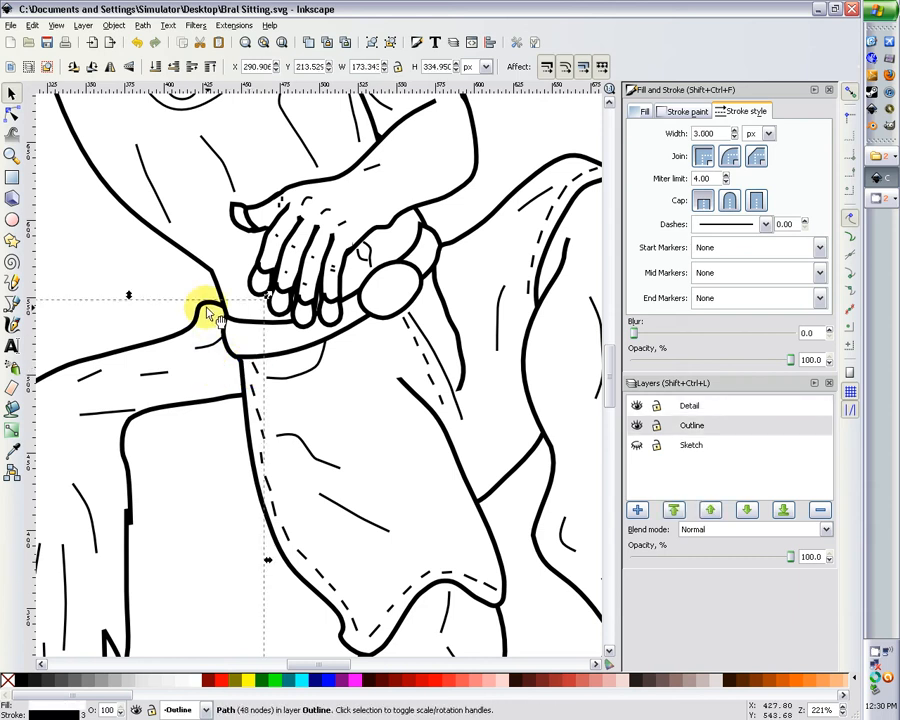
{"action": "left_click", "coordinate": [12, 113]}
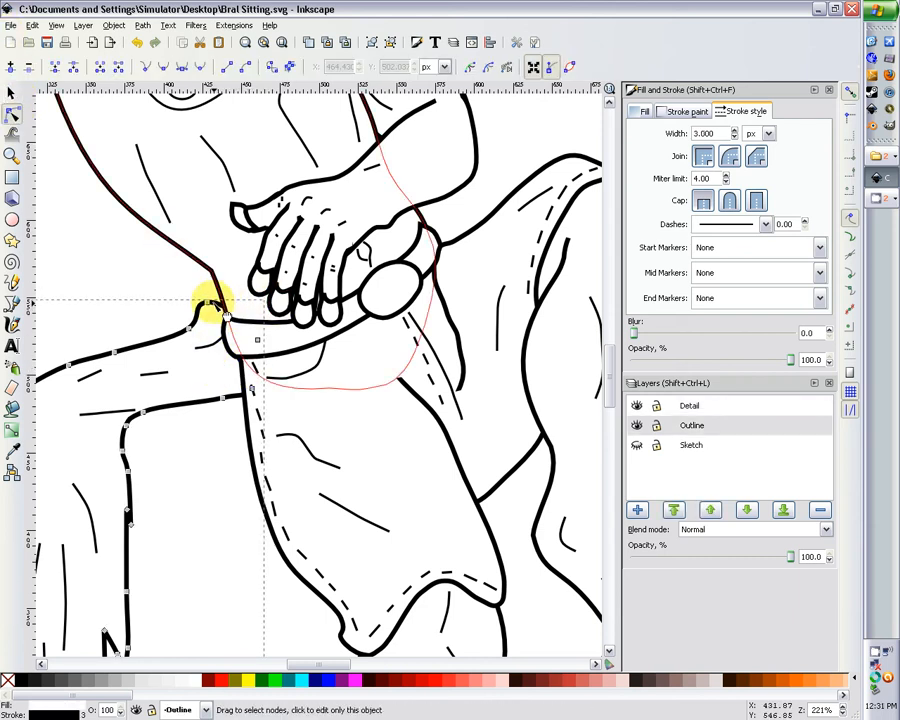
{"action": "left_click_drag", "start_coordinate": [208, 306], "coordinate": [237, 285]}
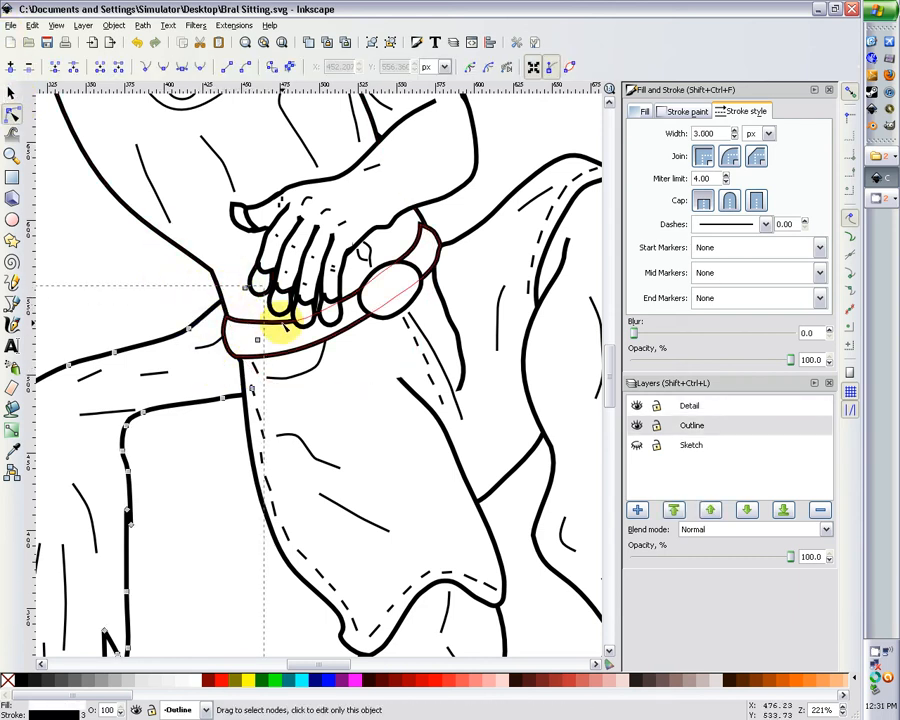
- Nudge the upper corner nodes of the two middle fingertips so they line up with the finger outlines
{"action": "scroll", "coordinate": [303, 313], "scroll_direction": "up", "scroll_amount": 2}
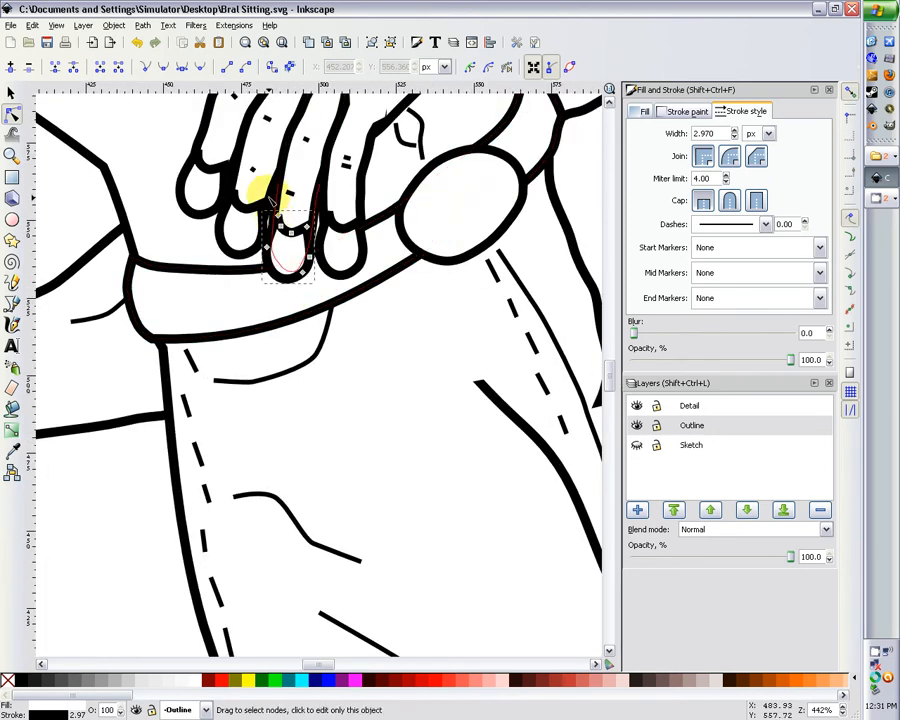
{"action": "left_click_drag", "start_coordinate": [281, 217], "coordinate": [275, 218]}
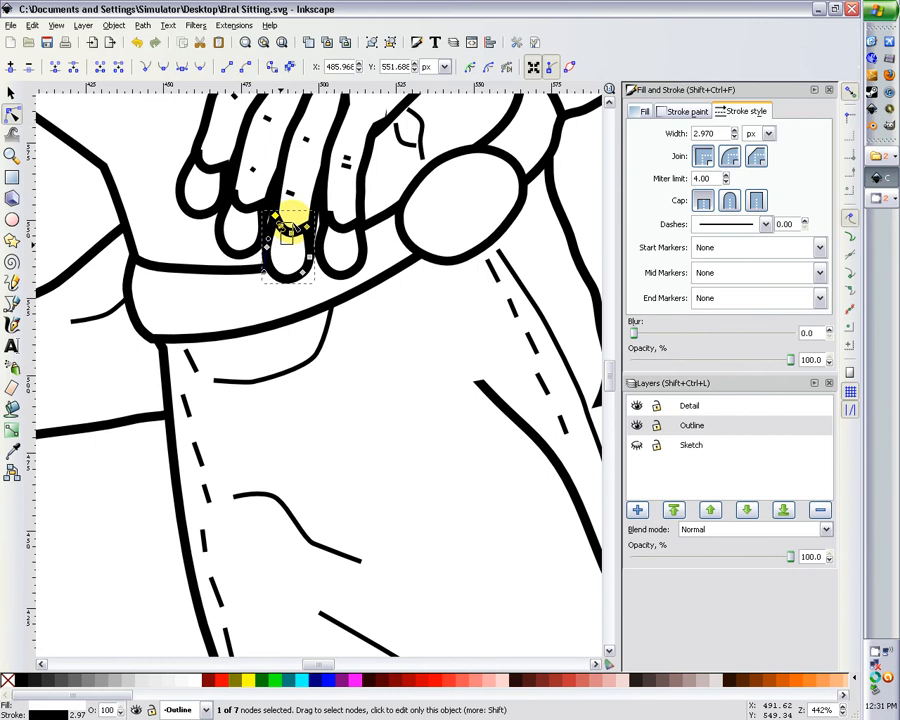
{"action": "left_click_drag", "start_coordinate": [287, 232], "coordinate": [282, 226]}
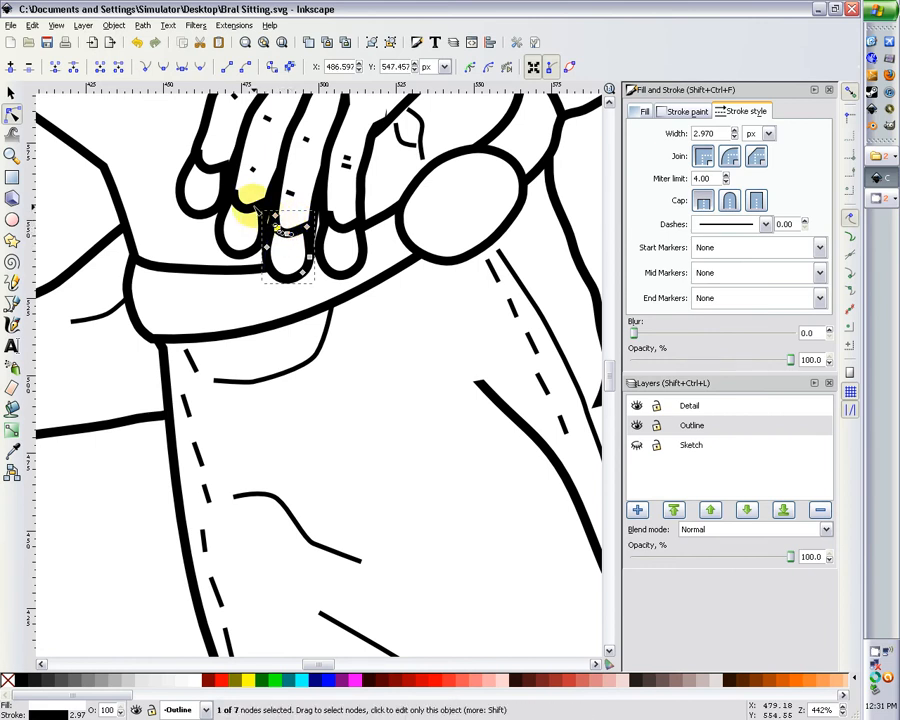
{"action": "left_click", "coordinate": [246, 204]}
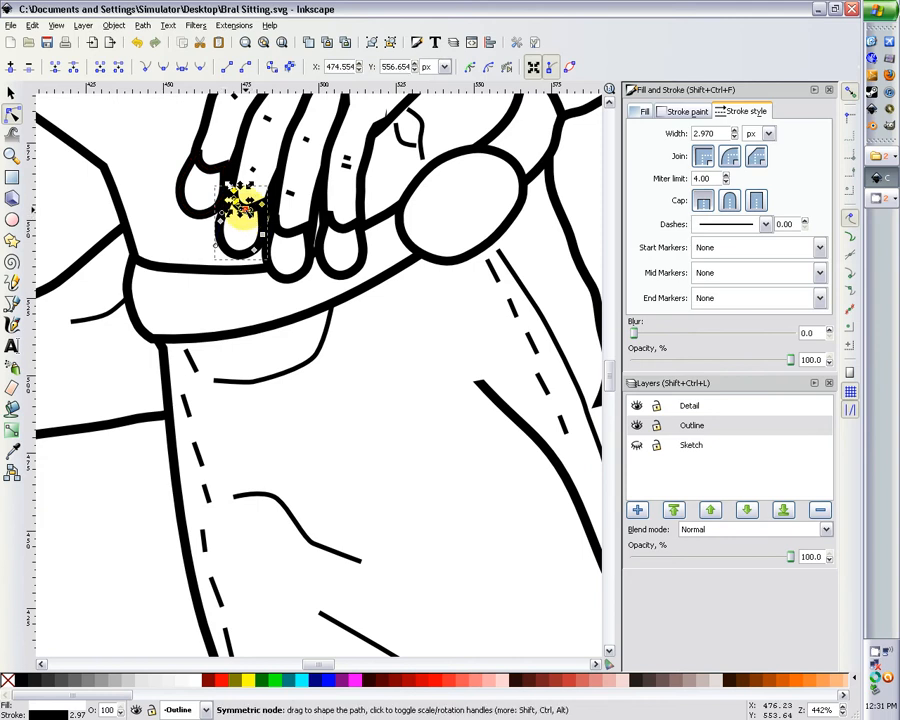
{"action": "left_click_drag", "start_coordinate": [242, 207], "coordinate": [242, 207]}
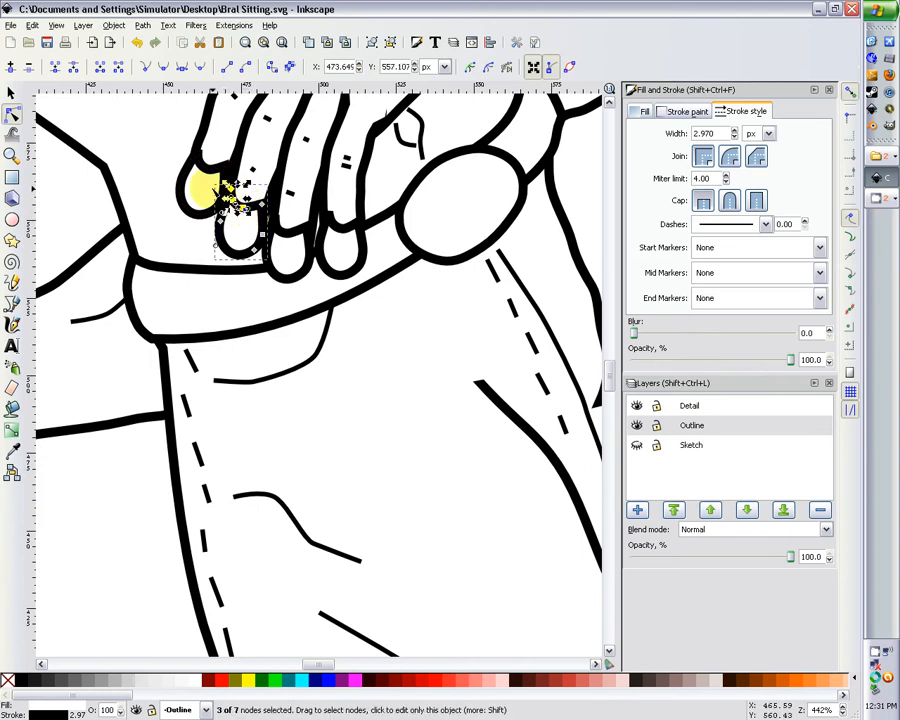
- Adjust the upper corner nodes of the fingertip nearest the thumb and pull in its rounded end
{"action": "left_click", "coordinate": [209, 187]}
{"action": "left_click_drag", "start_coordinate": [179, 137], "coordinate": [199, 166]}
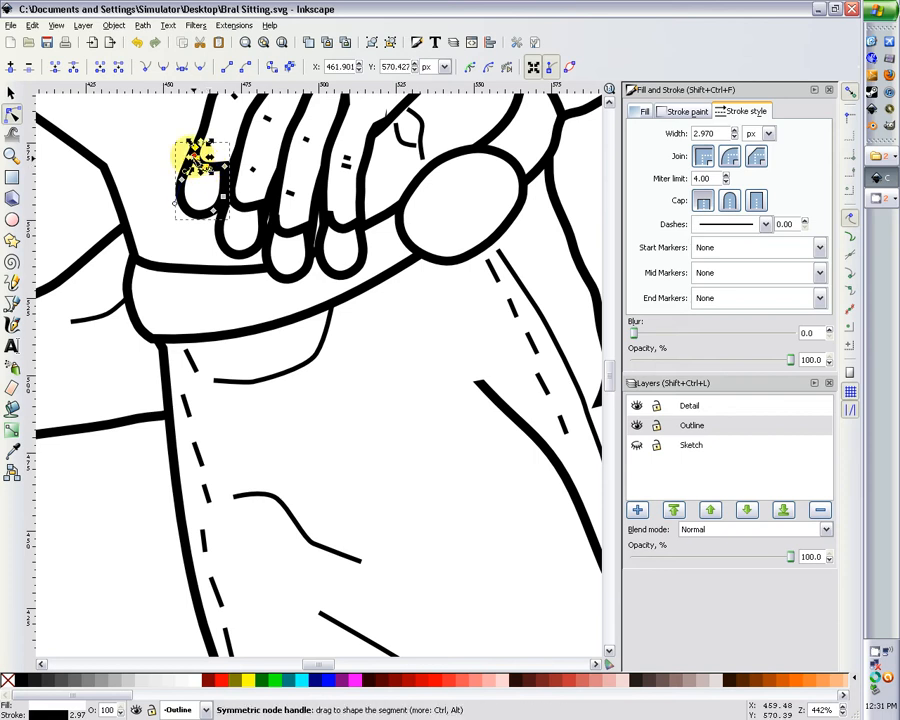
{"action": "left_click", "coordinate": [182, 180]}
{"action": "scroll", "coordinate": [172, 176], "scroll_direction": "up", "scroll_amount": 2}
{"action": "left_click", "coordinate": [190, 258]}
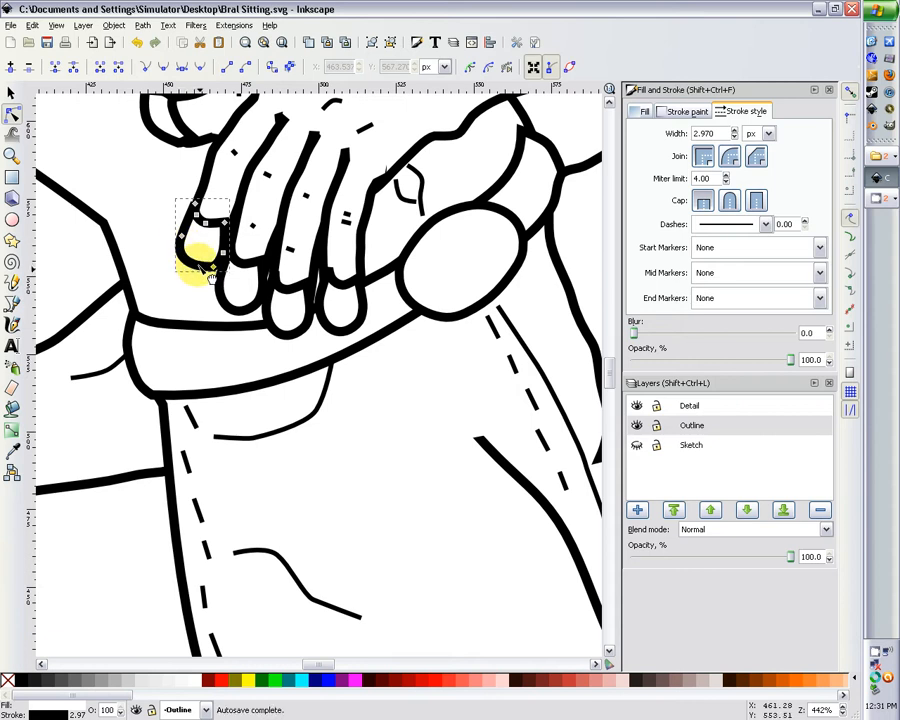
{"action": "left_click", "coordinate": [184, 246]}
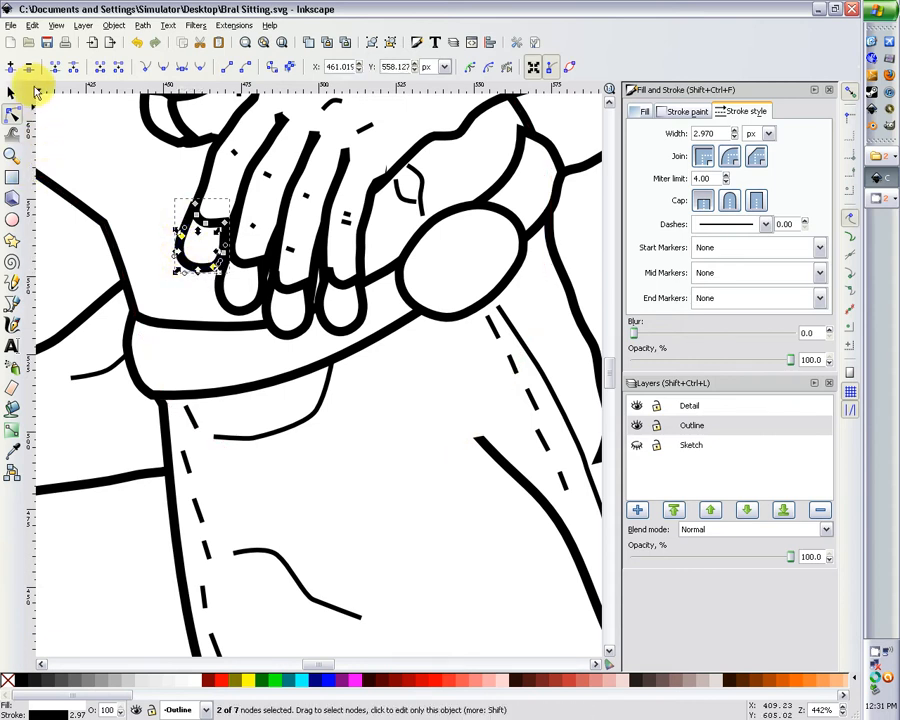
- Pull in the rounded ends of the other three fingertips to shorten them slightly
{"action": "left_click", "coordinate": [241, 288]}
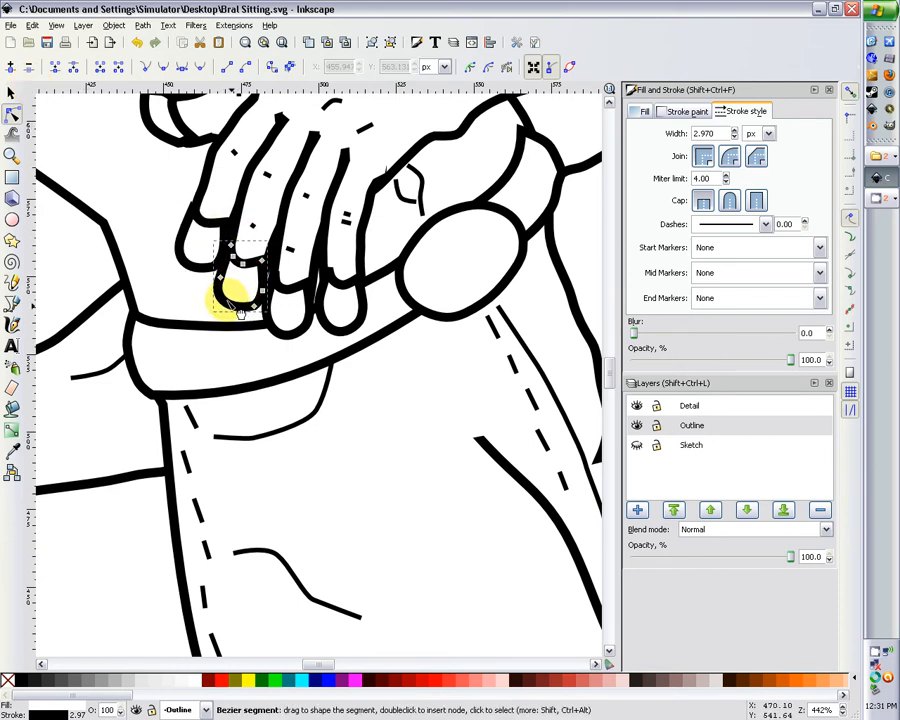
{"action": "left_click", "coordinate": [288, 310]}
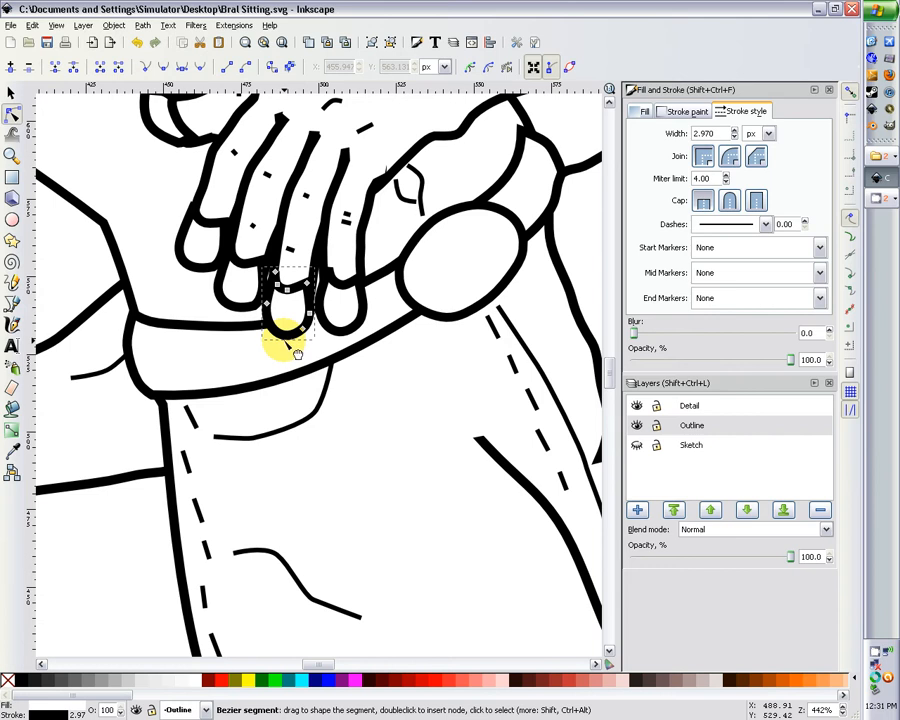
{"action": "left_click", "coordinate": [340, 322]}
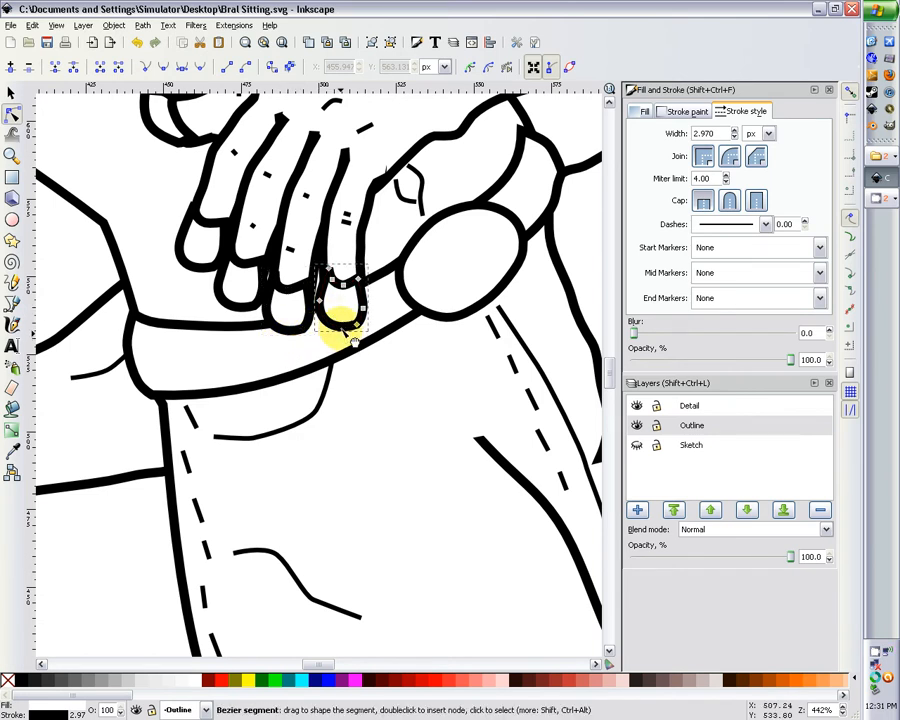
- Move the upper corner nodes of the fingertip nearest the belt buckle outward to meet the finger's outline
{"action": "left_click", "coordinate": [140, 480]}
{"action": "left_click", "coordinate": [343, 298]}
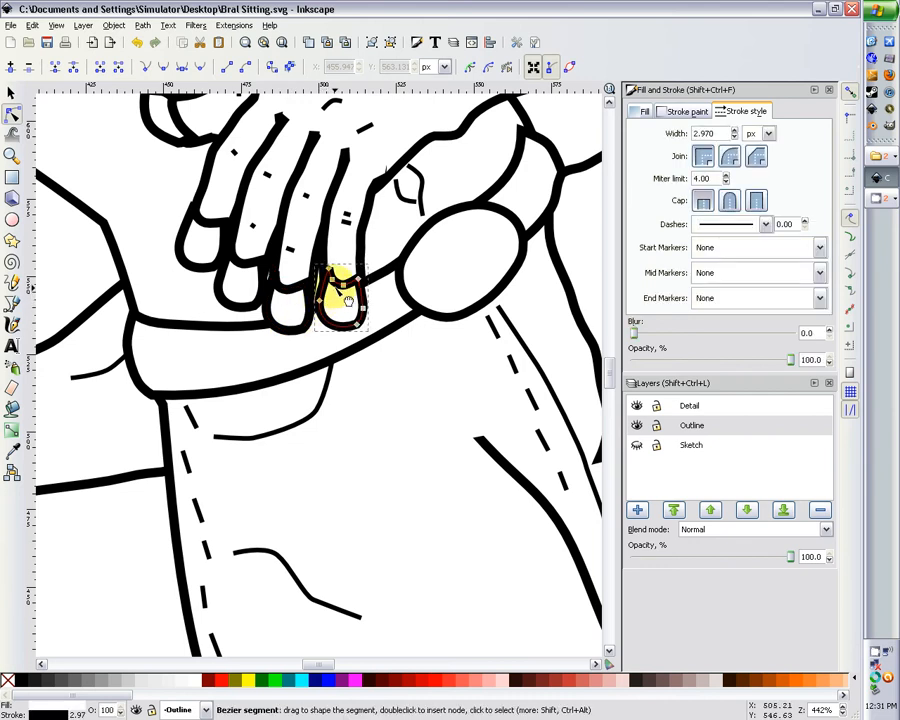
{"action": "left_click_drag", "start_coordinate": [316, 260], "coordinate": [328, 284]}
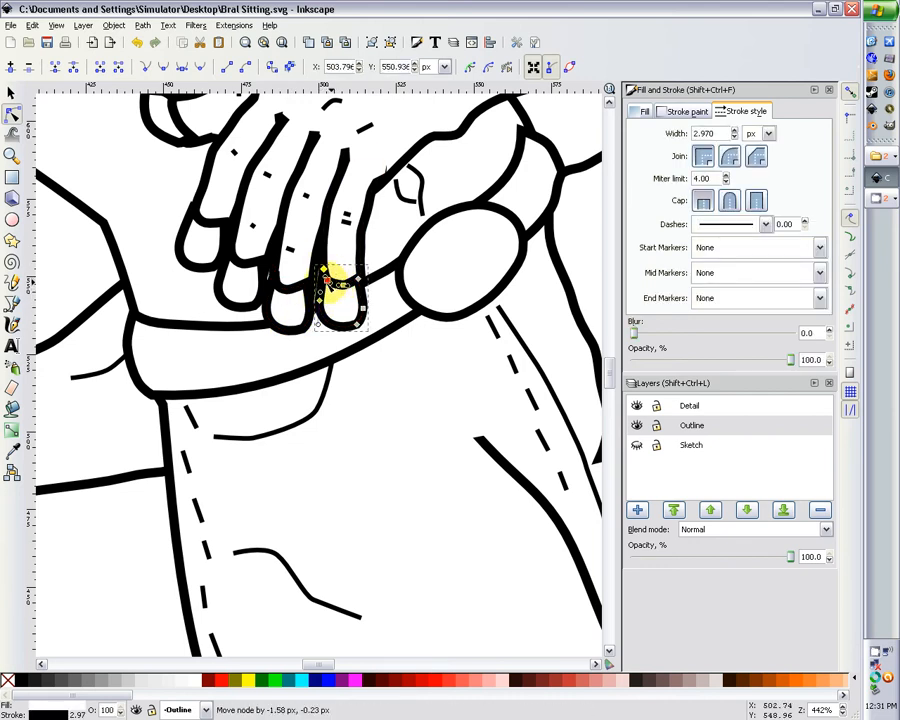
- Examine the corrected waist, tail base and fingertips in the whole figure, and inspect the wrist and belt area up close
{"action": "left_click", "coordinate": [245, 362]}
{"action": "scroll", "coordinate": [258, 366], "scroll_direction": "down", "scroll_amount": 5}
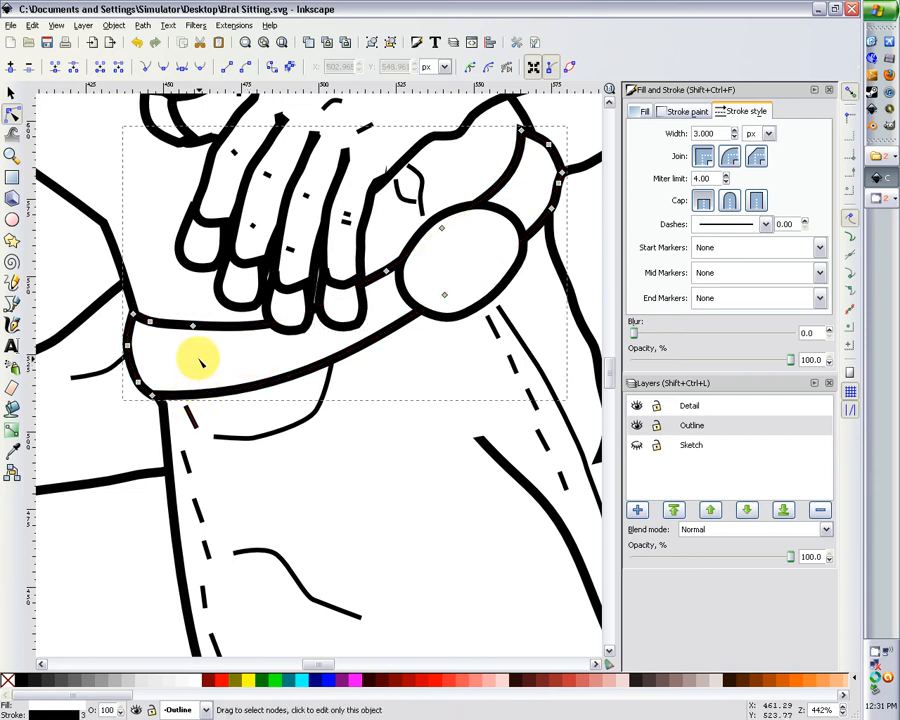
{"action": "left_click", "coordinate": [170, 345]}
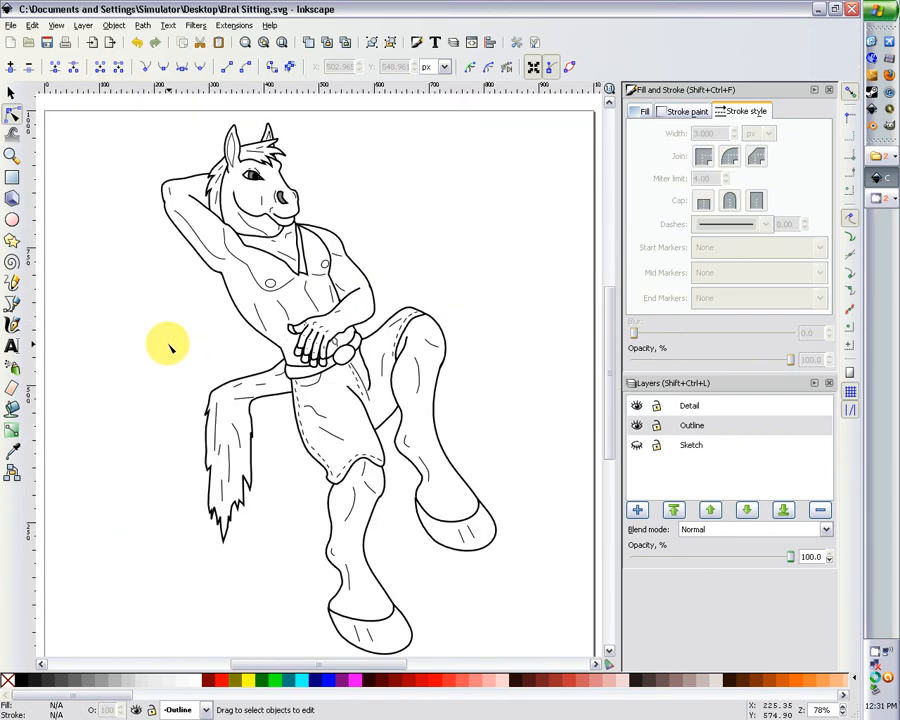
{"action": "scroll", "coordinate": [186, 320], "scroll_direction": "up", "scroll_amount": 1}
{"action": "scroll", "coordinate": [193, 325], "scroll_direction": "up", "scroll_amount": 2}
{"action": "scroll", "coordinate": [193, 323], "scroll_direction": "down", "scroll_amount": 3}
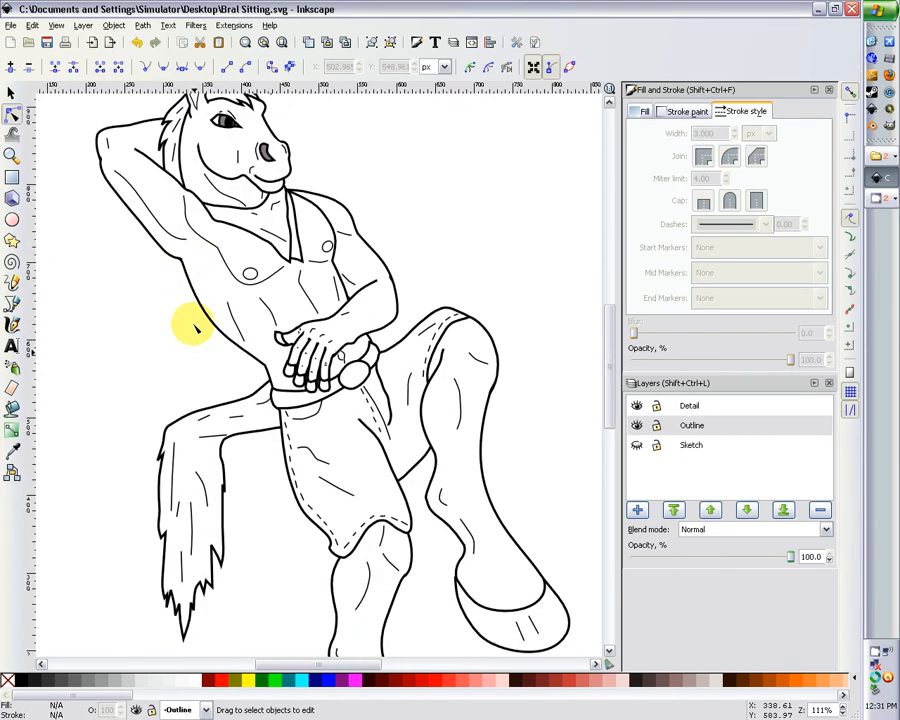
{"action": "scroll", "coordinate": [430, 350], "scroll_direction": "up", "scroll_amount": 1}
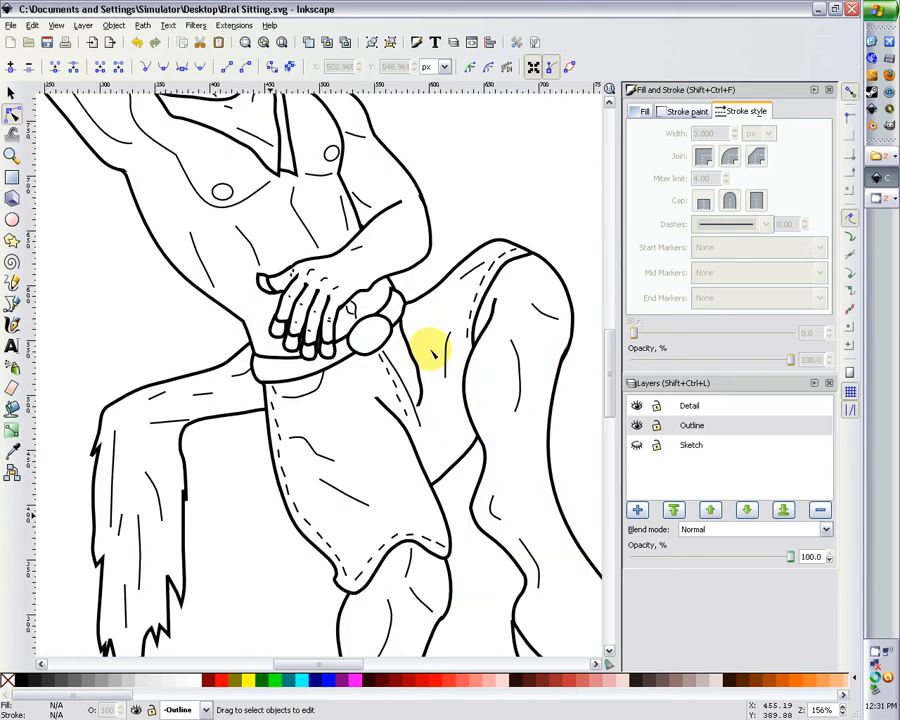
{"action": "scroll", "coordinate": [430, 350], "scroll_direction": "up", "scroll_amount": 3}
{"action": "scroll", "coordinate": [432, 350], "scroll_direction": "up", "scroll_amount": 2}
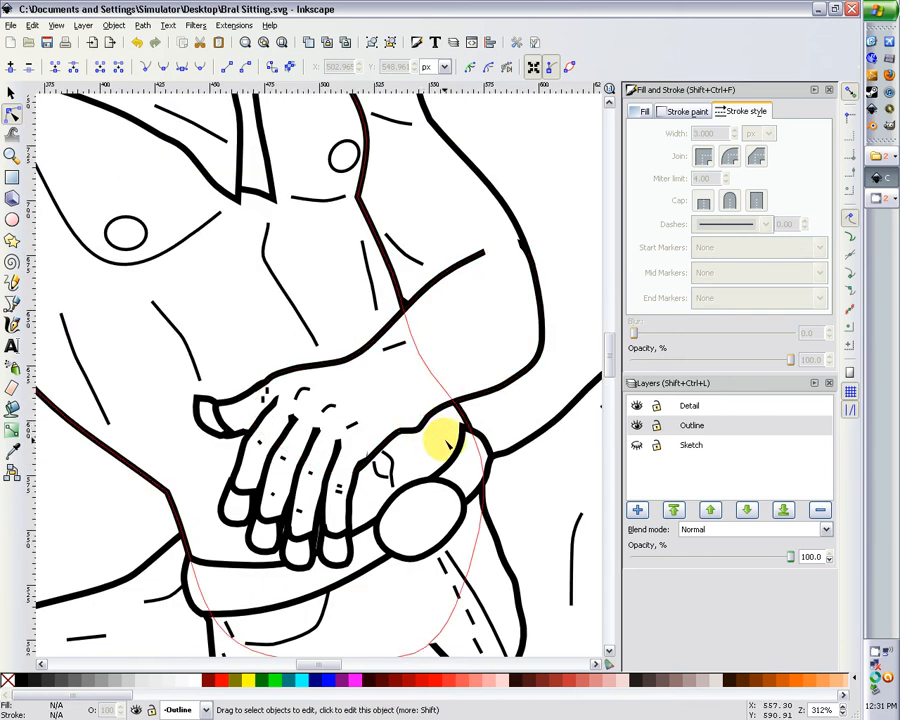
- Nudge the torso outline's nodes at the far end of the belt and behind the wrist slightly inward toward the waist
{"action": "left_click", "coordinate": [450, 420]}
{"action": "left_click_drag", "start_coordinate": [460, 425], "coordinate": [456, 425]}
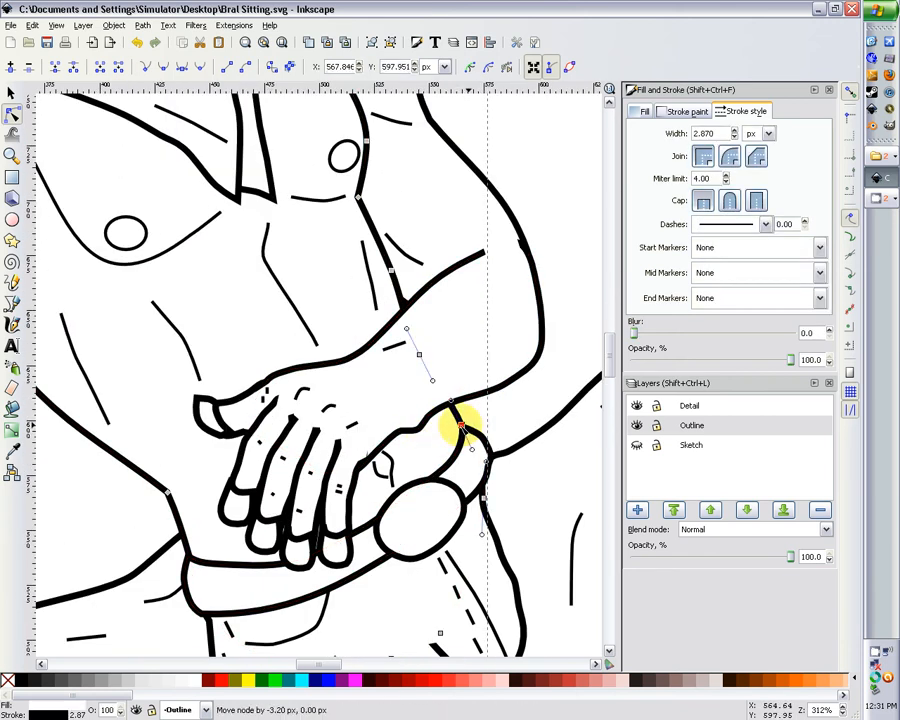
{"action": "left_click_drag", "start_coordinate": [420, 356], "coordinate": [414, 360]}
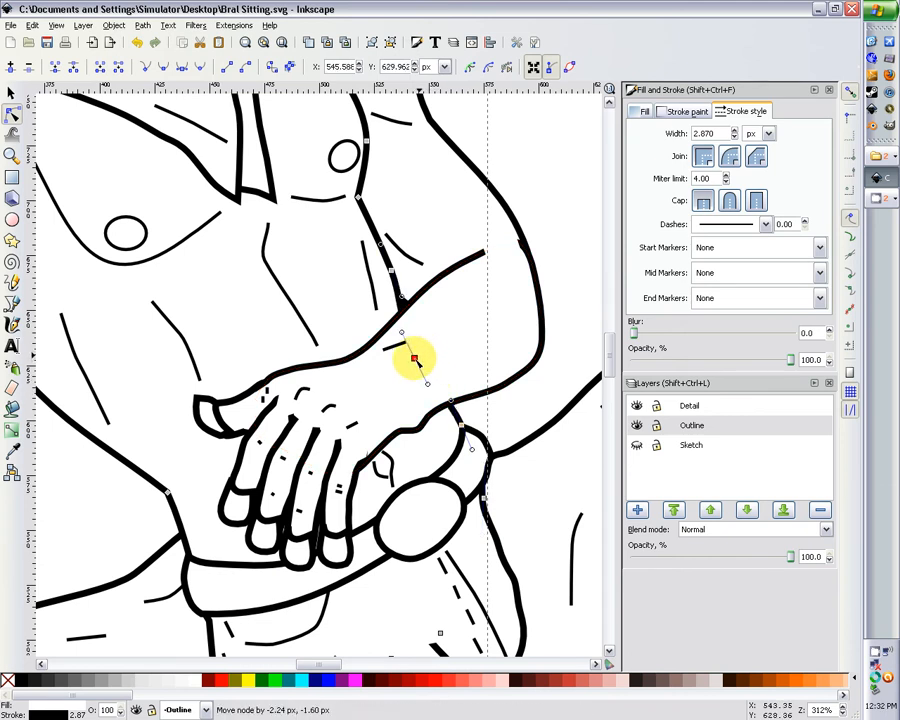
- Show the Sketch layer to compare the whole figure's line art with the original drawing, and hide it again
{"action": "key", "text": "minus"}
{"action": "key", "text": "minus"}
{"action": "key", "text": "minus"}
{"action": "key", "text": "minus"}
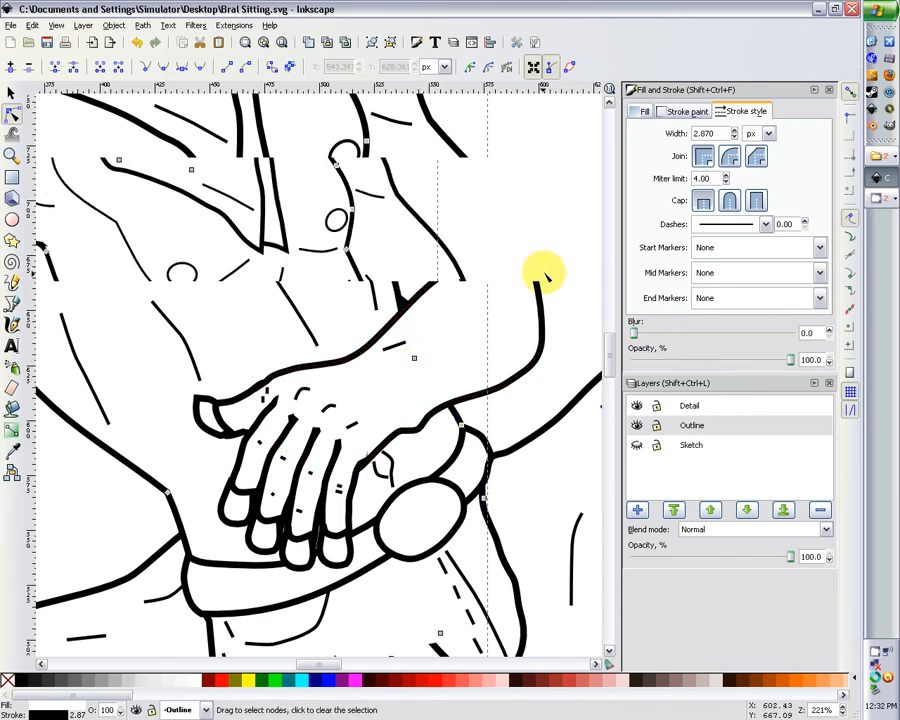
{"action": "left_click", "coordinate": [498, 260]}
{"action": "scroll", "coordinate": [498, 263], "scroll_direction": "down", "scroll_amount": 2}
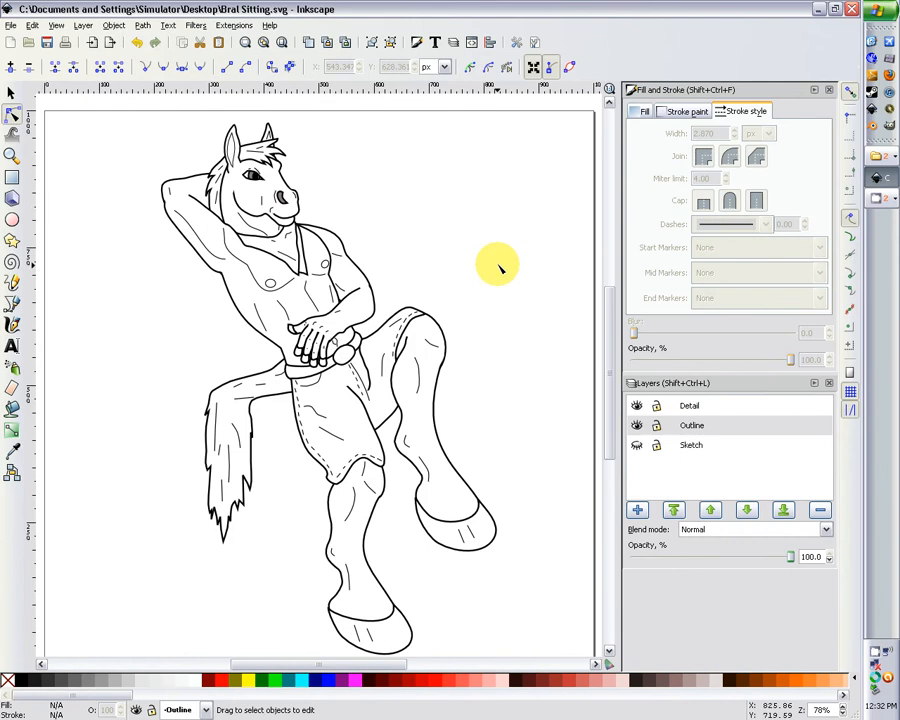
{"action": "left_click", "coordinate": [636, 445]}
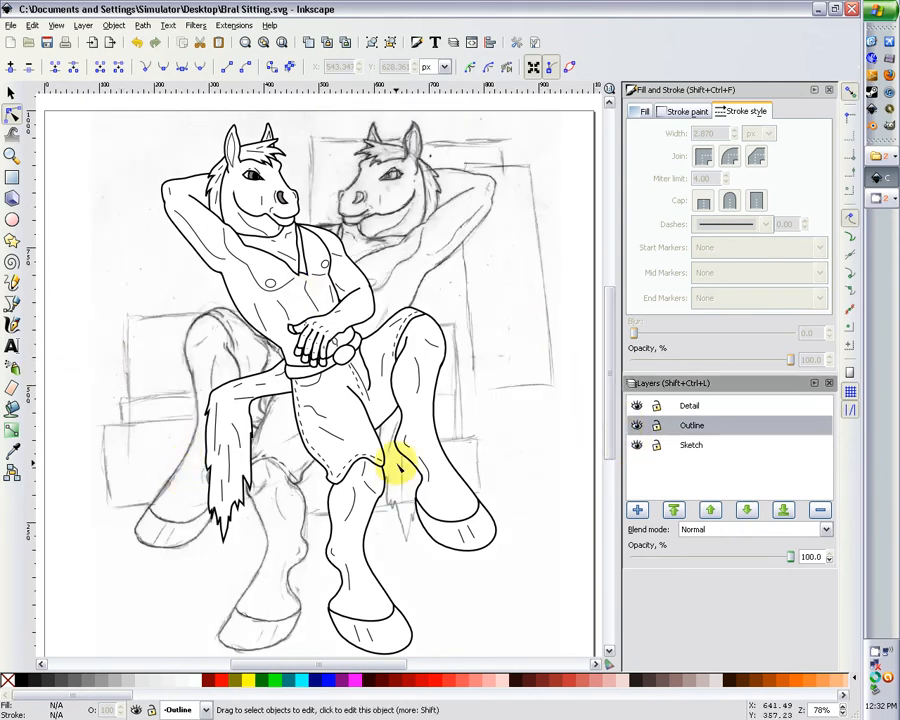
{"action": "left_click", "coordinate": [637, 446]}
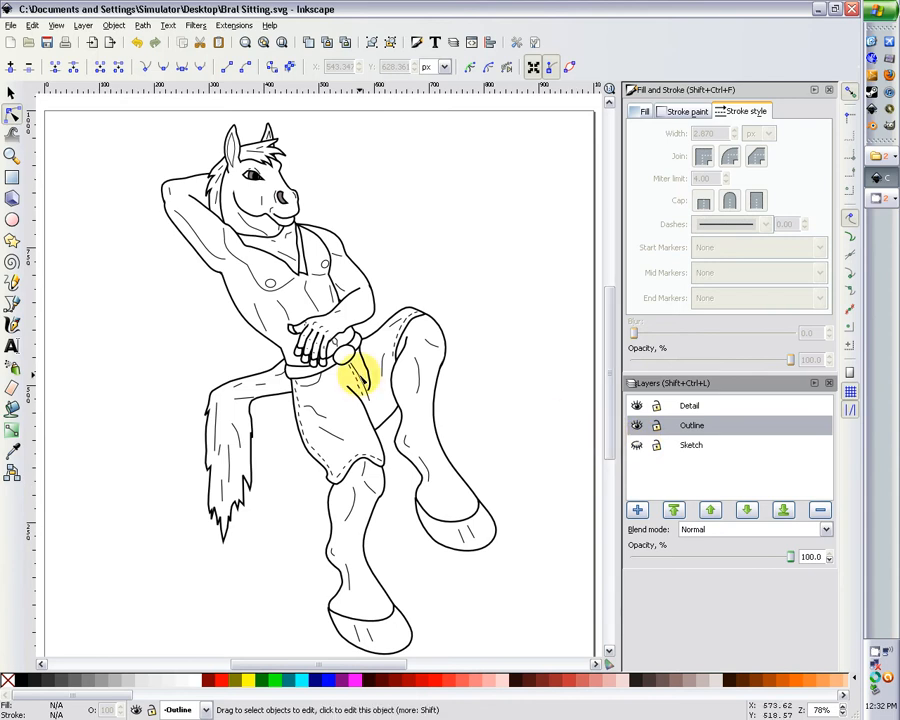
- Reposition the lower nodes of the shorts outline on the raised leg to reshape the underside edge between the legs
{"action": "left_click", "coordinate": [384, 414]}
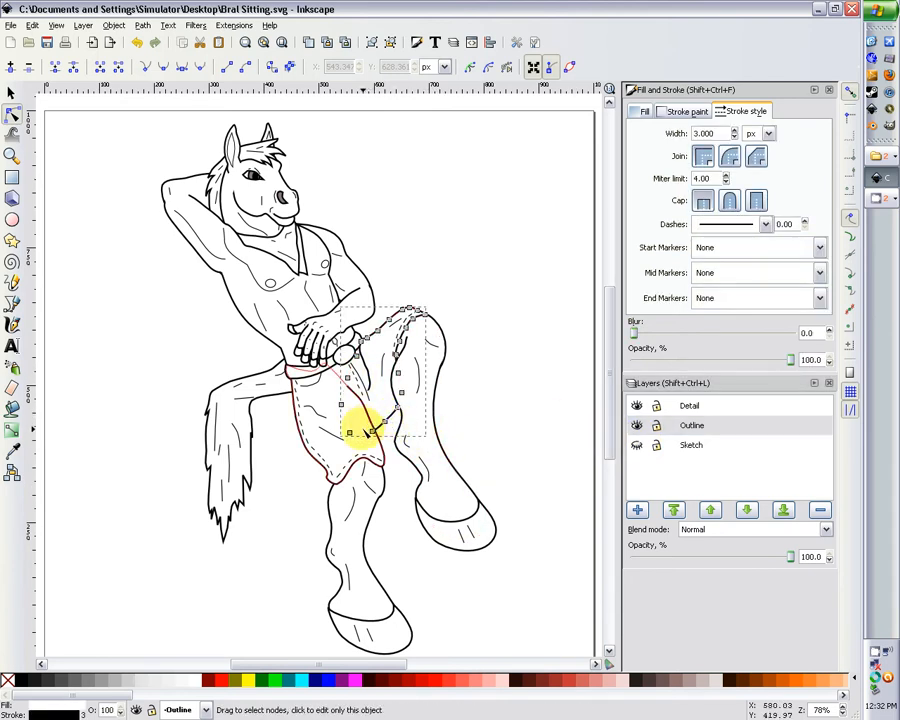
{"action": "left_click_drag", "start_coordinate": [374, 428], "coordinate": [349, 422]}
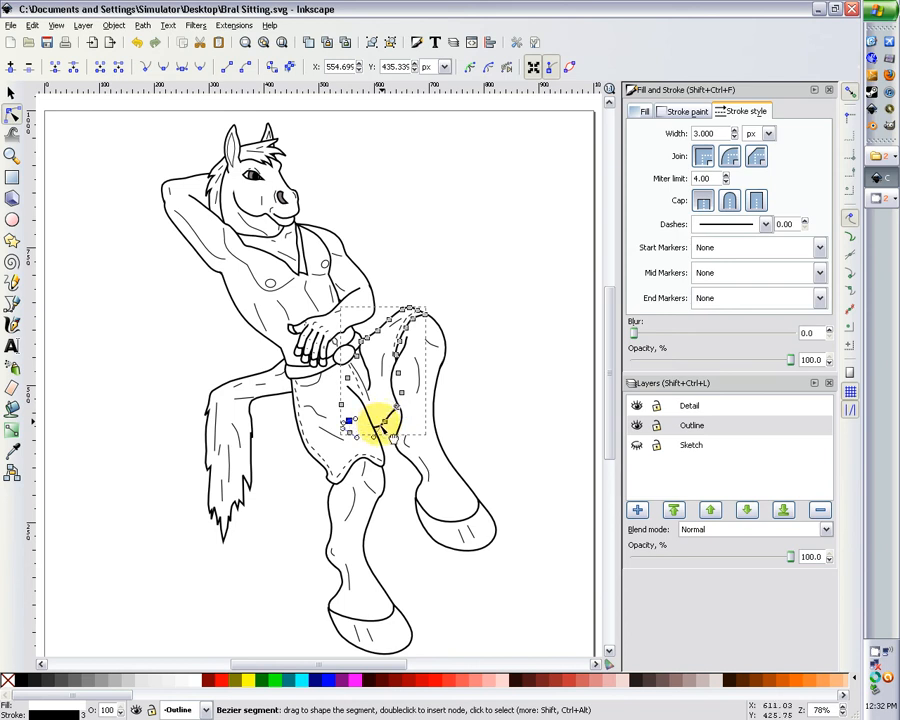
{"action": "left_click_drag", "start_coordinate": [385, 406], "coordinate": [381, 418]}
{"action": "key", "text": "plus"}
{"action": "key", "text": "plus"}
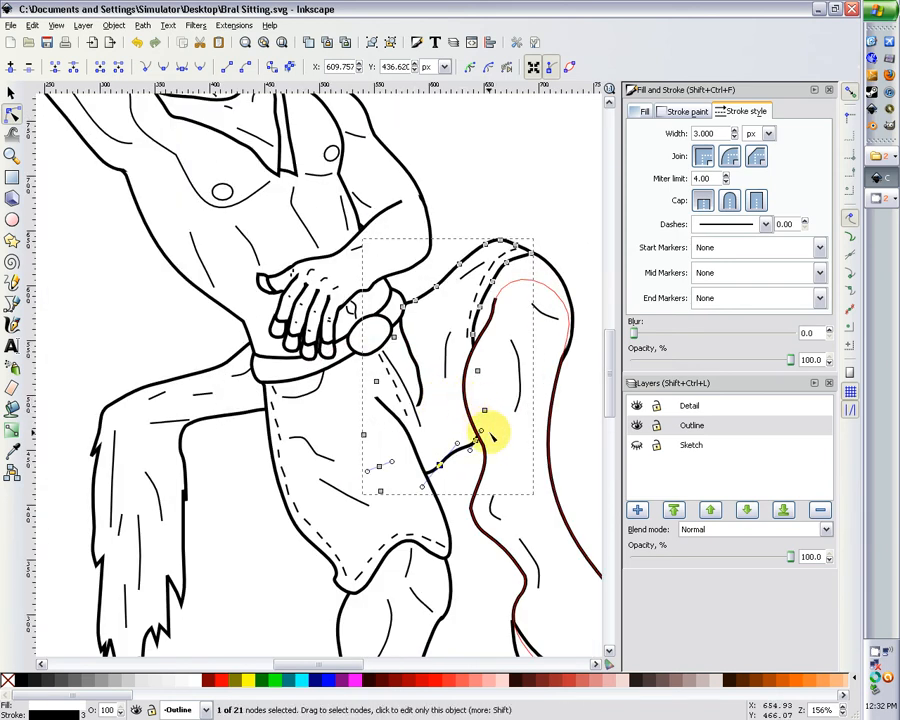
- Raise the node where the shorts' underside edge meets the raised leg and straighten the edge toward the front shorts leg
{"action": "left_click", "coordinate": [476, 441]}
{"action": "left_click_drag", "start_coordinate": [477, 431], "coordinate": [474, 407]}
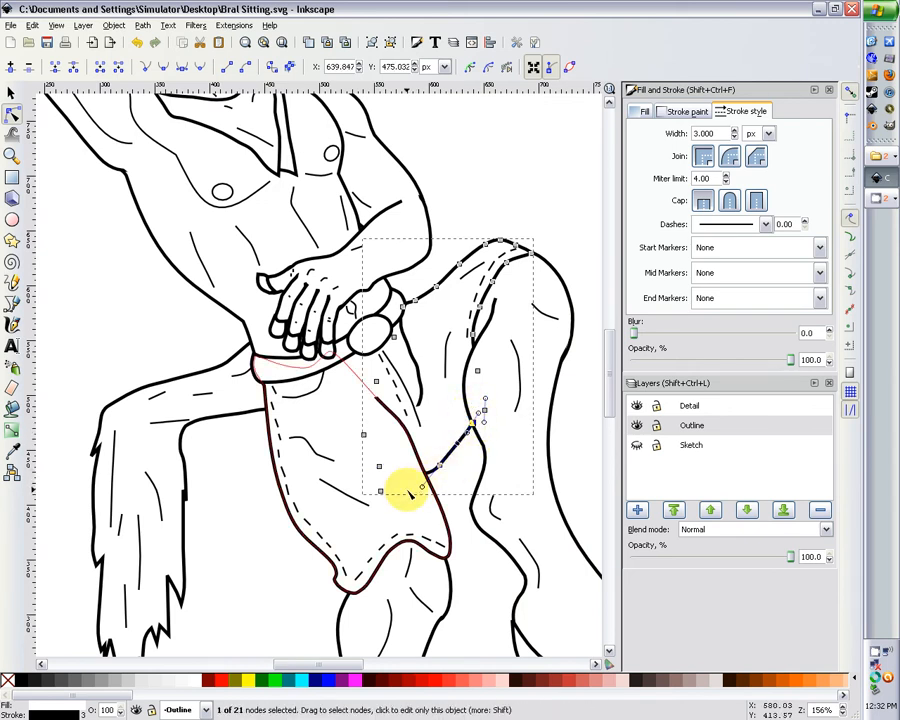
{"action": "left_click_drag", "start_coordinate": [370, 504], "coordinate": [409, 459]}
{"action": "left_click", "coordinate": [422, 455]}
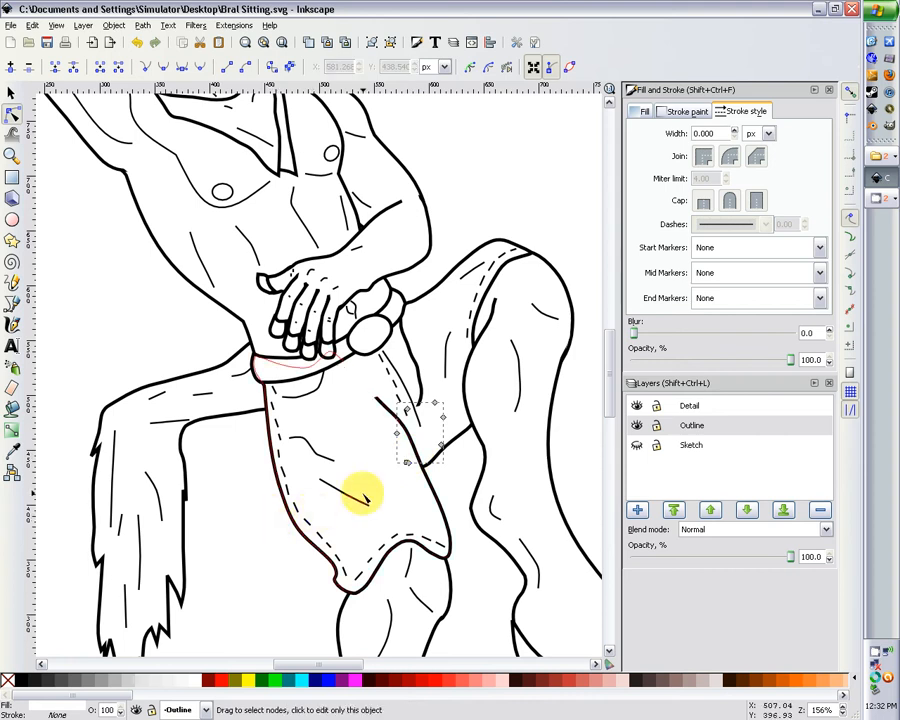
{"action": "left_click", "coordinate": [268, 526]}
{"action": "key", "text": "5"}
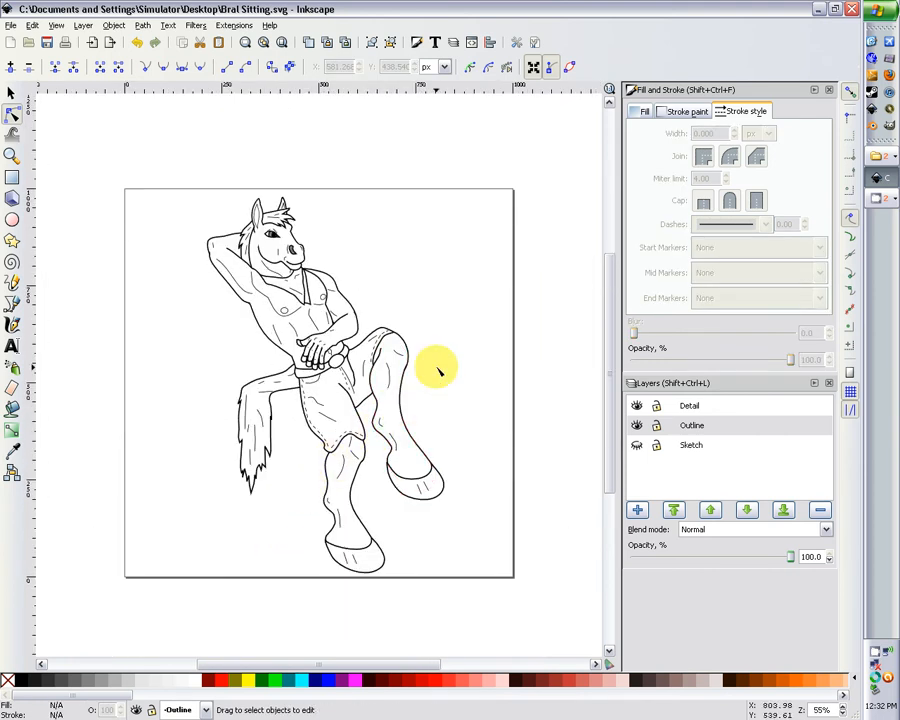
- Move the middle node of the shorts' underside edge and shorten its handle to curve the edge into the front shorts leg
{"action": "scroll", "coordinate": [438, 372], "scroll_direction": "up", "scroll_amount": 4}
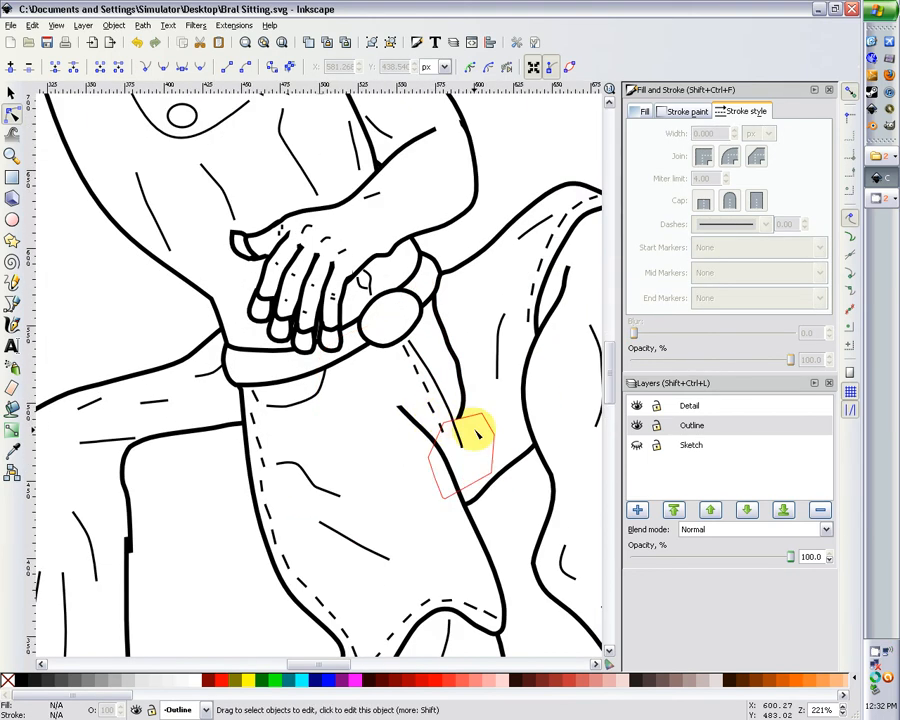
{"action": "left_click", "coordinate": [487, 474]}
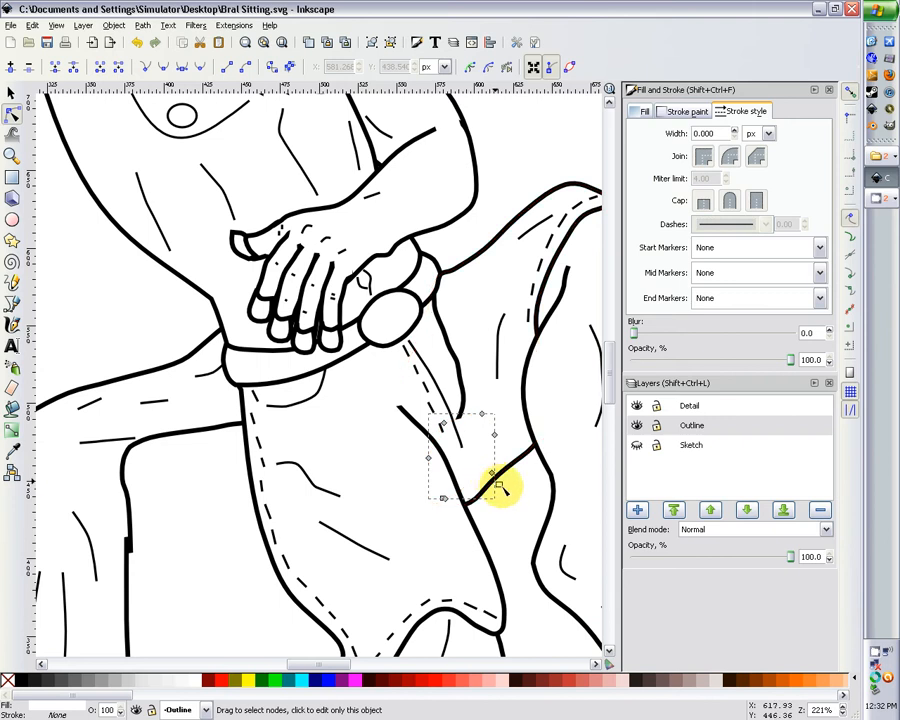
{"action": "left_click", "coordinate": [502, 483]}
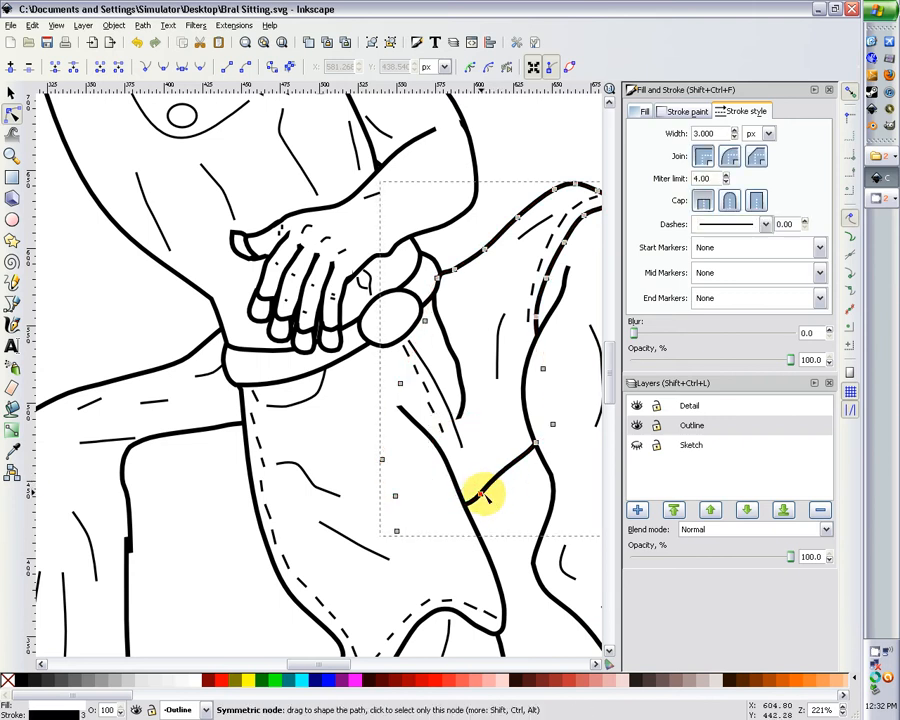
{"action": "left_click_drag", "start_coordinate": [479, 494], "coordinate": [487, 497]}
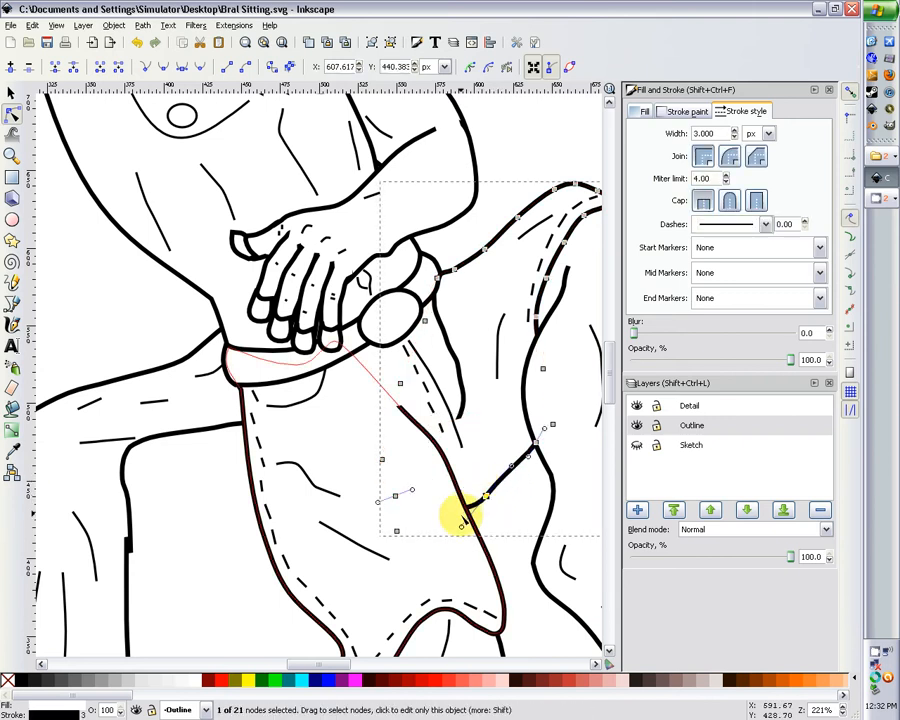
{"action": "left_click_drag", "start_coordinate": [462, 528], "coordinate": [468, 515]}
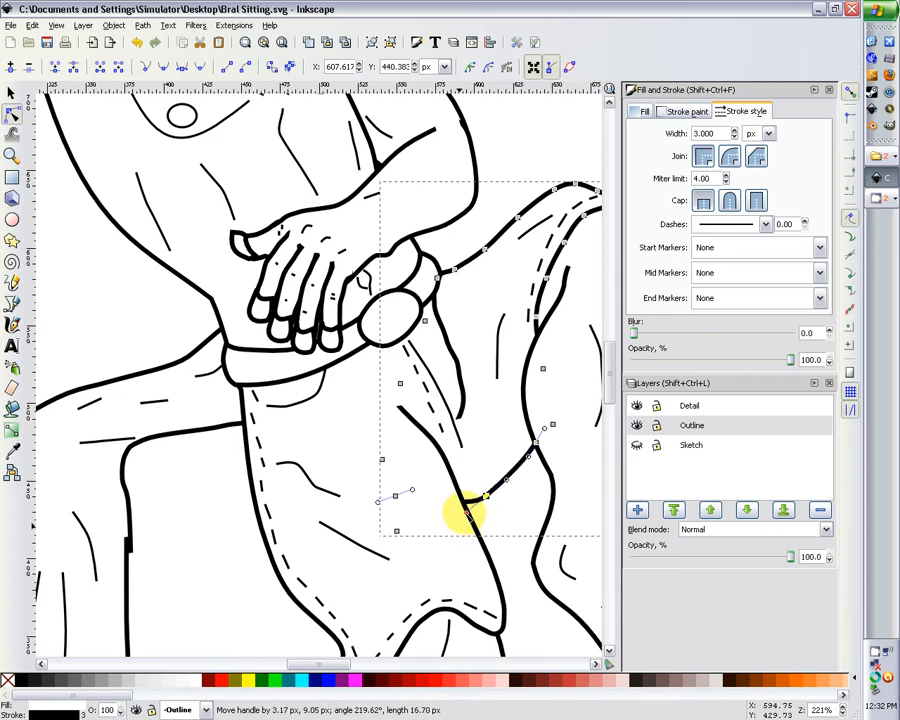
{"action": "key", "text": "minus"}
{"action": "key", "text": "minus"}
{"action": "key", "text": "Escape"}
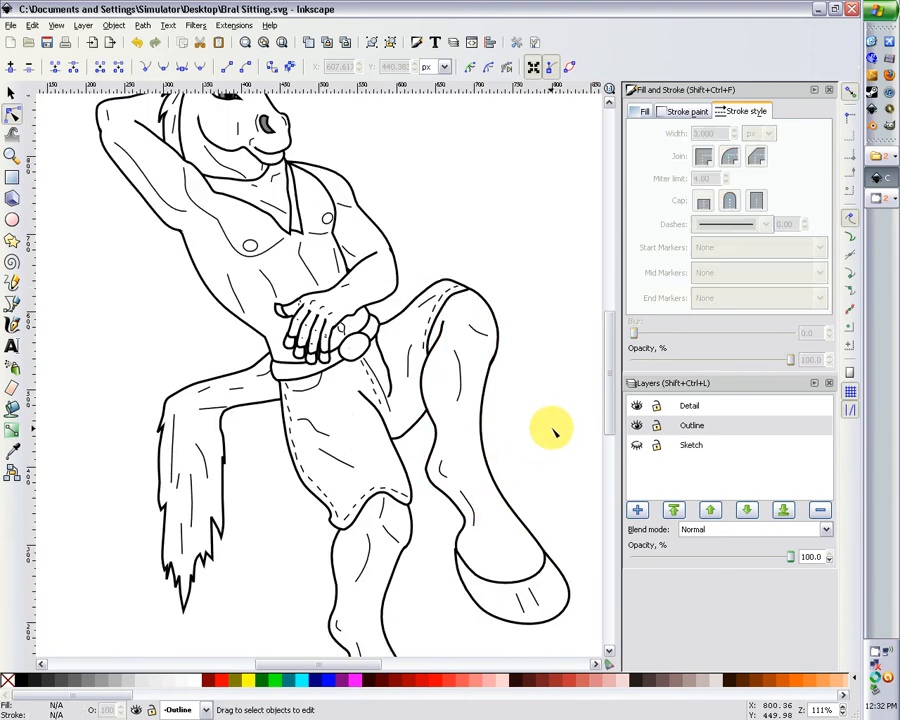
- Move the lower end of the shorts' crease line below the belt buckle up and outward toward the raised leg
{"action": "key", "text": "minus"}
{"action": "key", "text": "minus"}
{"action": "key", "text": "plus"}
{"action": "key", "text": "plus"}
{"action": "key", "text": "plus"}
{"action": "key", "text": "plus"}
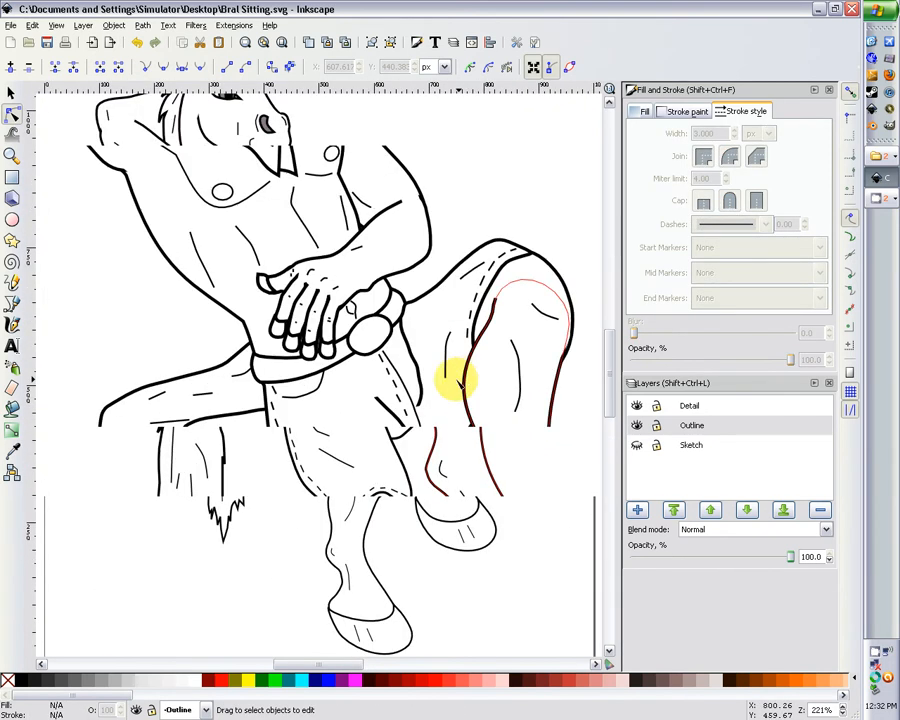
{"action": "left_click", "coordinate": [458, 428]}
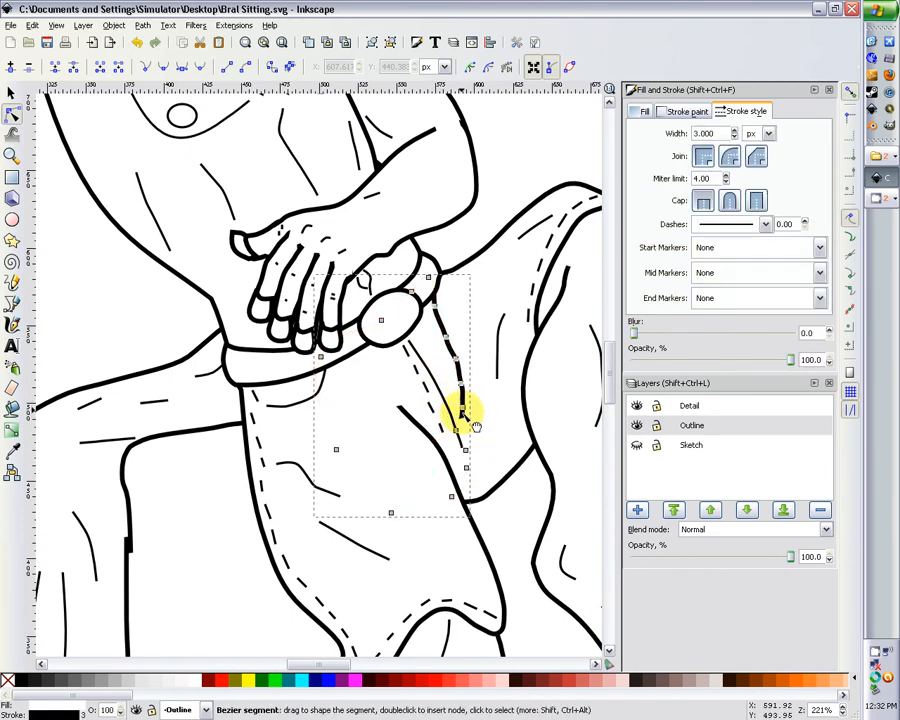
{"action": "mouse_move", "coordinate": [460, 406]}
{"action": "left_mouse_down"}
{"action": "mouse_move", "coordinate": [470, 410]}
{"action": "mouse_move", "coordinate": [480, 394]}
{"action": "mouse_move", "coordinate": [472, 388]}
{"action": "left_mouse_up"}
{"action": "left_click", "coordinate": [478, 418]}
{"action": "left_click", "coordinate": [525, 180]}
{"action": "left_click", "coordinate": [530, 177]}
{"action": "key", "text": "minus"}
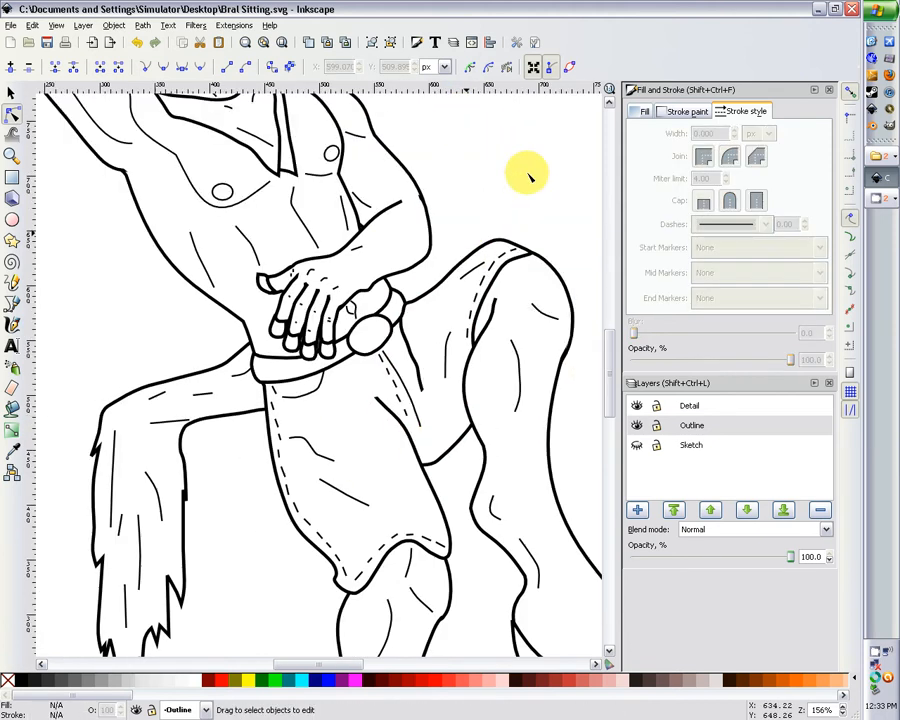
- Adjust the nodes and handle of the belt's upper edge between the buckle and the fingers to even out its curve
{"action": "key", "text": "minus"}
{"action": "key", "text": "minus"}
{"action": "key", "text": "minus"}
{"action": "key", "text": "plus"}
{"action": "key", "text": "plus"}
{"action": "key", "text": "plus"}
{"action": "key", "text": "plus"}
{"action": "key", "text": "plus"}
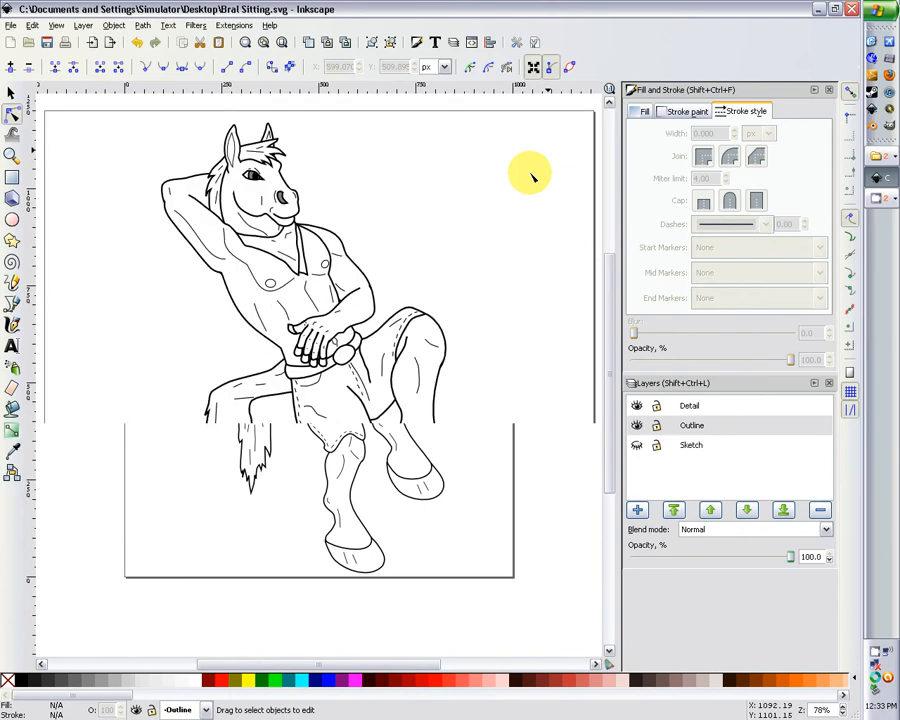
{"action": "left_click", "coordinate": [466, 242]}
{"action": "left_click", "coordinate": [464, 242]}
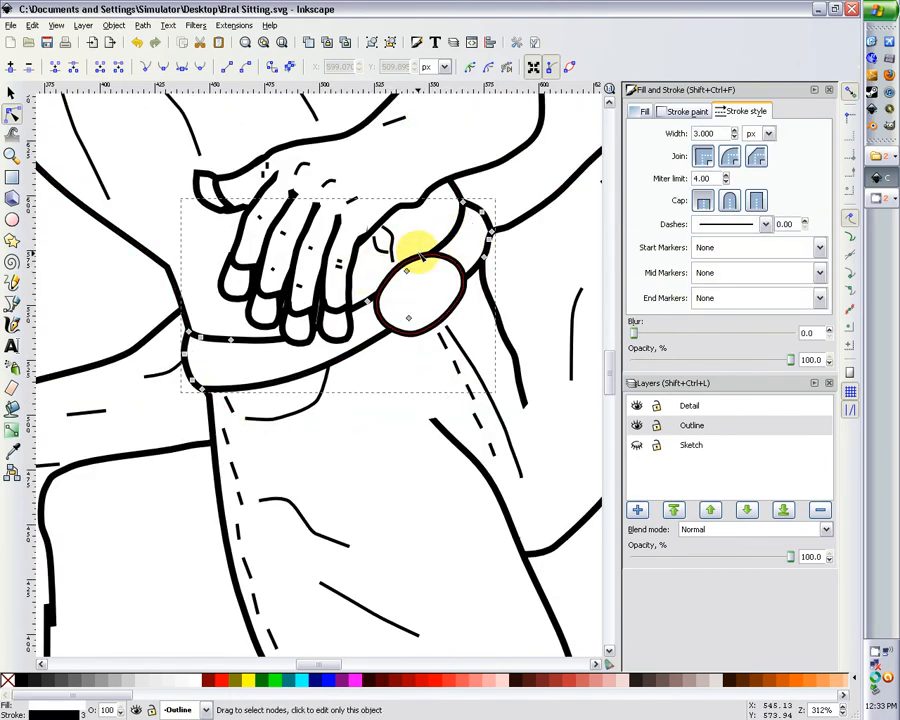
{"action": "mouse_move", "coordinate": [414, 251]}
{"action": "left_mouse_down"}
{"action": "mouse_move", "coordinate": [374, 318]}
{"action": "mouse_move", "coordinate": [362, 309]}
{"action": "mouse_move", "coordinate": [368, 297]}
{"action": "left_mouse_up"}
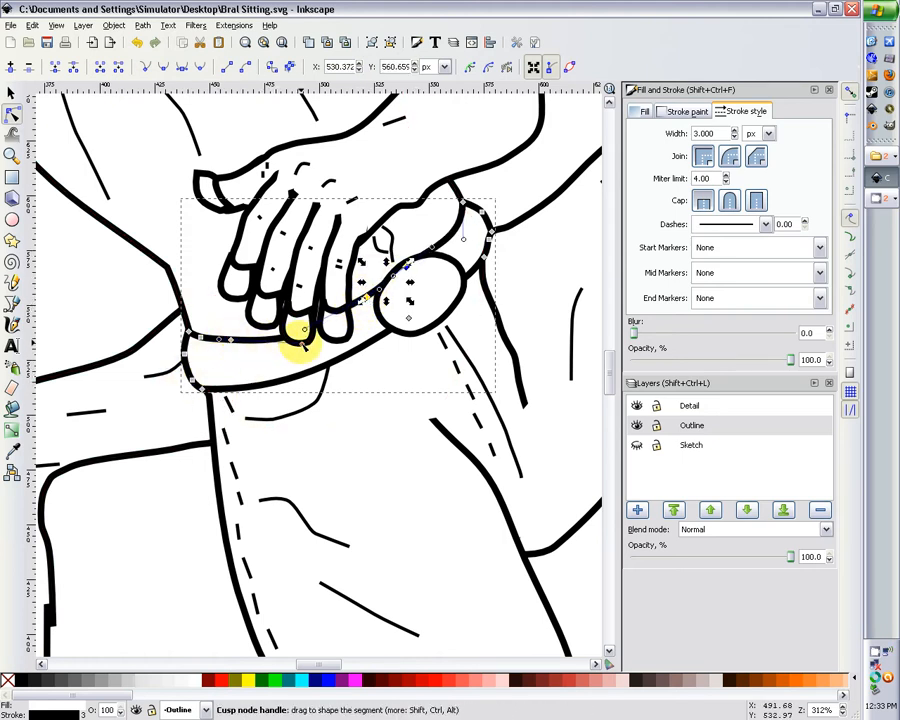
{"action": "left_click_drag", "start_coordinate": [306, 335], "coordinate": [297, 330]}
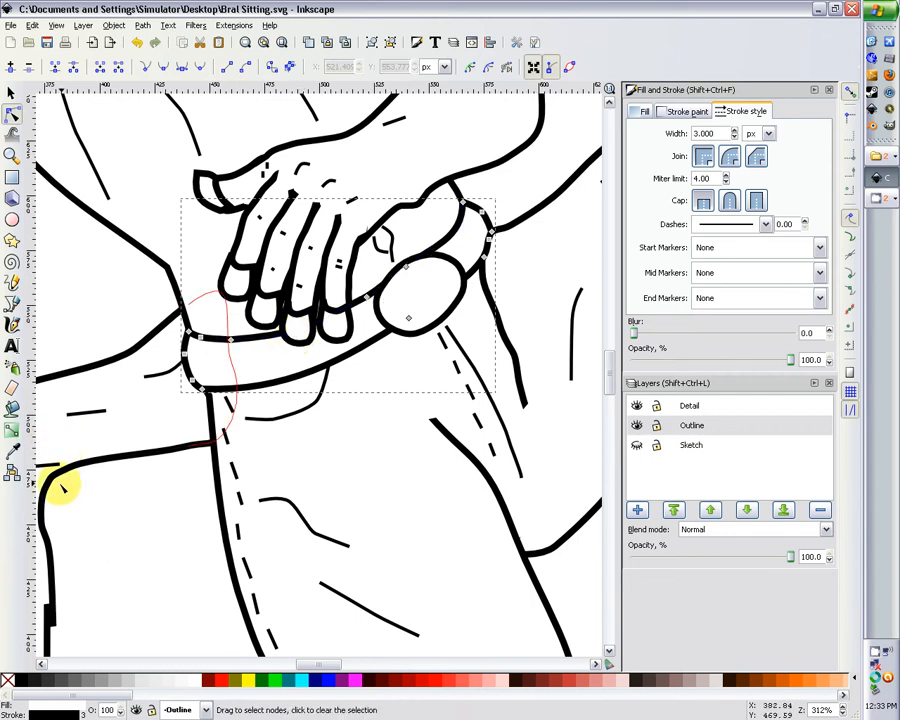
- Draw a closed belt loop about 15 px wide and 32 px tall across the belt, below the fingertips nearest the thumb
{"action": "left_click", "coordinate": [13, 308]}
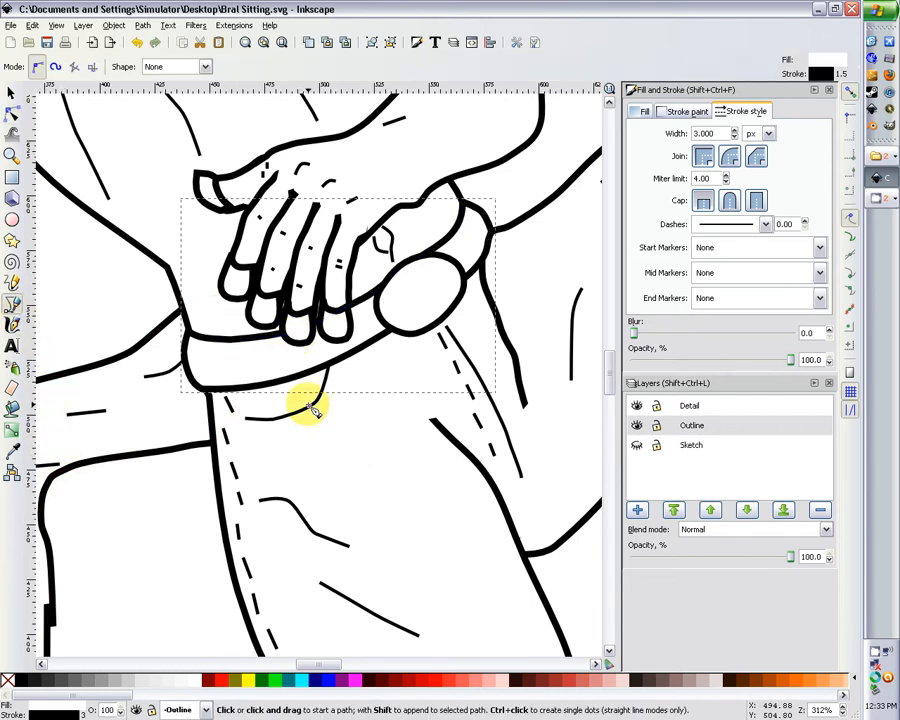
{"action": "left_click", "coordinate": [249, 337]}
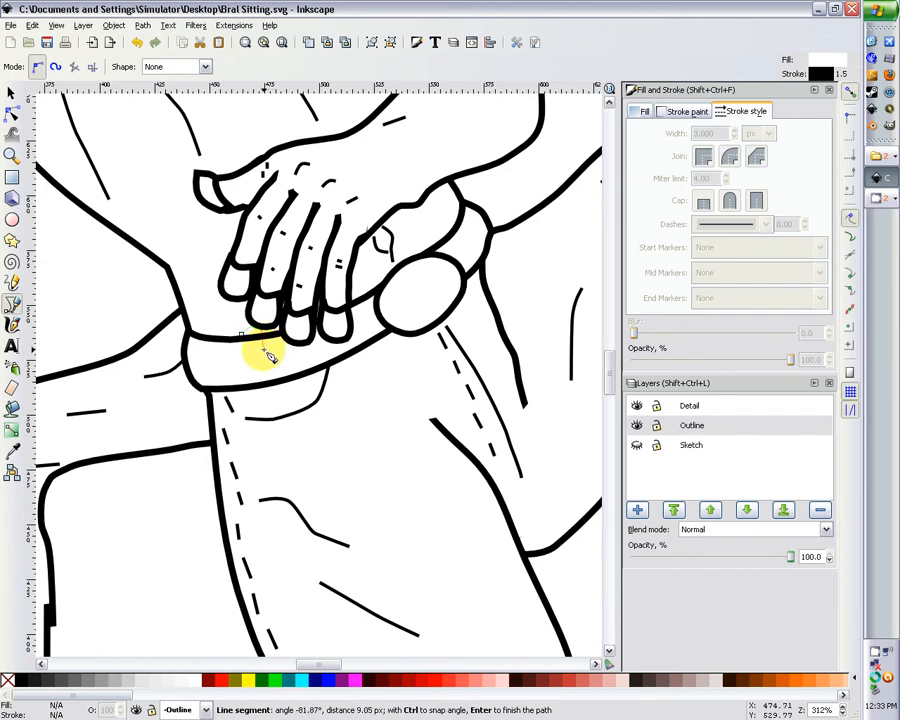
{"action": "left_click", "coordinate": [260, 350]}
{"action": "left_click", "coordinate": [271, 396]}
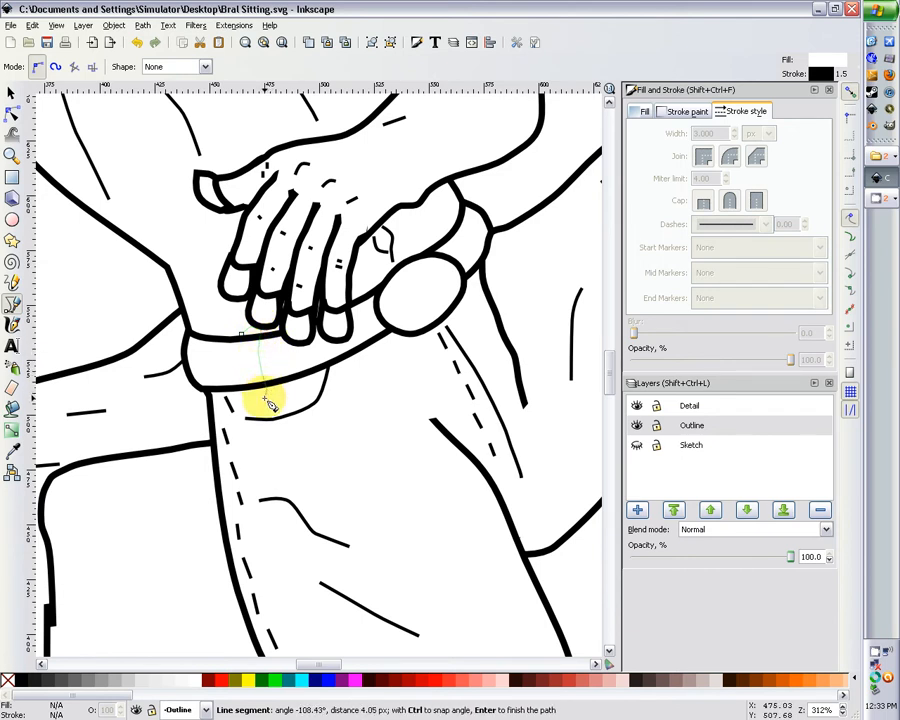
{"action": "left_click", "coordinate": [248, 395]}
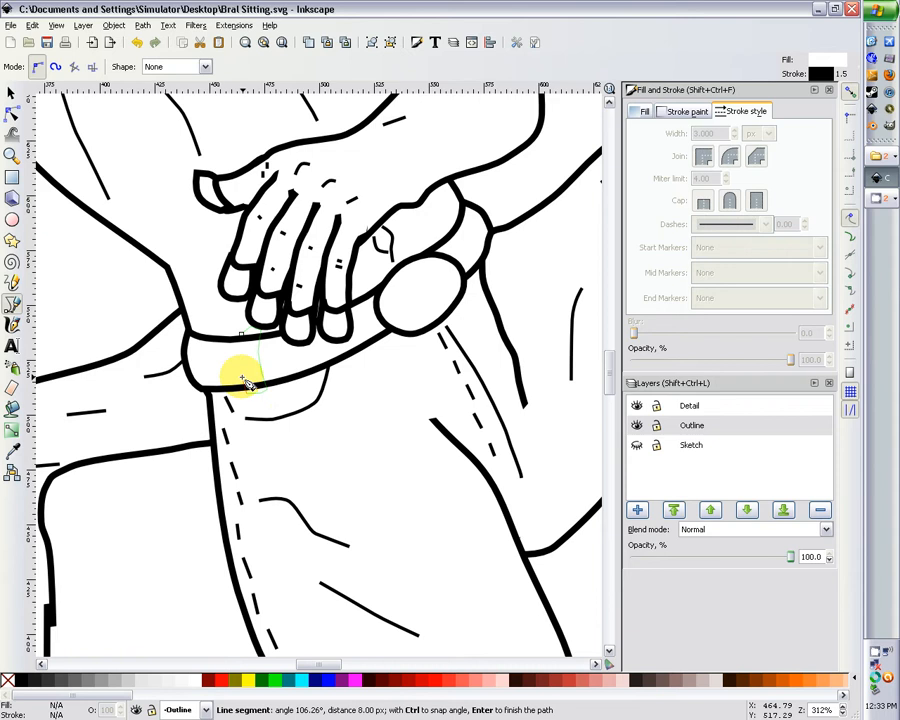
{"action": "left_click", "coordinate": [239, 360]}
{"action": "left_click", "coordinate": [242, 336]}
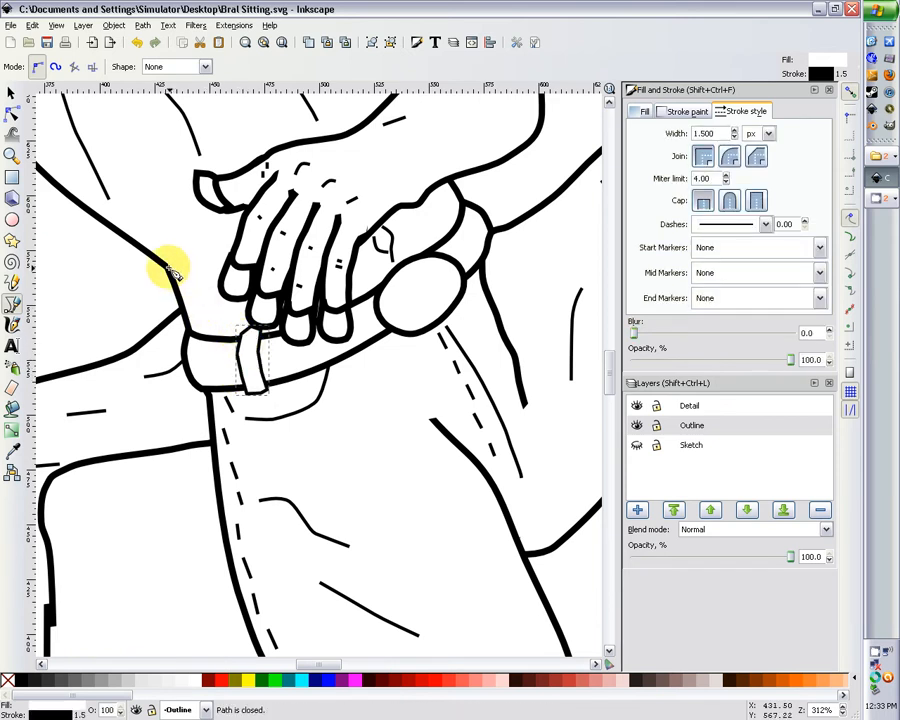
- Set the belt loop's stroke width to 3 px and smooth all of its nodes
{"action": "left_click", "coordinate": [12, 112]}
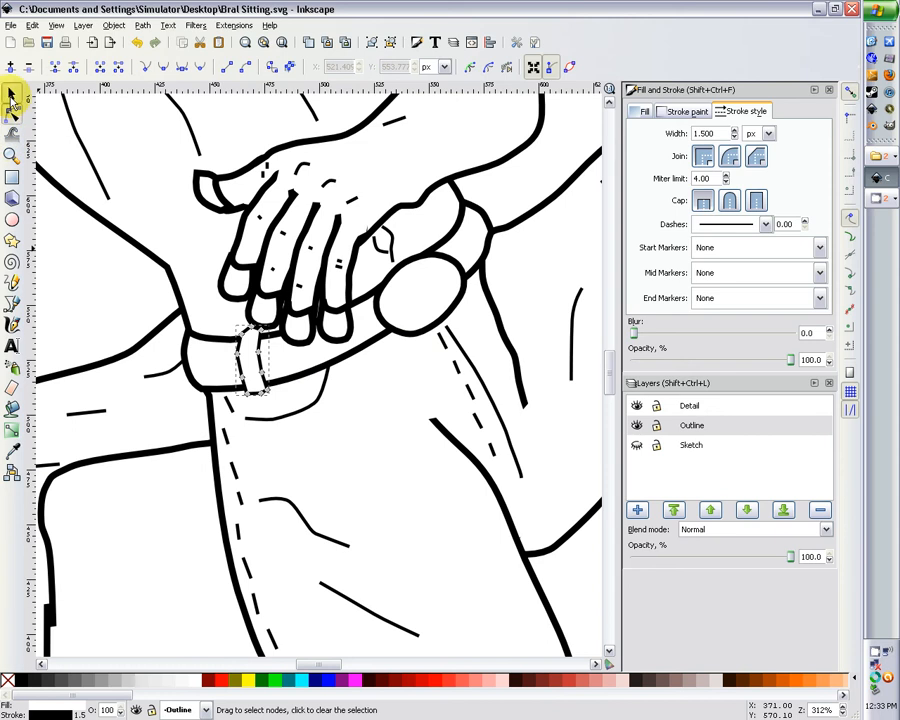
{"action": "left_click", "coordinate": [12, 95]}
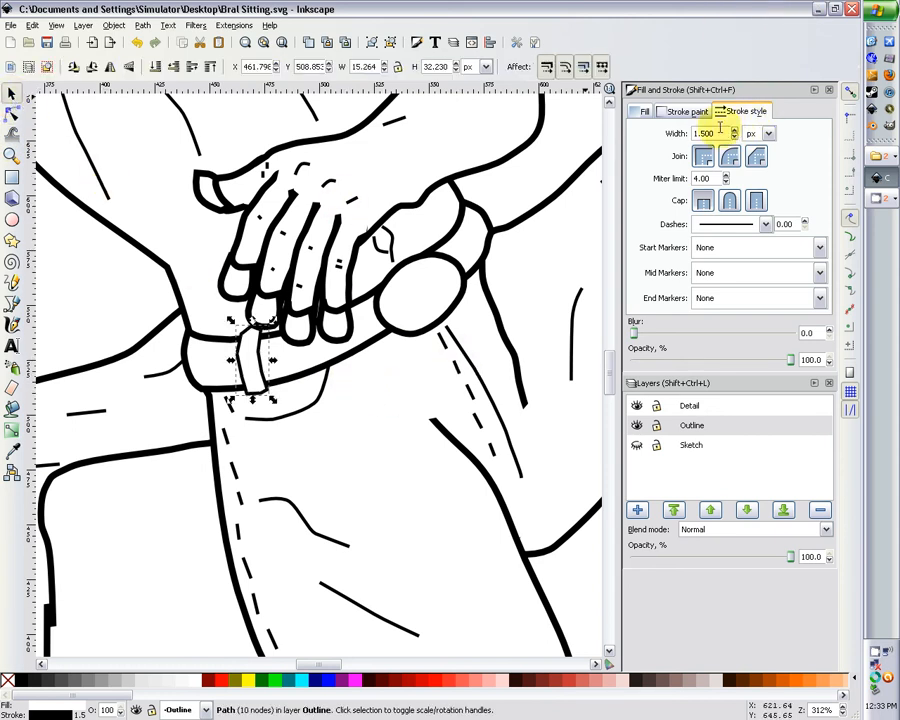
{"action": "left_click_drag", "start_coordinate": [719, 131], "coordinate": [682, 131]}
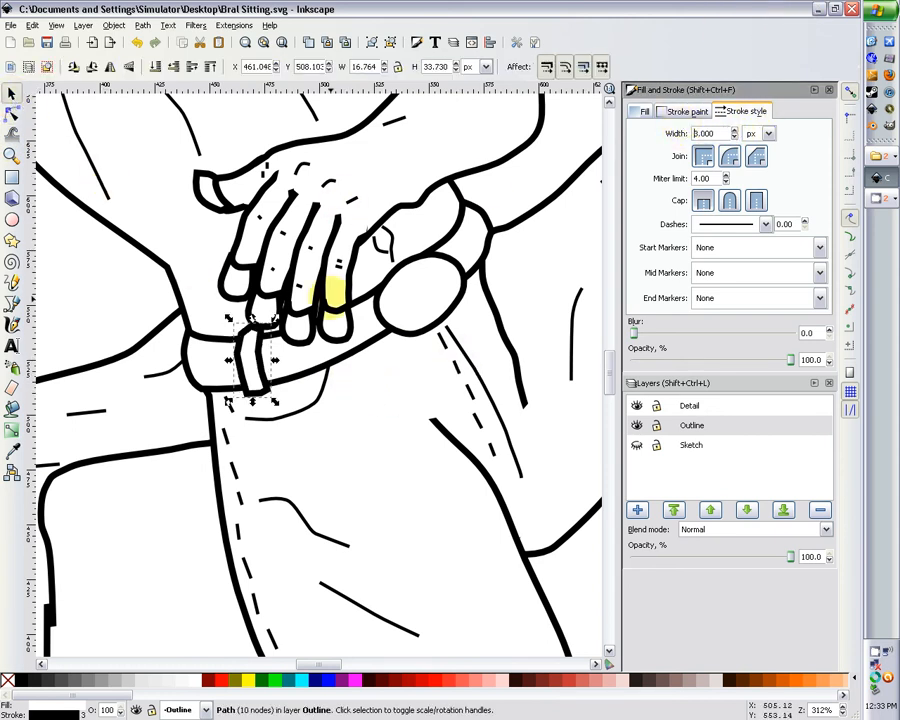
{"action": "left_click", "coordinate": [12, 113]}
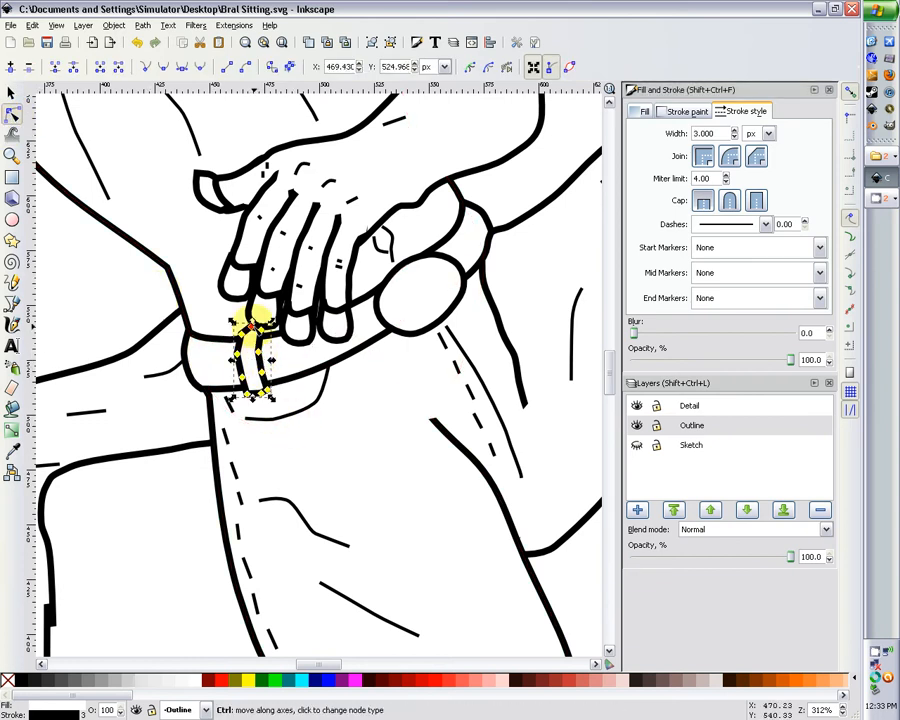
{"action": "key", "text": "ctrl+a"}
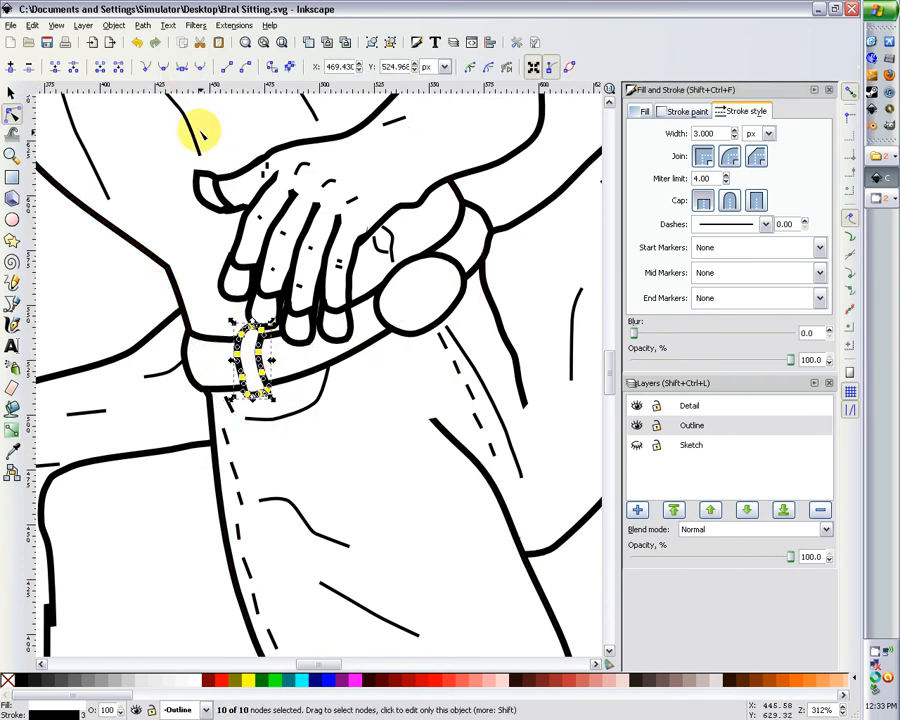
- Place a copy of the belt loop below the fingertip nearest the buckle, stacked in front of the belt but behind the fingers
{"action": "left_click", "coordinate": [12, 93]}
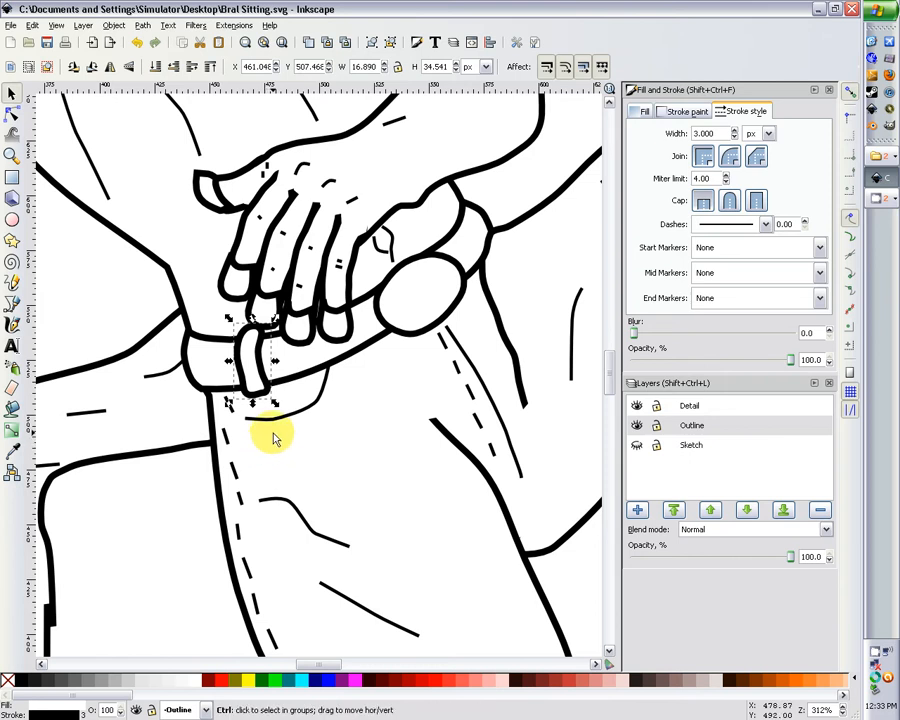
{"action": "left_click_drag", "start_coordinate": [251, 331], "coordinate": [340, 339]}
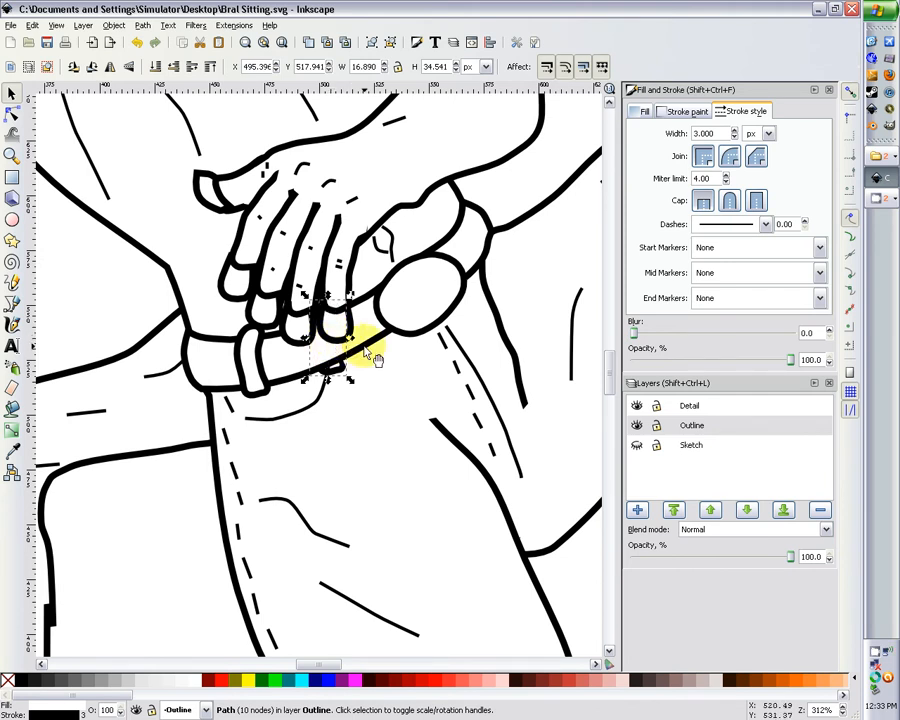
{"action": "left_click", "coordinate": [372, 348]}
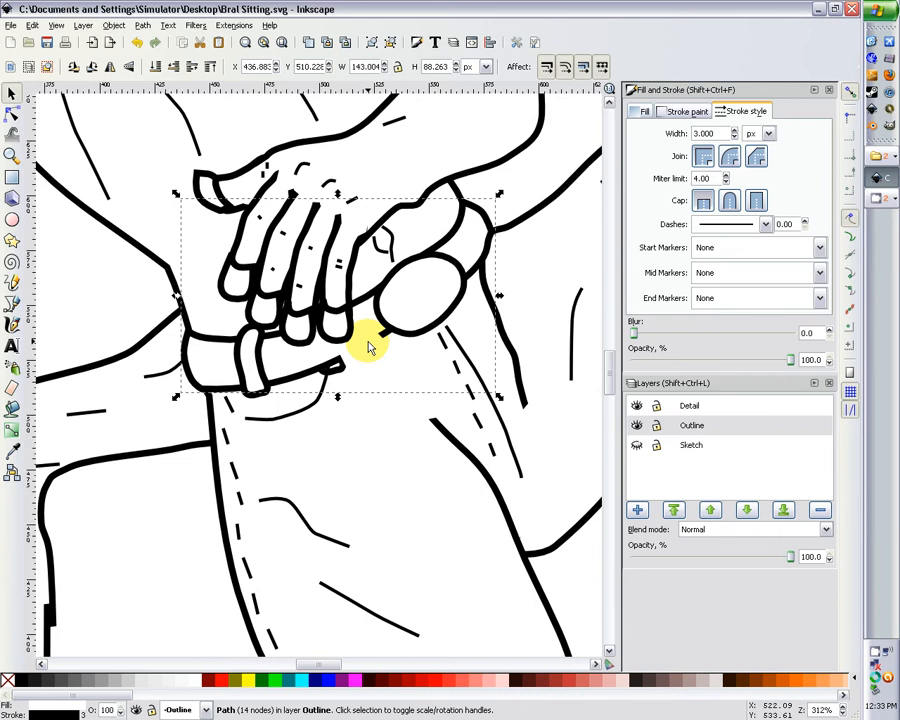
{"action": "left_click", "coordinate": [368, 346], "text": "alt"}
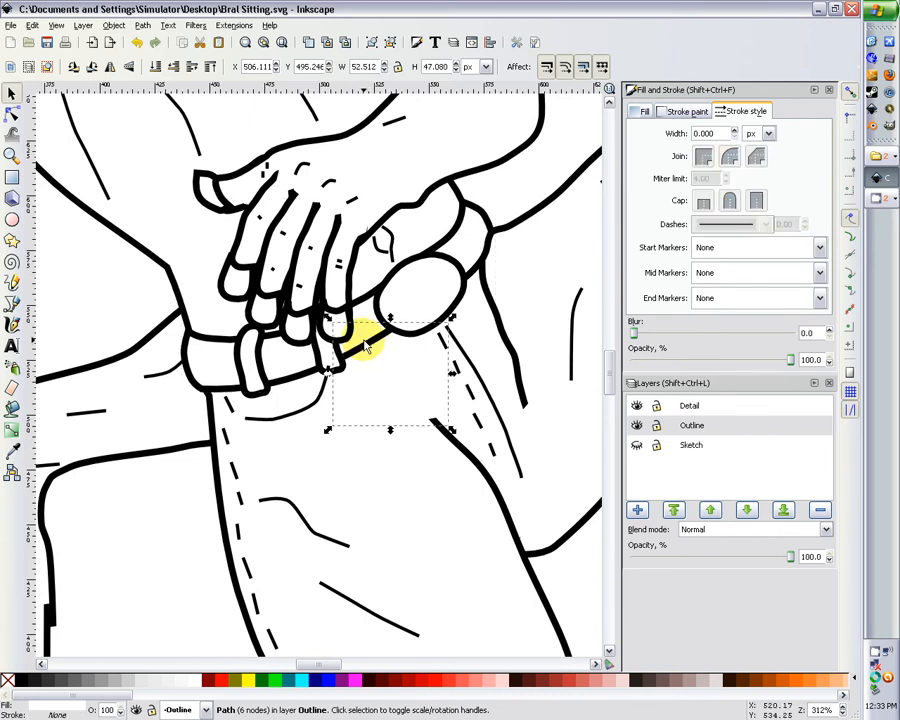
- Move the upper end of the curved pocket line down to the bottom of the new belt loop
{"action": "left_click", "coordinate": [314, 380]}
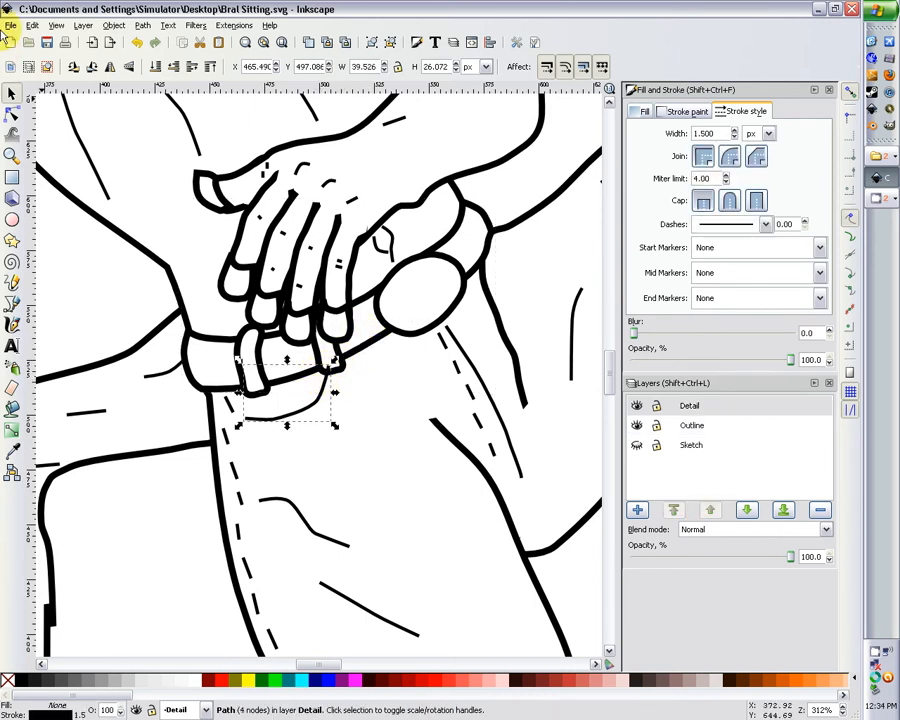
{"action": "left_click", "coordinate": [11, 113]}
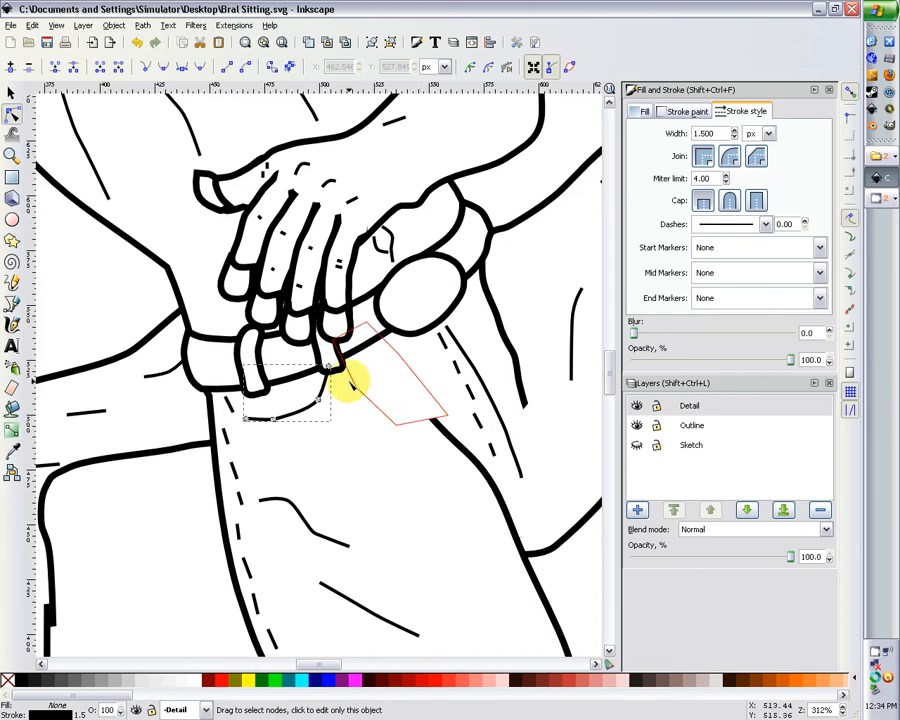
{"action": "left_click_drag", "start_coordinate": [327, 366], "coordinate": [330, 378]}
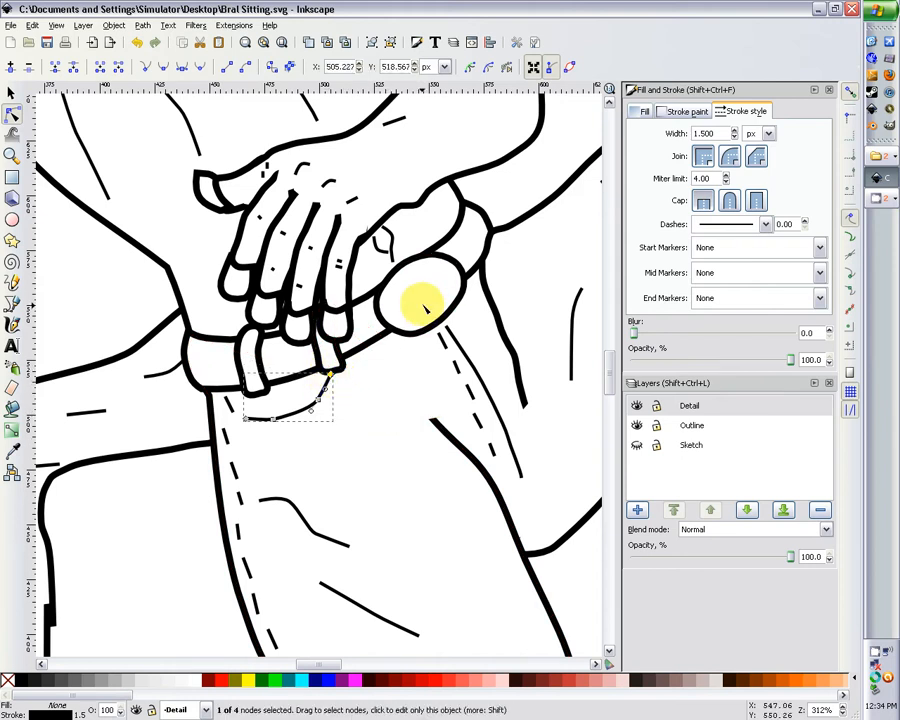
- Duplicate the first belt loop beside the fingers and flip the copy horizontally
{"action": "left_click", "coordinate": [248, 360]}
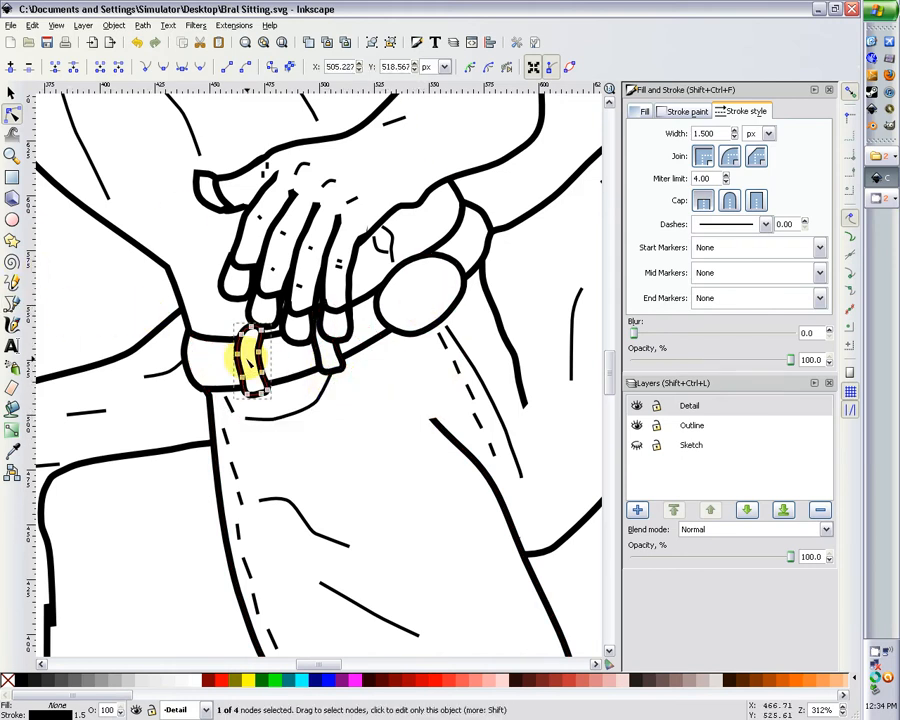
{"action": "left_click", "coordinate": [214, 321]}
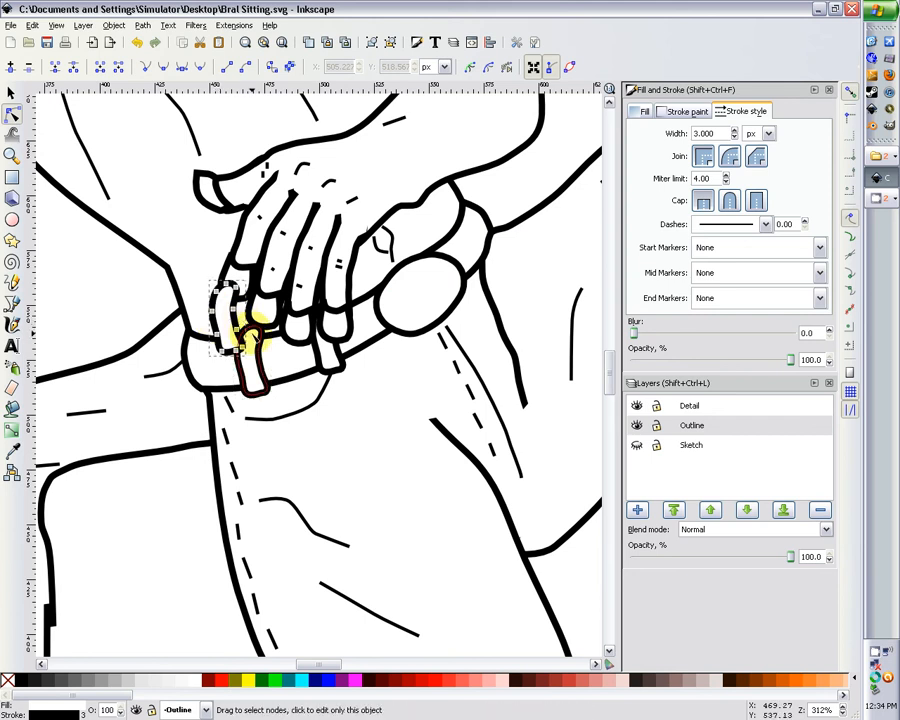
{"action": "left_click", "coordinate": [115, 25]}
{"action": "mouse_move", "coordinate": [137, 23]}
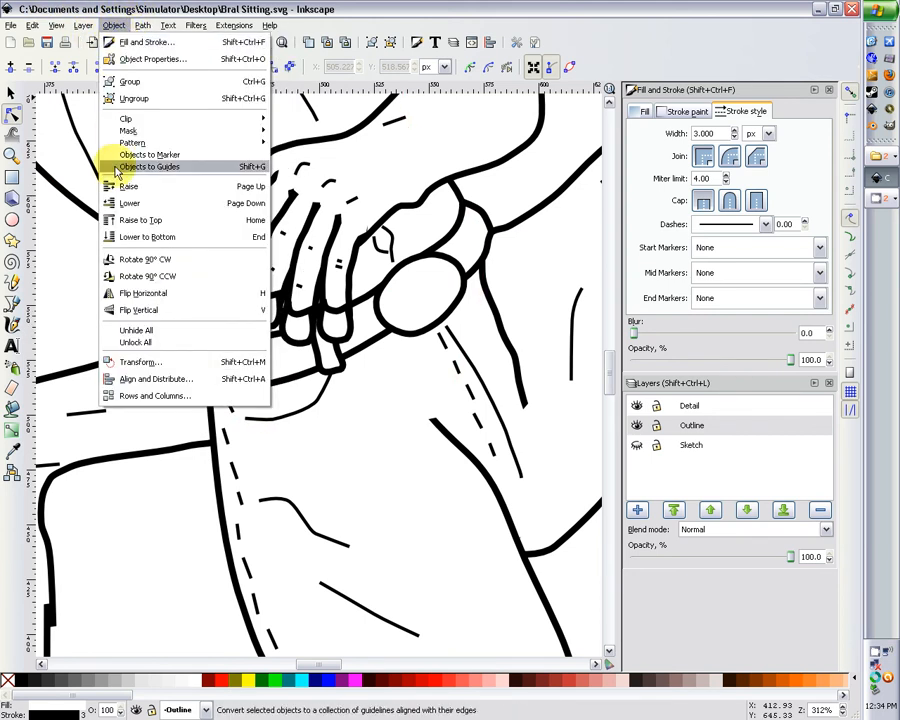
{"action": "left_click", "coordinate": [128, 293]}
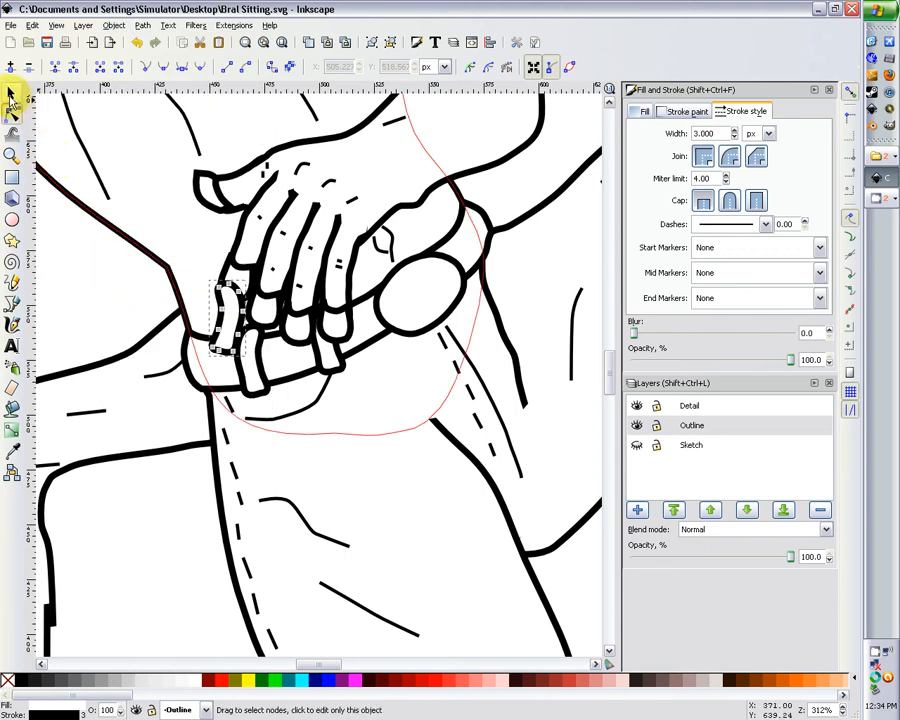
- Move the flipped loop onto the belt beyond the buckle, then rotate and shrink it to about 20 px wide and 23 px tall
{"action": "left_click", "coordinate": [11, 92]}
{"action": "left_click", "coordinate": [236, 276]}
{"action": "left_click_drag", "start_coordinate": [358, 315], "coordinate": [486, 246]}
{"action": "left_click", "coordinate": [474, 240]}
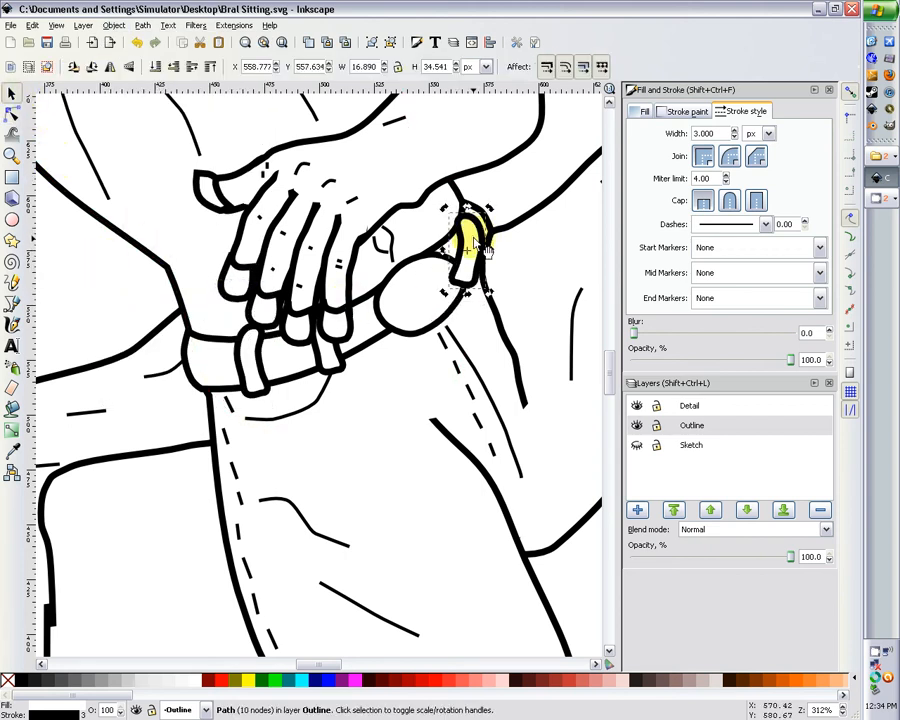
{"action": "mouse_move", "coordinate": [488, 296]}
{"action": "left_mouse_down"}
{"action": "mouse_move", "coordinate": [516, 282]}
{"action": "mouse_move", "coordinate": [499, 285]}
{"action": "mouse_move", "coordinate": [474, 256]}
{"action": "mouse_move", "coordinate": [496, 243]}
{"action": "mouse_move", "coordinate": [494, 250]}
{"action": "left_mouse_up"}
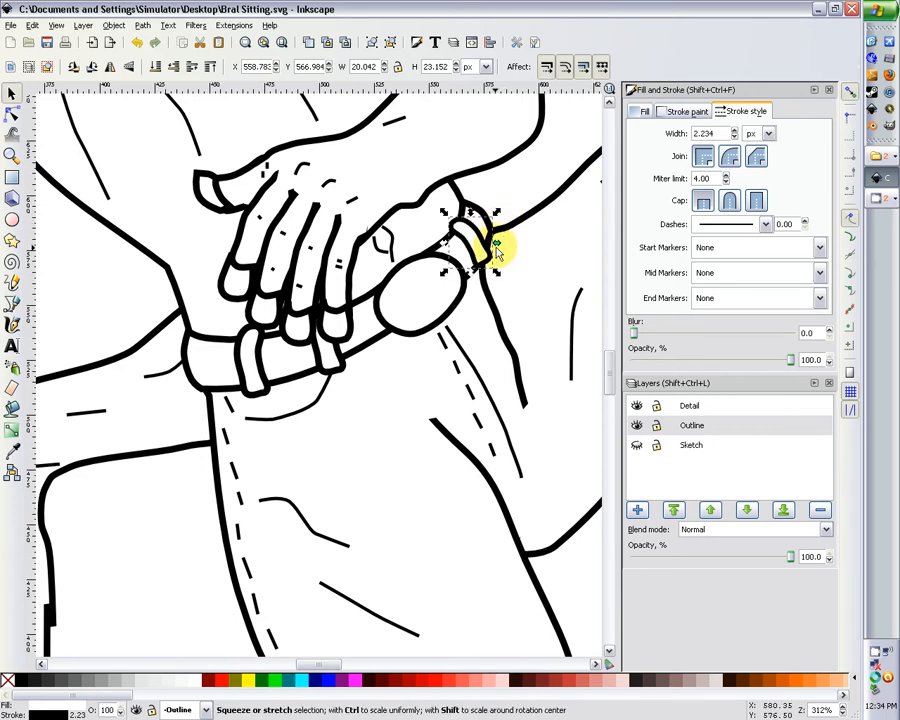
- Pull the lower outer edge node of the small belt loop inward to fit the belt's end
{"action": "left_click", "coordinate": [11, 114]}
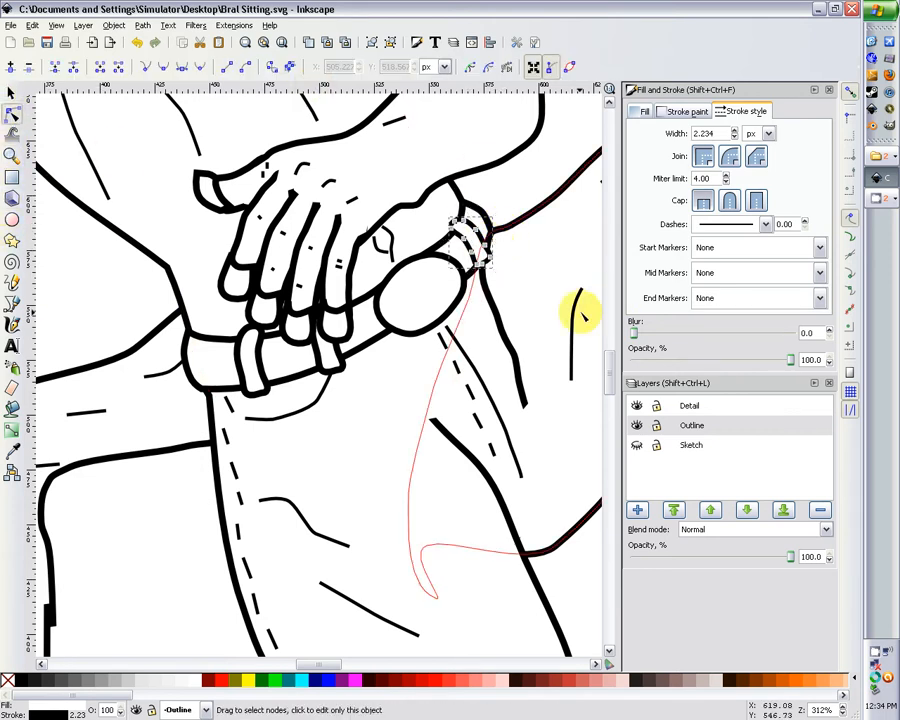
{"action": "left_click_drag", "start_coordinate": [488, 251], "coordinate": [482, 253]}
{"action": "left_click", "coordinate": [520, 196]}
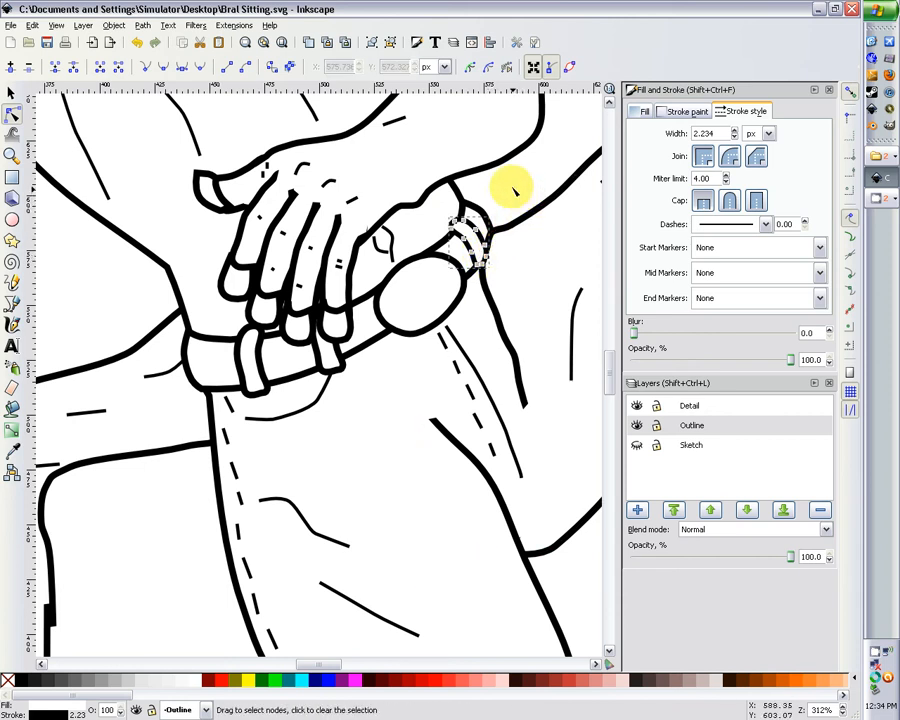
{"action": "left_click", "coordinate": [513, 189]}
- Reposition the uneven stitches along the outer side seam of the shorts so the dashed line follows the outline evenly
{"action": "key", "text": "minus"}
{"action": "key", "text": "minus"}
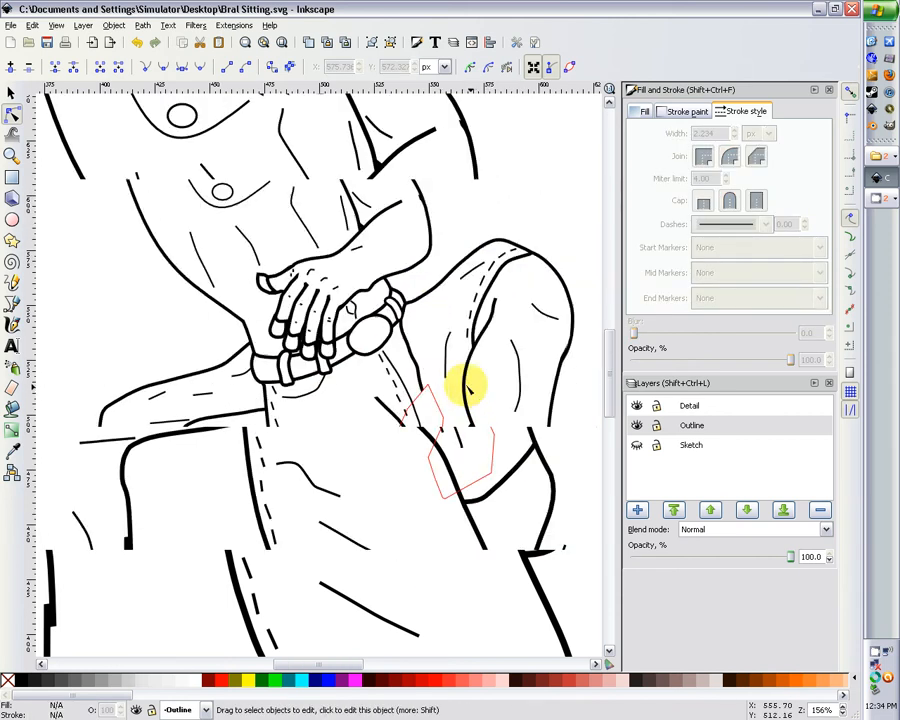
{"action": "key", "text": "minus"}
{"action": "key", "text": "minus"}
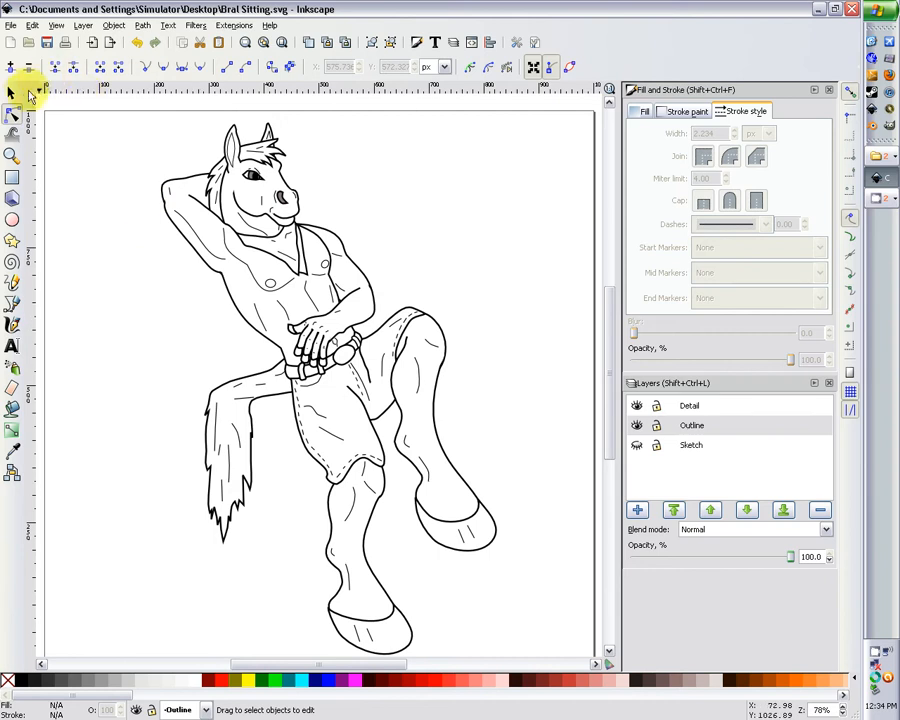
{"action": "left_click", "coordinate": [13, 93]}
{"action": "key", "text": "minus"}
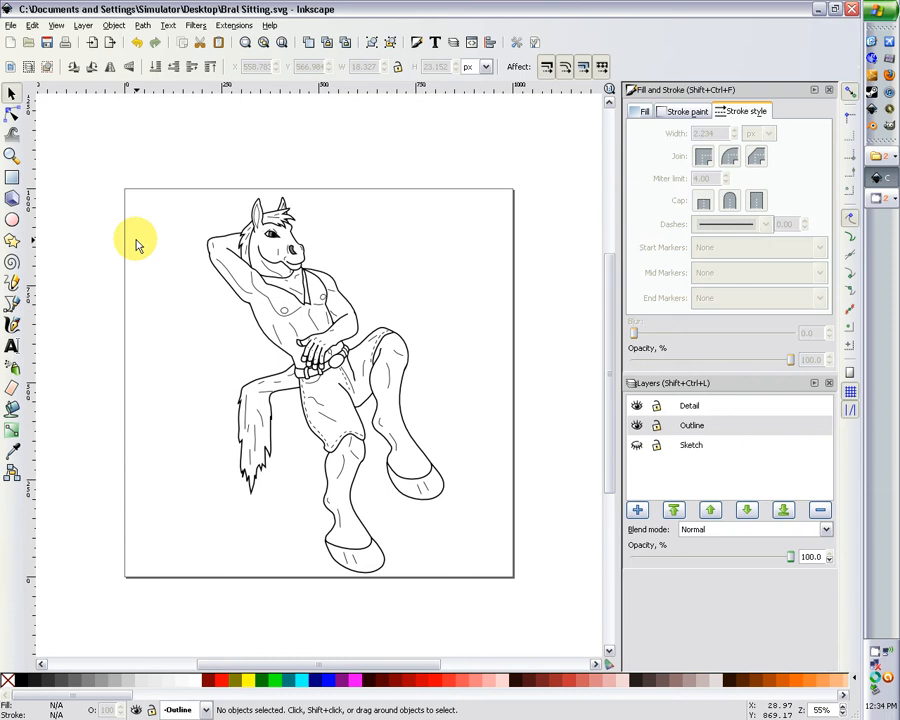
{"action": "key", "text": "plus"}
{"action": "key", "text": "plus"}
{"action": "key", "text": "plus"}
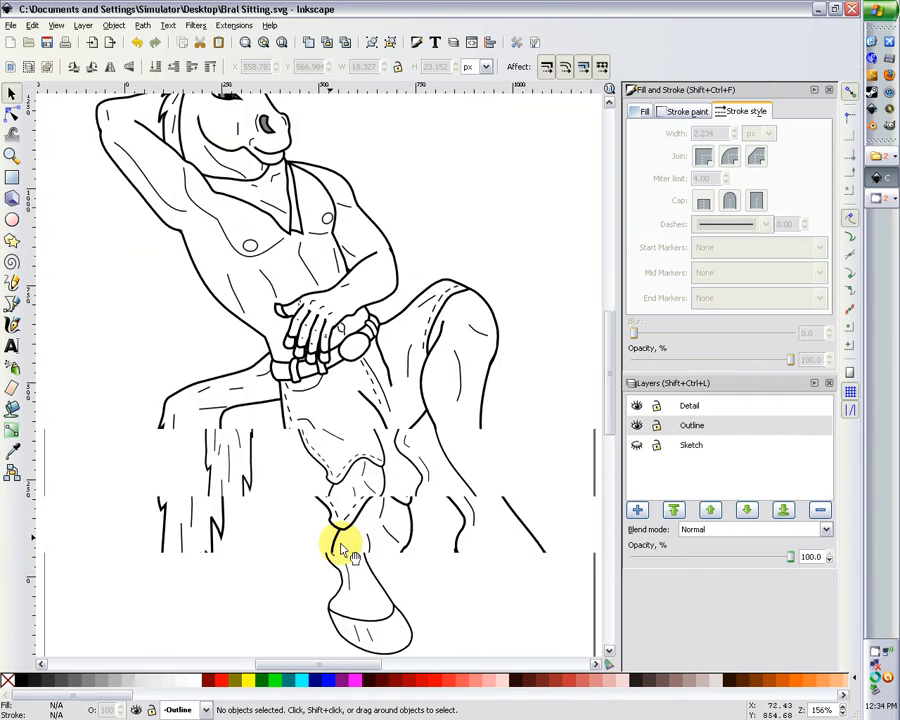
{"action": "mouse_move", "coordinate": [247, 421]}
{"action": "left_mouse_down"}
{"action": "mouse_move", "coordinate": [297, 506]}
{"action": "mouse_move", "coordinate": [306, 480]}
{"action": "left_mouse_up"}
{"action": "key", "text": "Escape"}
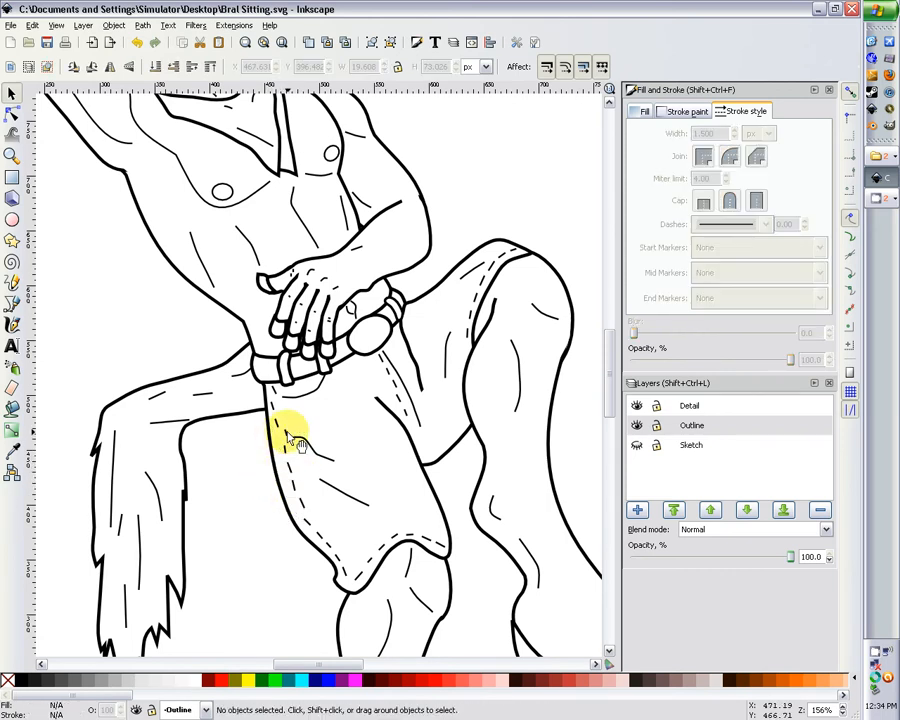
{"action": "left_click_drag", "start_coordinate": [287, 434], "coordinate": [289, 447]}
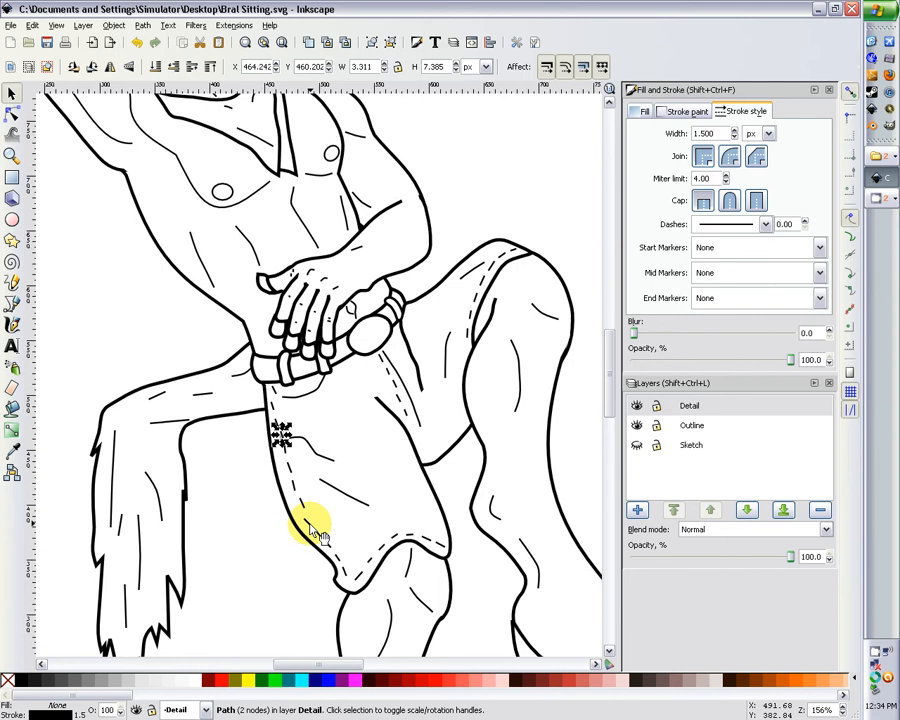
{"action": "left_click_drag", "start_coordinate": [312, 523], "coordinate": [317, 523]}
{"action": "left_click", "coordinate": [283, 523]}
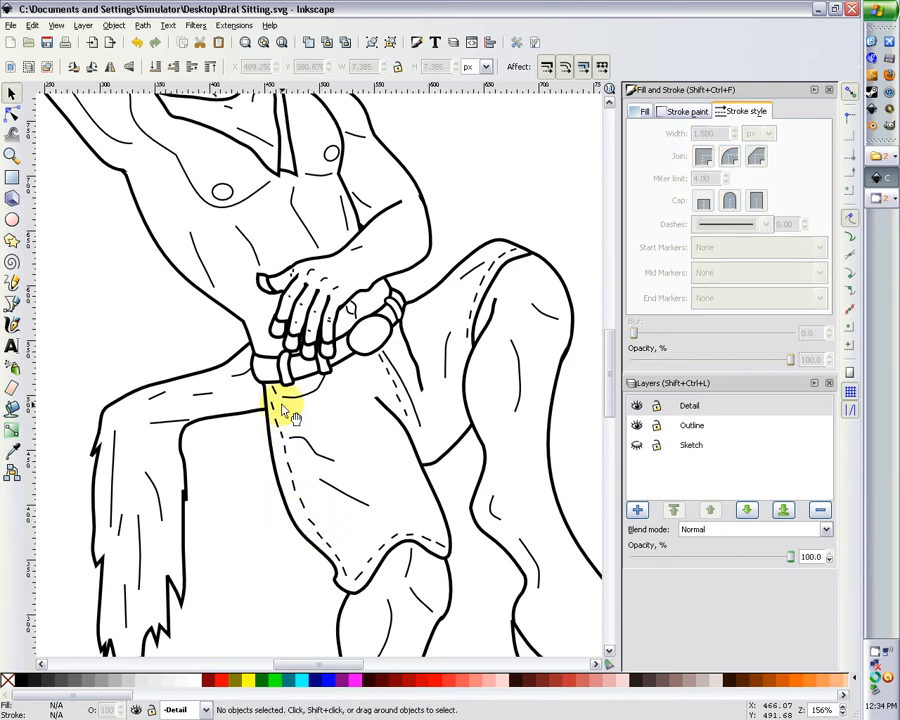
- Make the lowest node of the shorts' hem a cusp where it meets the leg outline and reshape it into a sharp corner
{"action": "scroll", "coordinate": [355, 510], "scroll_direction": "down", "scroll_amount": 4}
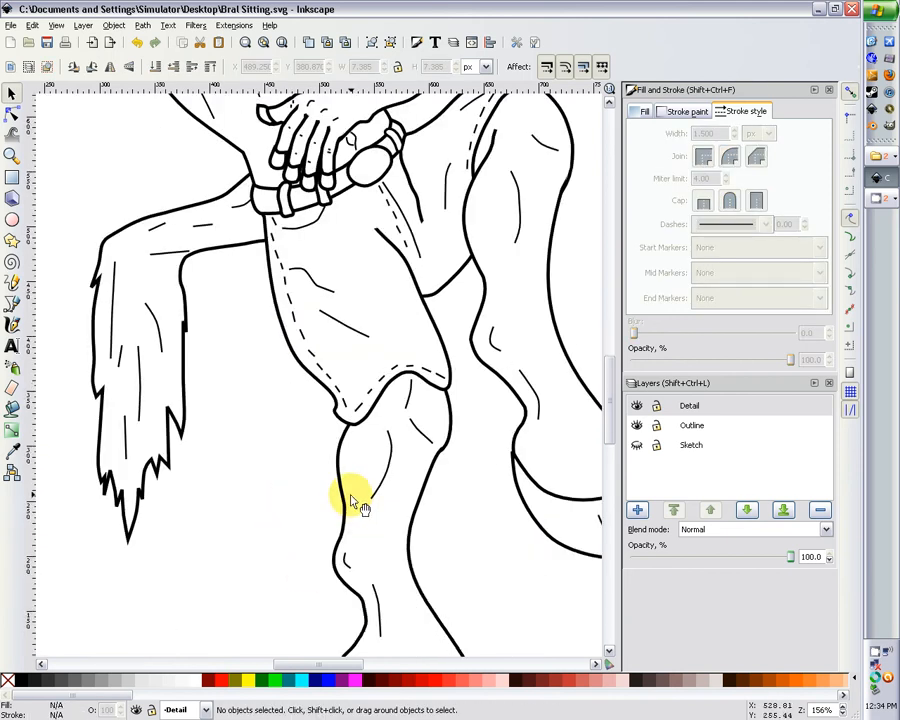
{"action": "scroll", "coordinate": [352, 500], "scroll_direction": "up", "scroll_amount": 1, "text": "ctrl"}
{"action": "scroll", "coordinate": [346, 470], "scroll_direction": "up", "scroll_amount": 1, "text": "ctrl"}
{"action": "left_click", "coordinate": [356, 454]}
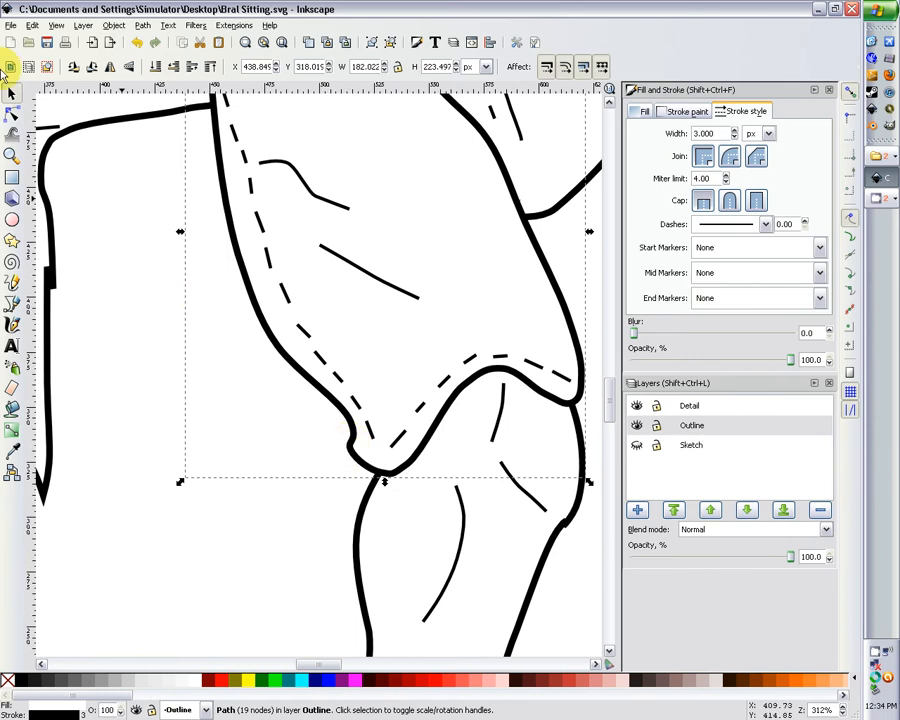
{"action": "left_click", "coordinate": [11, 112]}
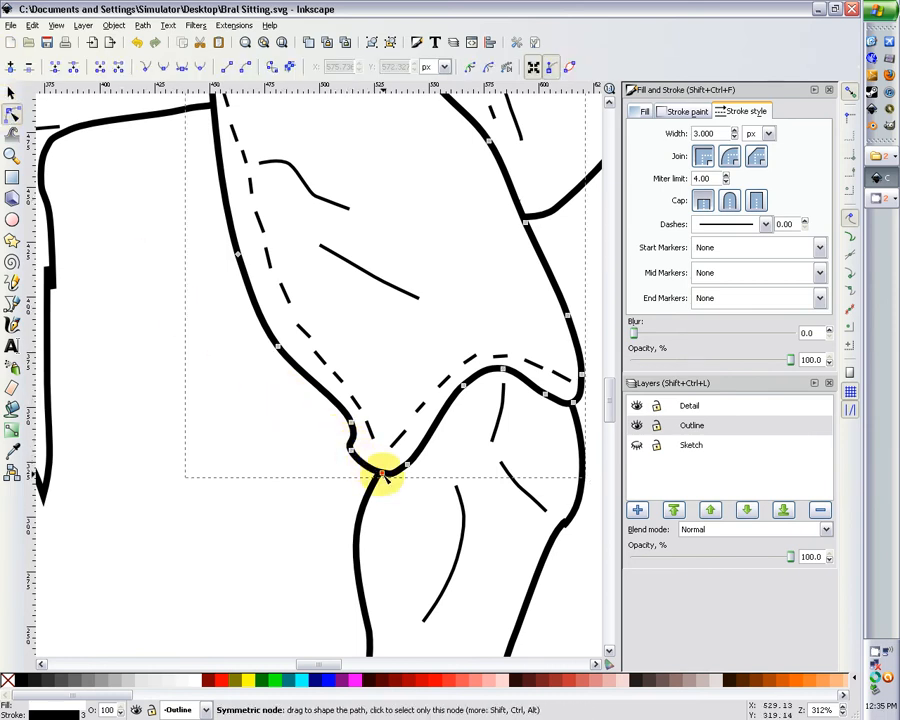
{"action": "left_click_drag", "start_coordinate": [381, 472], "coordinate": [375, 474]}
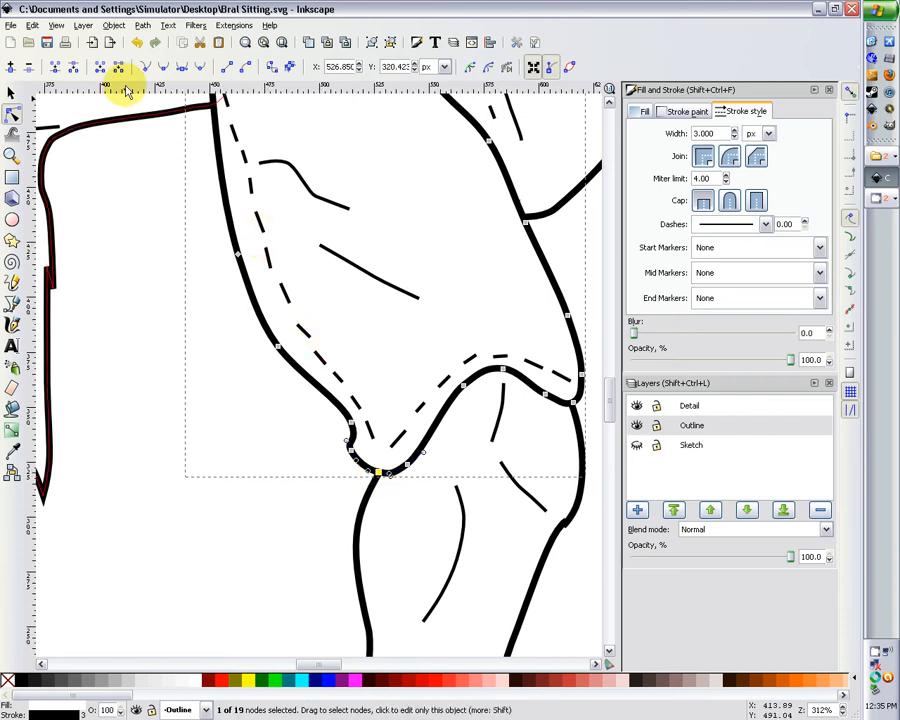
{"action": "left_click", "coordinate": [147, 66]}
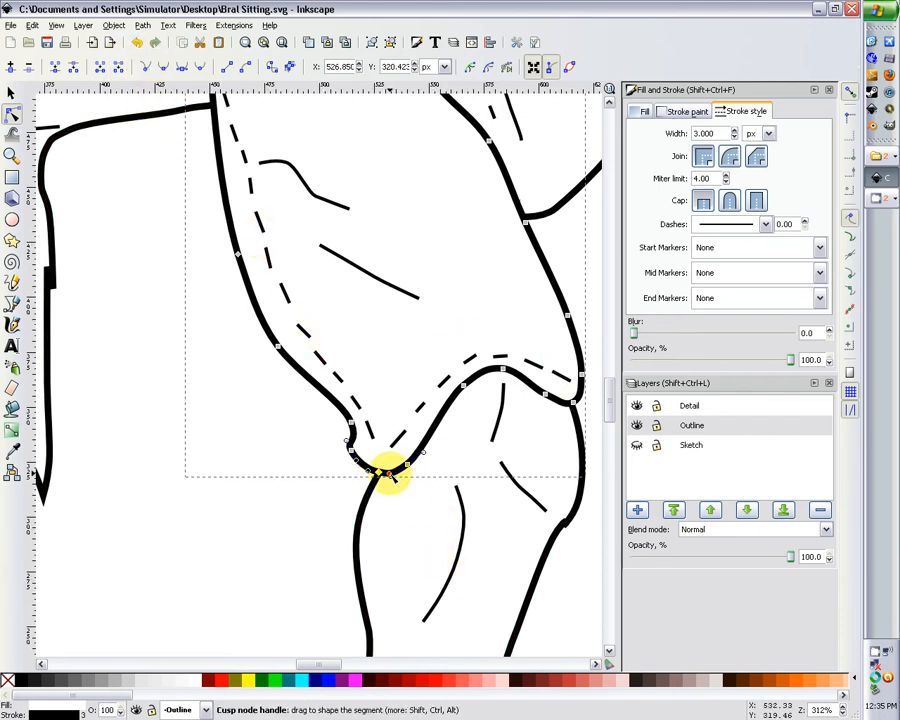
{"action": "mouse_move", "coordinate": [390, 474]}
{"action": "left_mouse_down"}
{"action": "mouse_move", "coordinate": [398, 456]}
{"action": "mouse_move", "coordinate": [424, 455]}
{"action": "mouse_move", "coordinate": [378, 476]}
{"action": "left_mouse_up"}
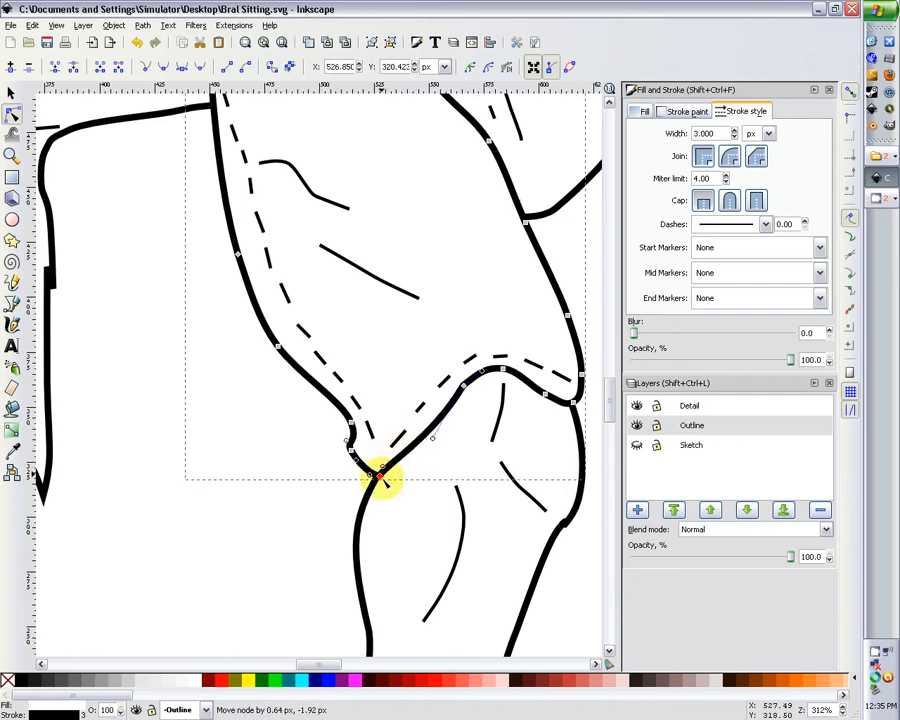
{"action": "left_click", "coordinate": [276, 503]}
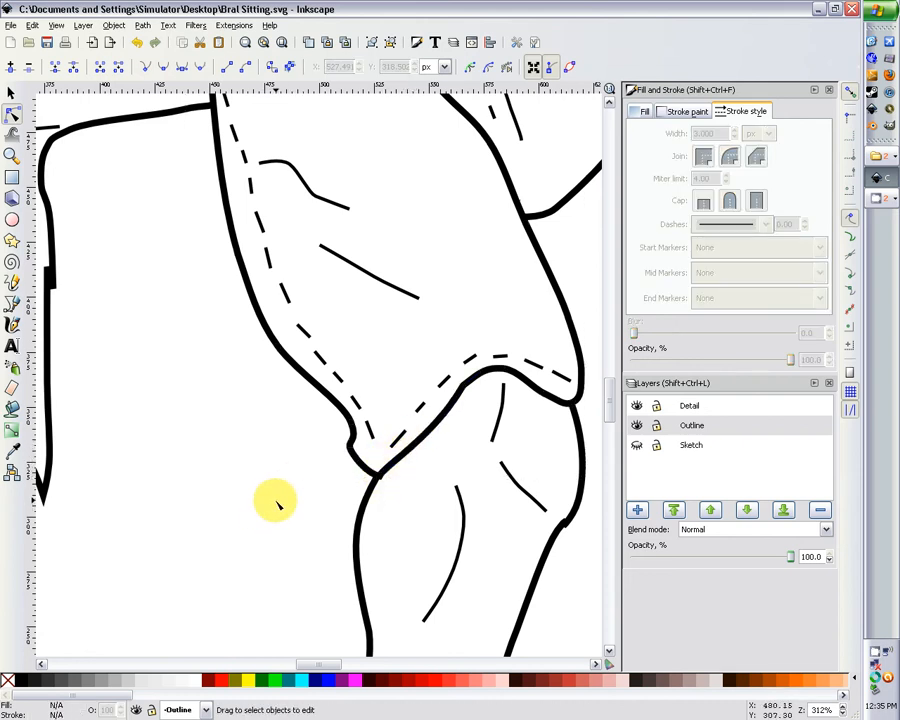
- Shift the top of the hem's arch above the standing leg slightly down together with its three nearest stitches
{"action": "scroll", "coordinate": [278, 503], "scroll_direction": "down", "scroll_amount": 4}
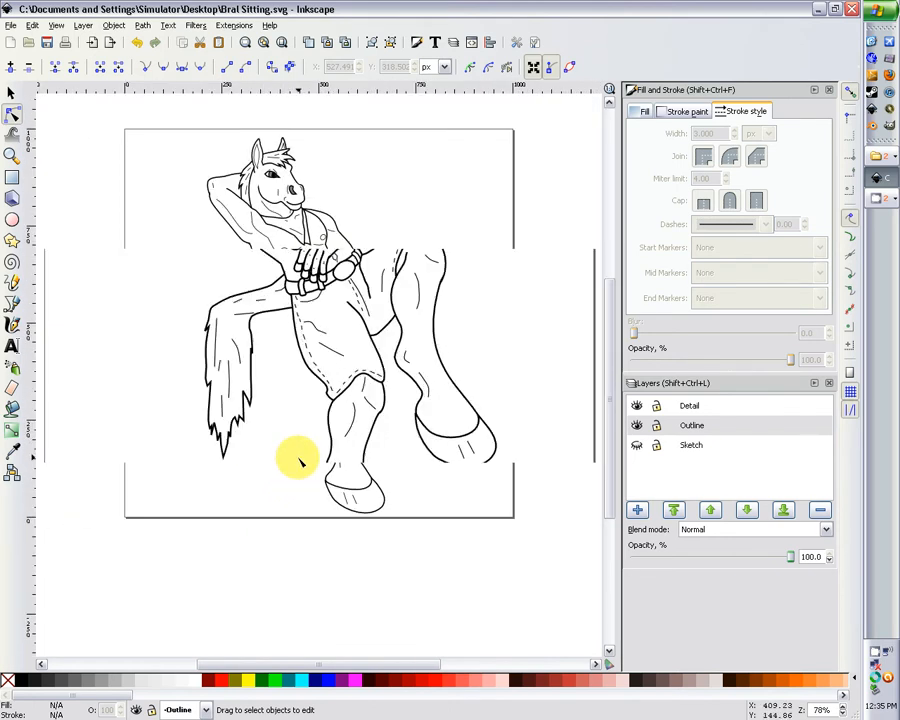
{"action": "scroll", "coordinate": [408, 382], "scroll_direction": "up", "scroll_amount": 2}
{"action": "left_click", "coordinate": [406, 378]}
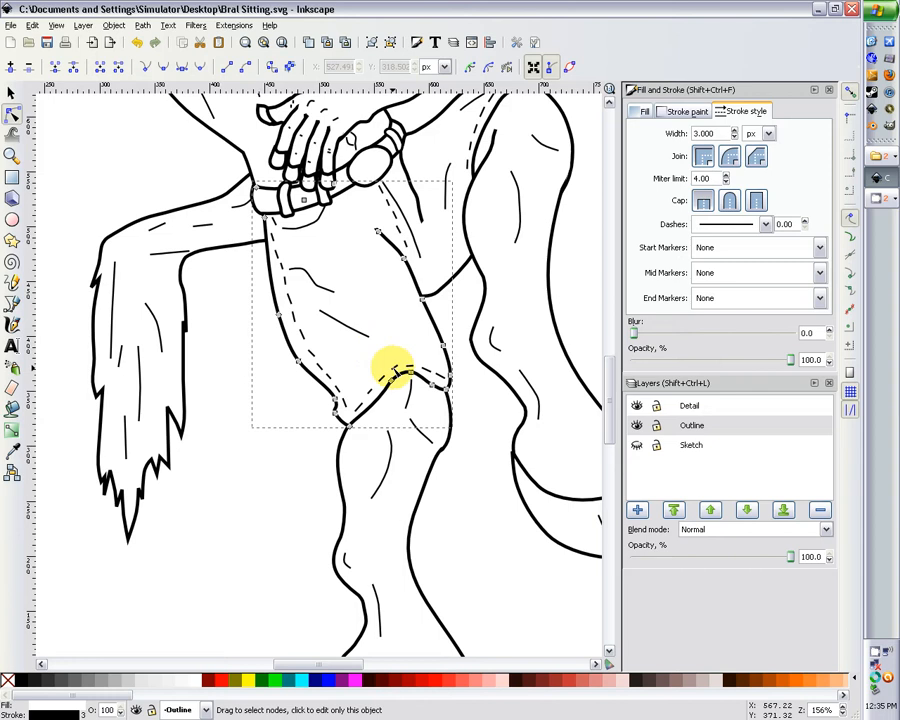
{"action": "left_click", "coordinate": [396, 370], "text": "shift"}
{"action": "left_click", "coordinate": [411, 368], "text": "shift"}
{"action": "left_click", "coordinate": [382, 379], "text": "shift"}
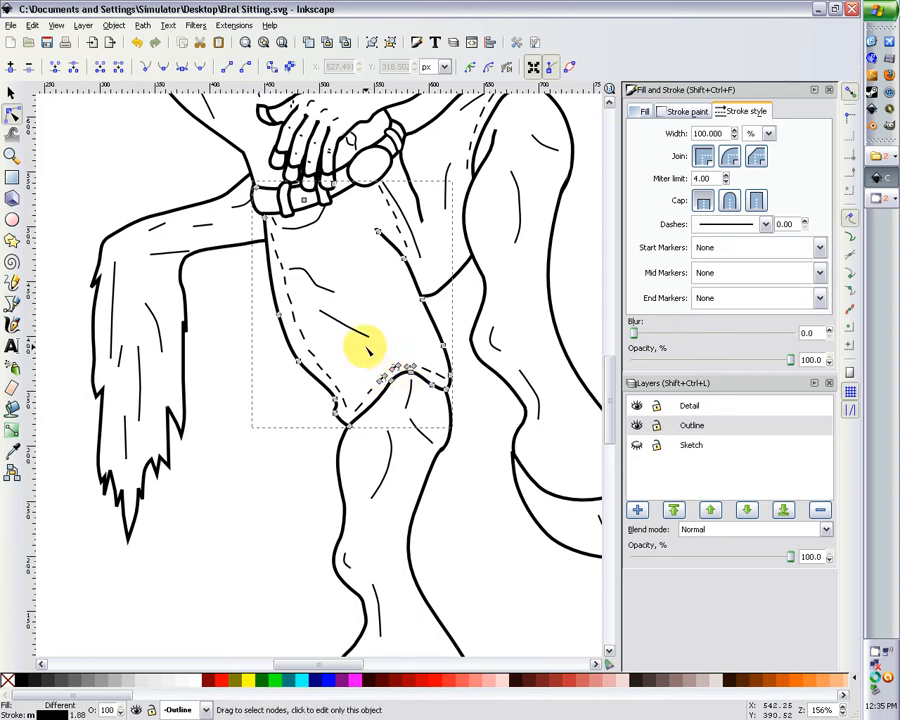
{"action": "left_click_drag", "start_coordinate": [418, 349], "coordinate": [406, 372]}
{"action": "left_click", "coordinate": [304, 453]}
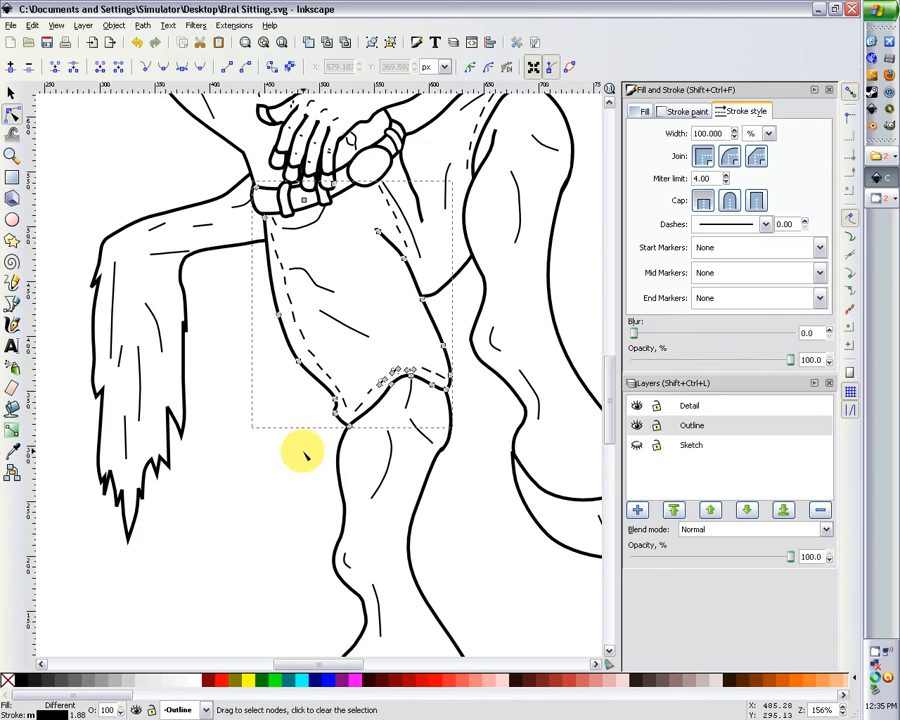
{"action": "left_click", "coordinate": [310, 447]}
- Shift the back-edge nodes of the standing leg's lower outline down by about 10 px to lower the knob and heel curve
{"action": "scroll", "coordinate": [310, 440], "scroll_direction": "down", "scroll_amount": 4}
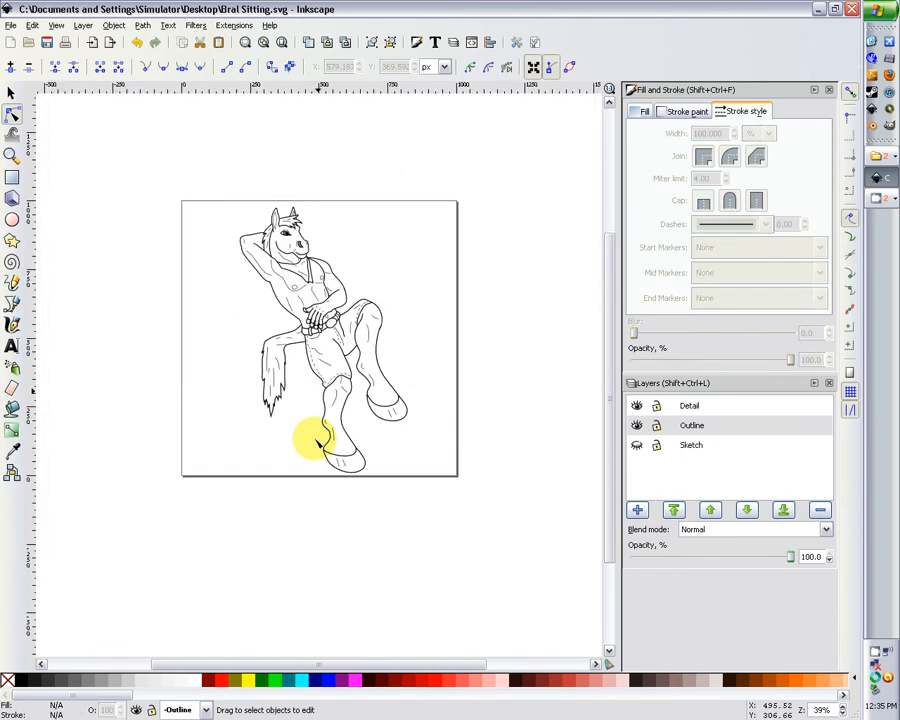
{"action": "scroll", "coordinate": [316, 440], "scroll_direction": "up", "scroll_amount": 2}
{"action": "left_click", "coordinate": [340, 476]}
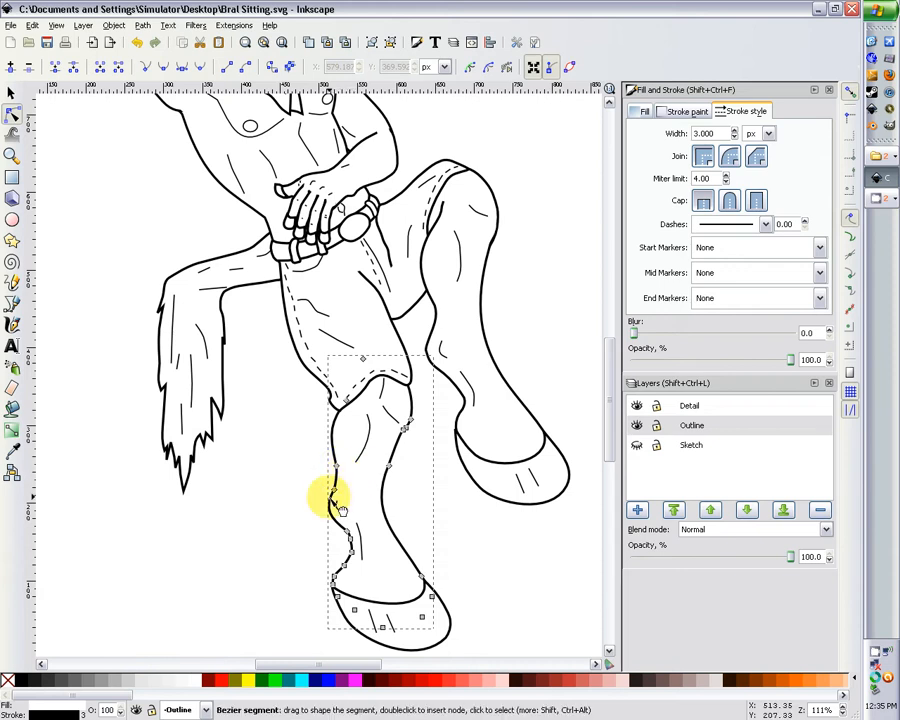
{"action": "left_click", "coordinate": [350, 566]}
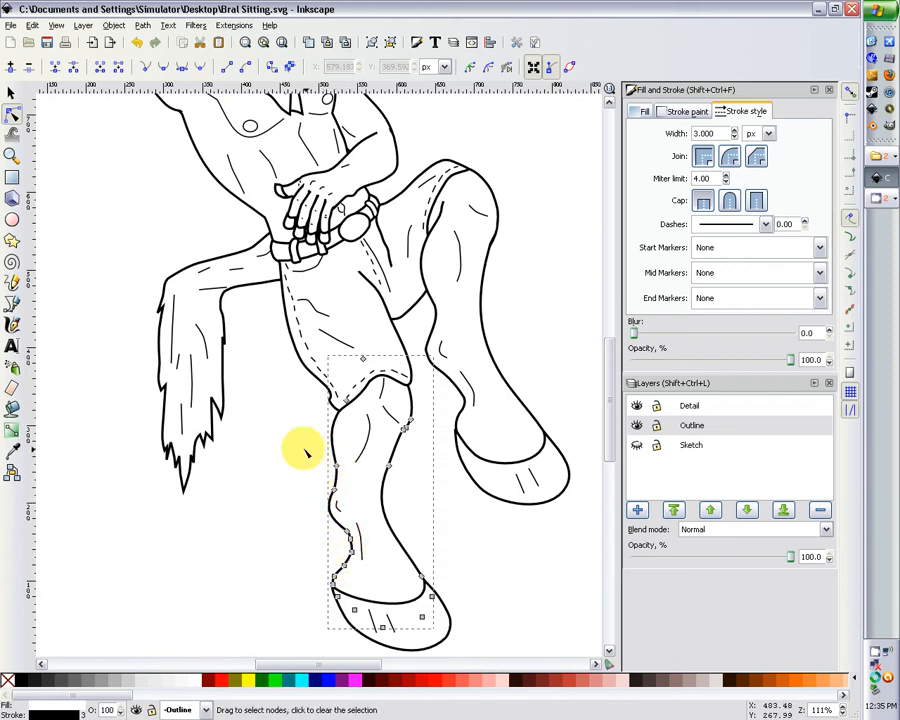
{"action": "left_click_drag", "start_coordinate": [294, 450], "coordinate": [180, 460]}
{"action": "scroll", "coordinate": [340, 420], "scroll_direction": "up", "scroll_amount": 1}
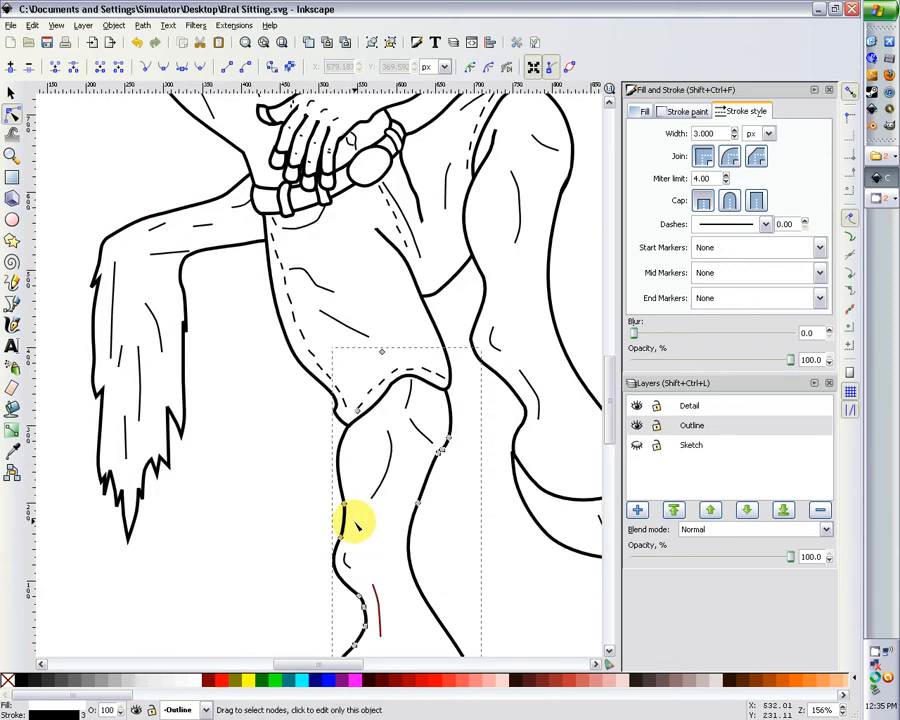
{"action": "scroll", "coordinate": [330, 500], "scroll_direction": "down", "scroll_amount": 2}
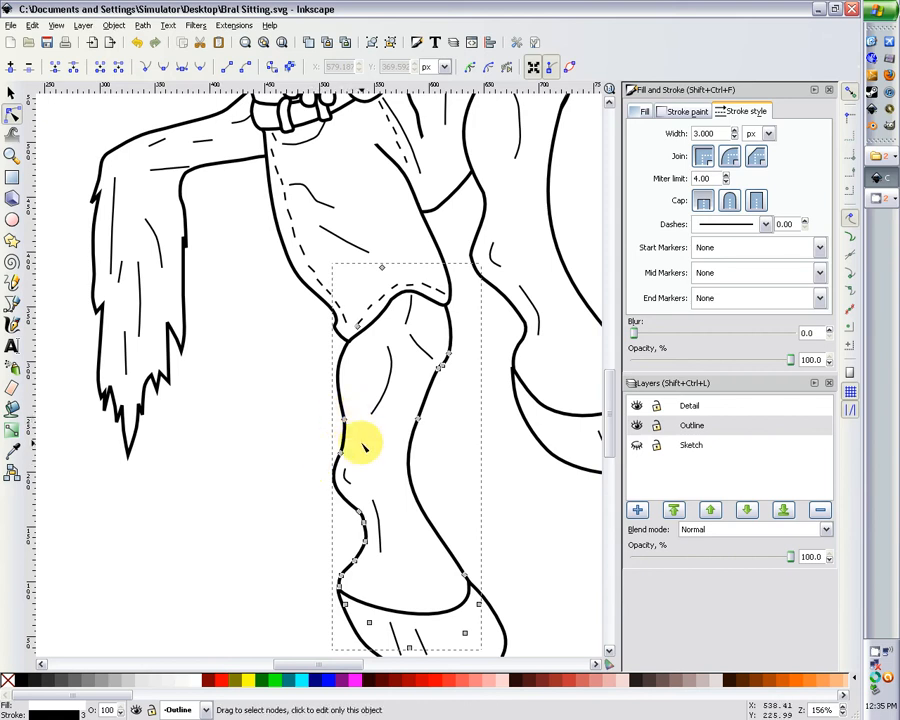
{"action": "scroll", "coordinate": [312, 485], "scroll_direction": "down", "scroll_amount": 2}
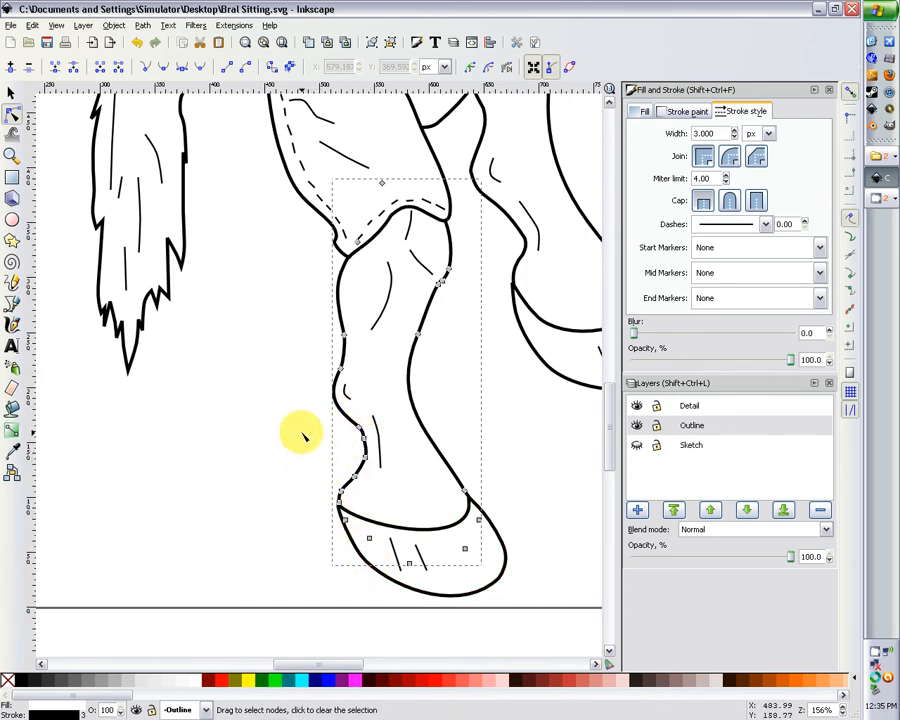
{"action": "left_click_drag", "start_coordinate": [297, 300], "coordinate": [364, 463]}
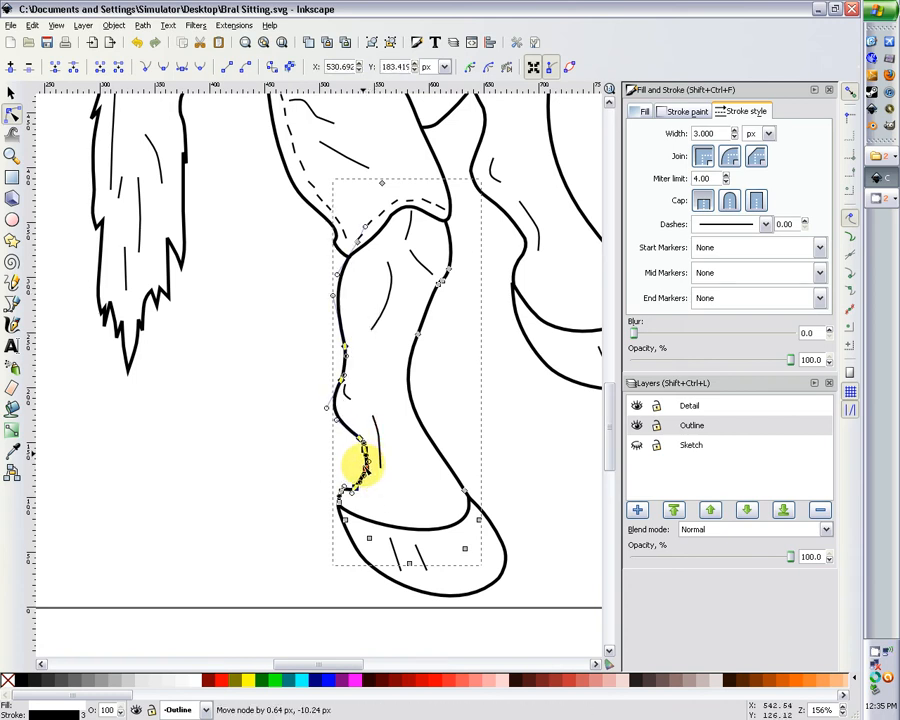
{"action": "left_click", "coordinate": [318, 345]}
- Nudge the small knob curve, the ankle line and the calf line inside the standing leg to suit its outline
{"action": "left_click", "coordinate": [11, 92]}
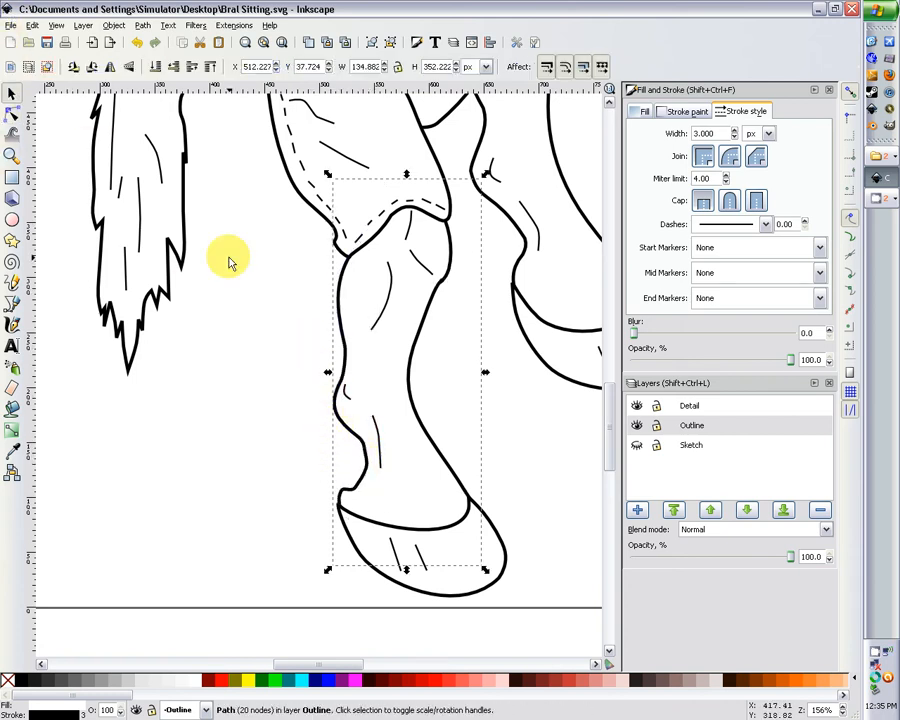
{"action": "left_click", "coordinate": [350, 400]}
{"action": "left_click_drag", "start_coordinate": [348, 410], "coordinate": [347, 404]}
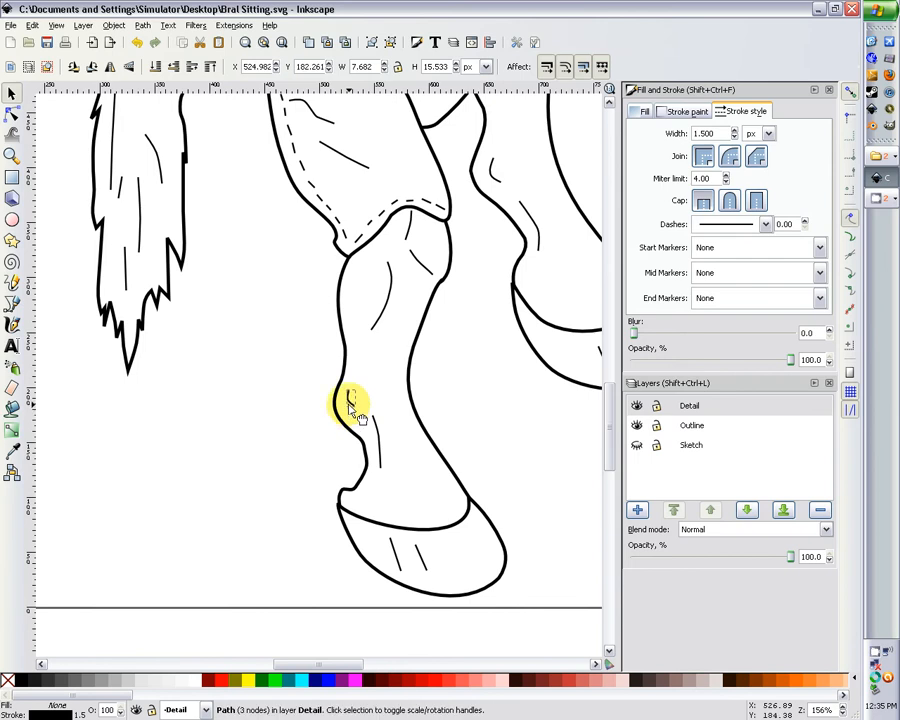
{"action": "left_click", "coordinate": [379, 435]}
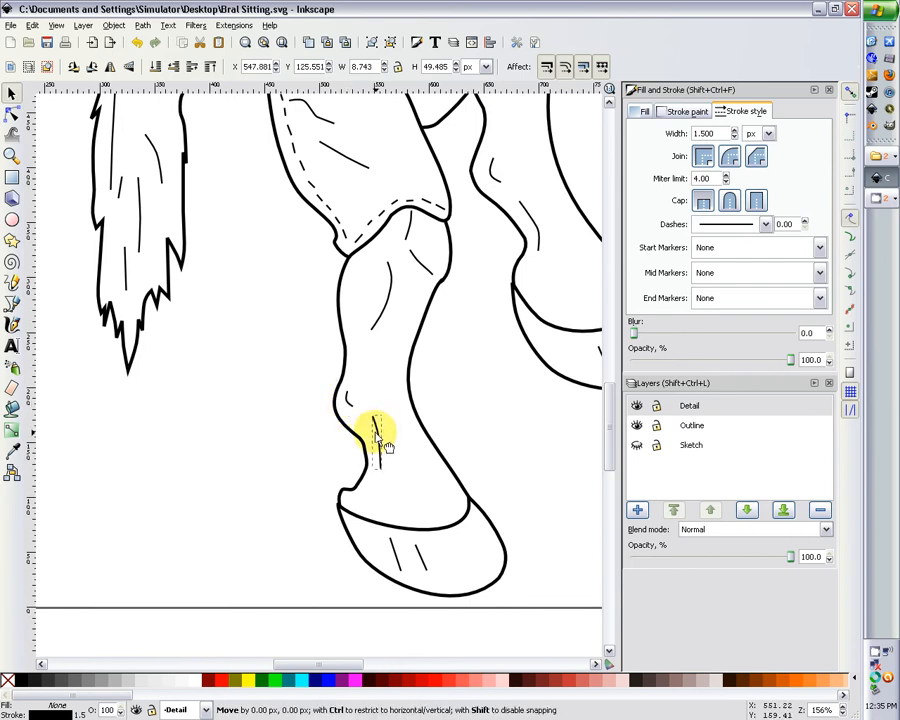
{"action": "left_click", "coordinate": [388, 312]}
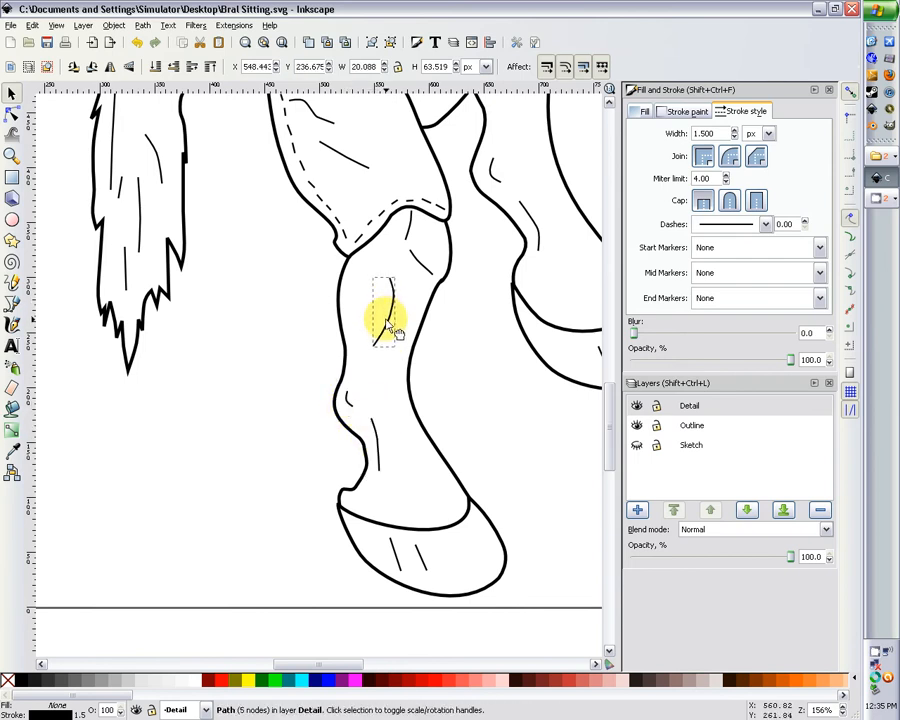
{"action": "left_click_drag", "start_coordinate": [390, 316], "coordinate": [392, 338]}
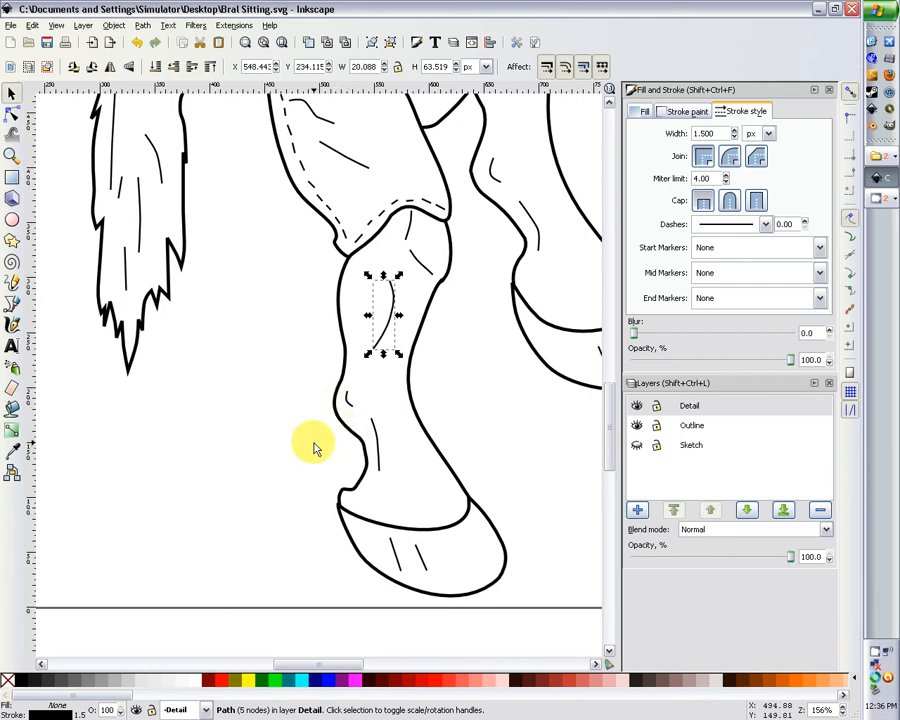
- Pull the two back-edge nodes of the standing leg's hoof outward and down to make its rear curve fuller
{"action": "scroll", "coordinate": [315, 444], "scroll_direction": "down", "scroll_amount": 2}
{"action": "left_click", "coordinate": [368, 479]}
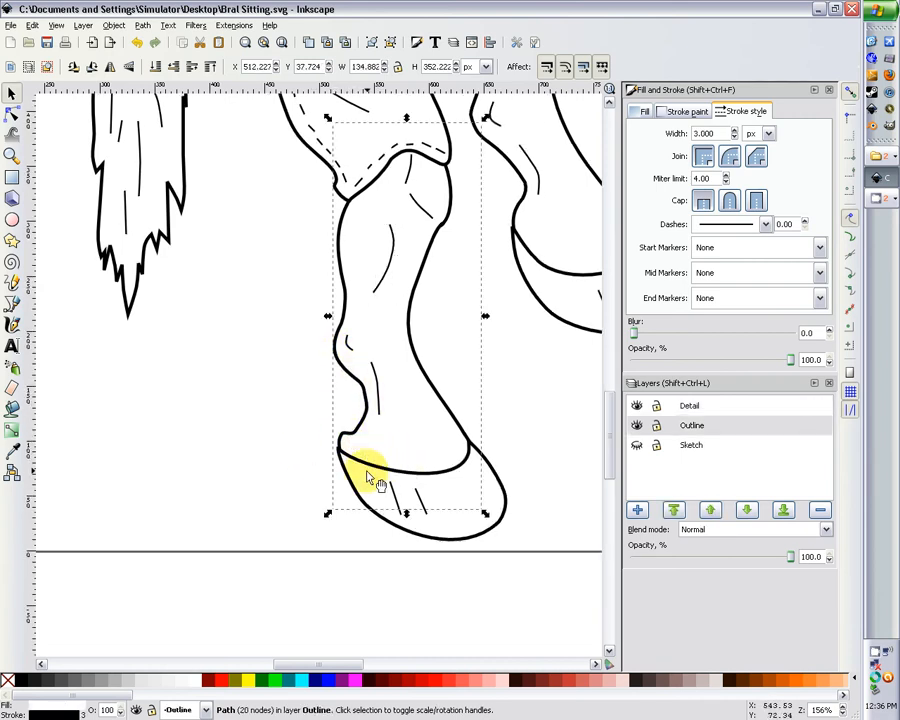
{"action": "left_click", "coordinate": [368, 479]}
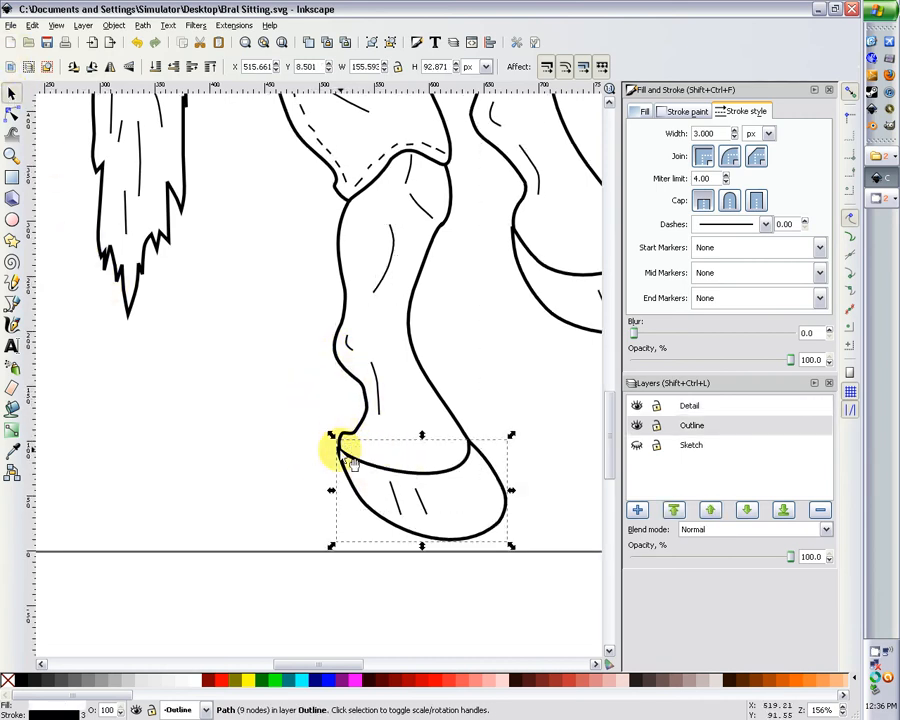
{"action": "left_click", "coordinate": [12, 112]}
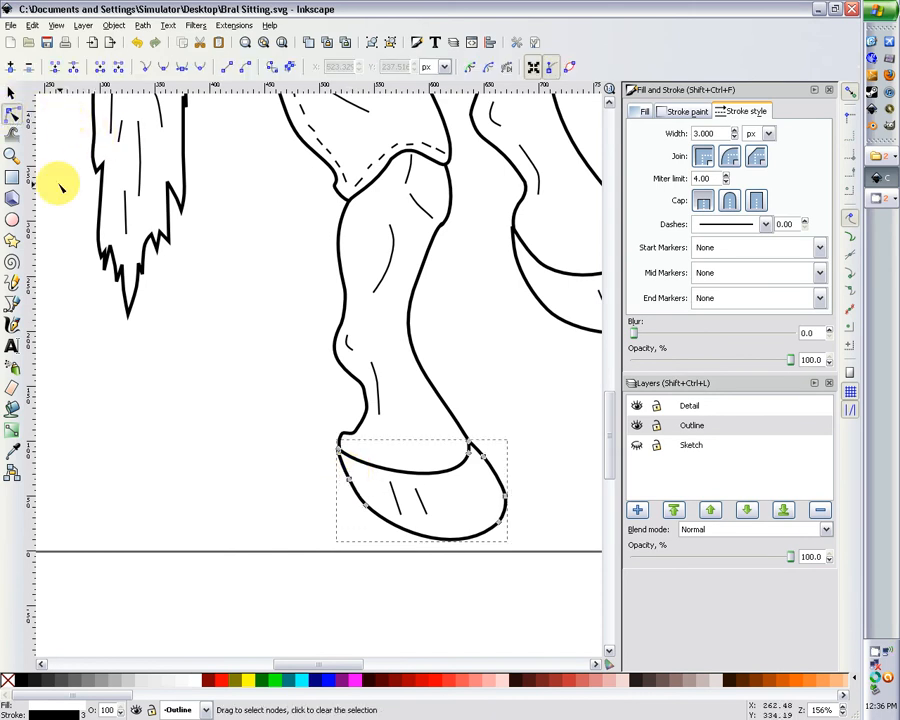
{"action": "left_click", "coordinate": [365, 506]}
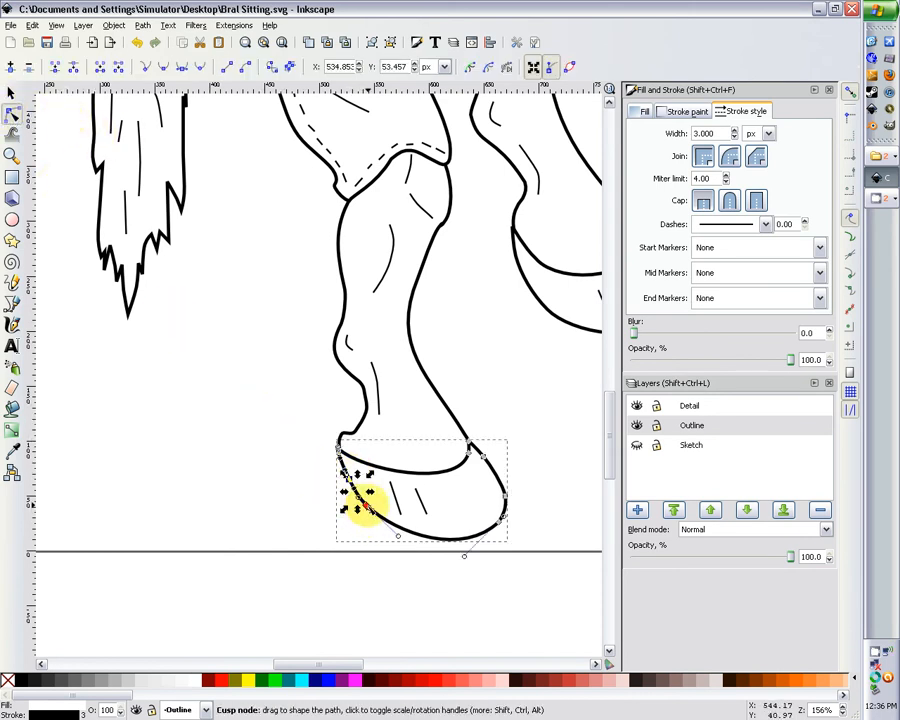
{"action": "left_click_drag", "start_coordinate": [363, 505], "coordinate": [360, 513]}
{"action": "key", "text": "Escape"}
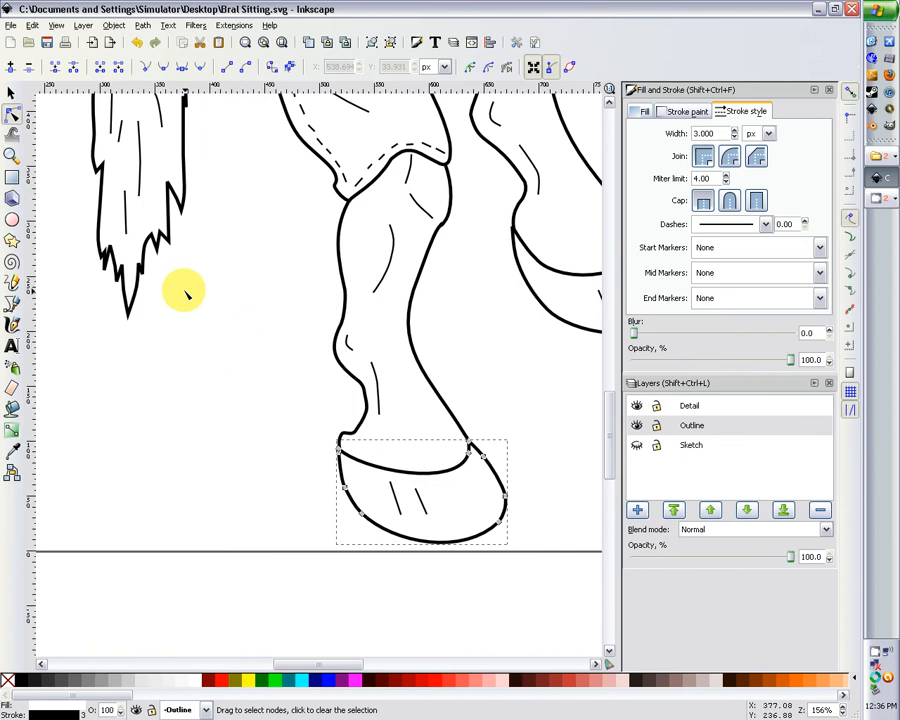
- Edit the standing leg and its hoof together and shift their shared heel nodes slightly inward and down
{"action": "left_click", "coordinate": [15, 97]}
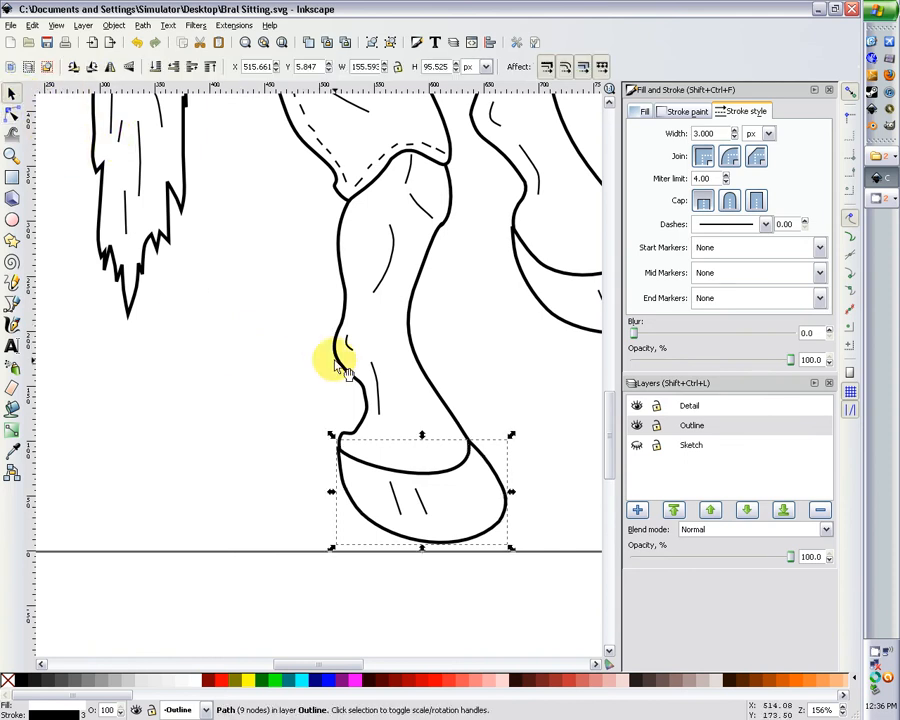
{"action": "left_click", "coordinate": [368, 435], "text": "shift"}
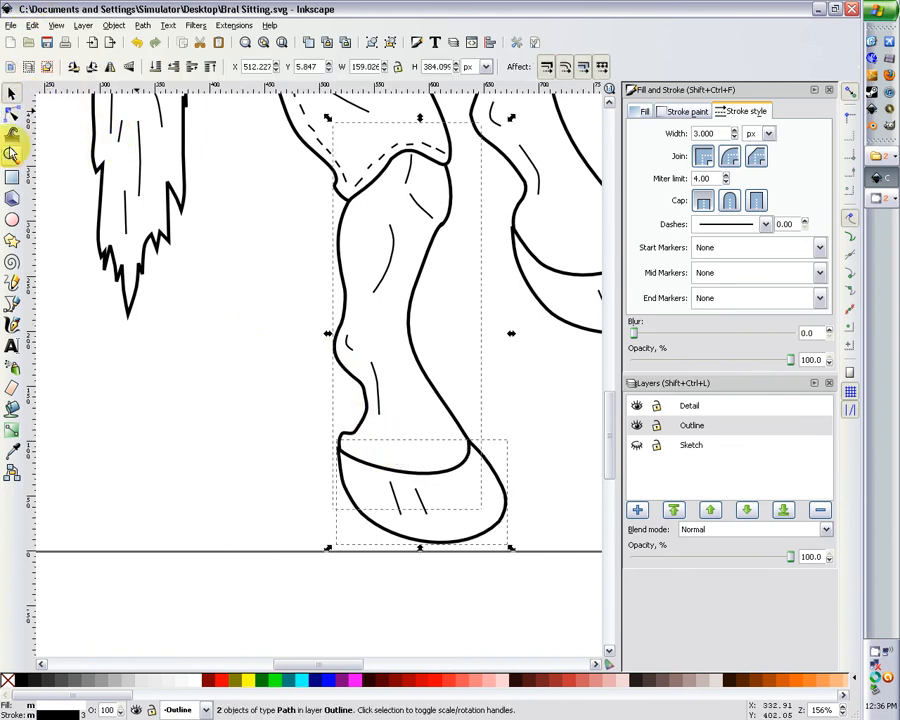
{"action": "left_click", "coordinate": [12, 118]}
{"action": "left_click_drag", "start_coordinate": [270, 386], "coordinate": [360, 515]}
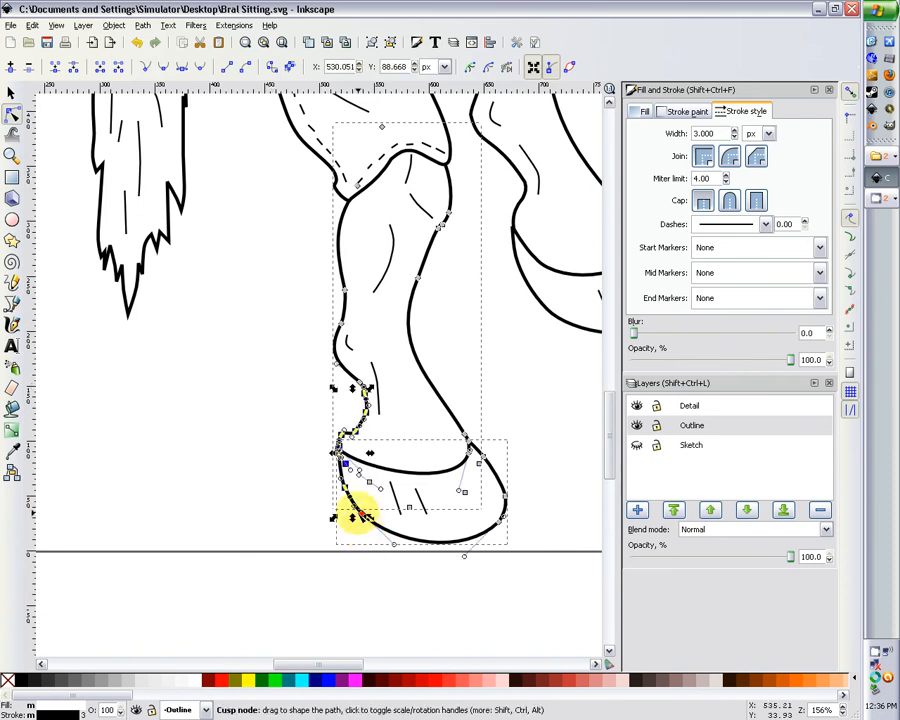
{"action": "left_click_drag", "start_coordinate": [342, 465], "coordinate": [348, 467]}
{"action": "left_click", "coordinate": [324, 430]}
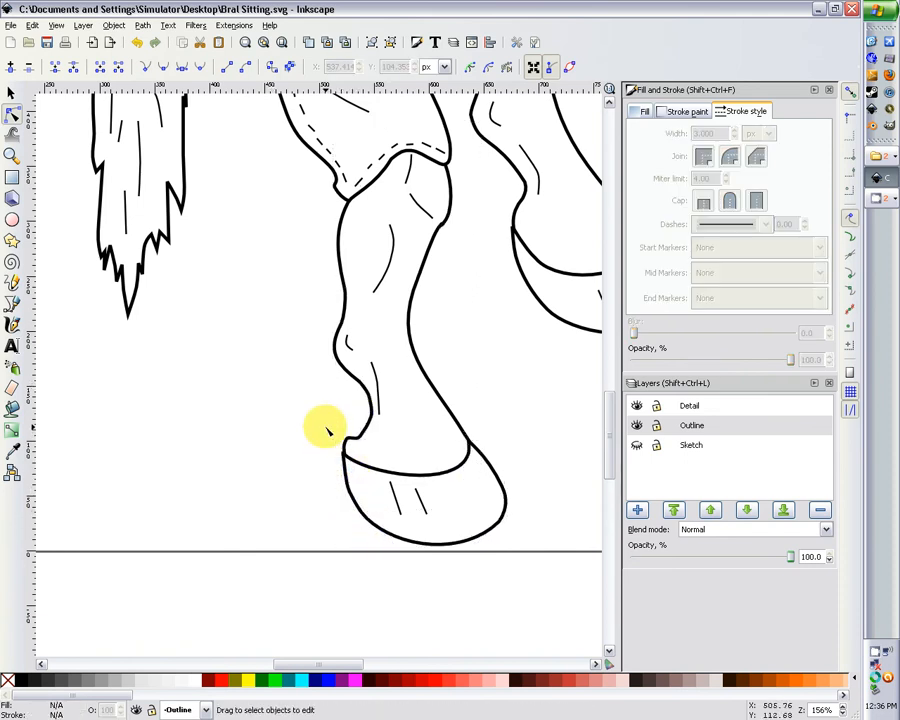
- Delete the two outline nodes forming the bump above the standing leg's heel so the leg runs straight into the hoof
{"action": "scroll", "coordinate": [326, 422], "scroll_direction": "down", "scroll_amount": 4}
{"action": "scroll", "coordinate": [196, 302], "scroll_direction": "up", "scroll_amount": 3}
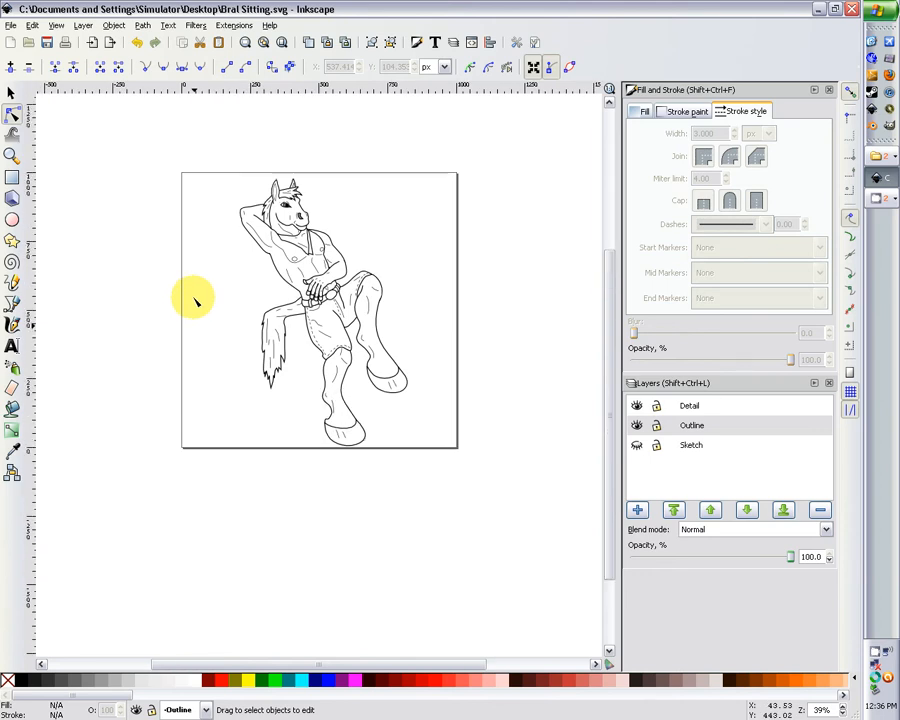
{"action": "scroll", "coordinate": [196, 302], "scroll_direction": "down", "scroll_amount": 3}
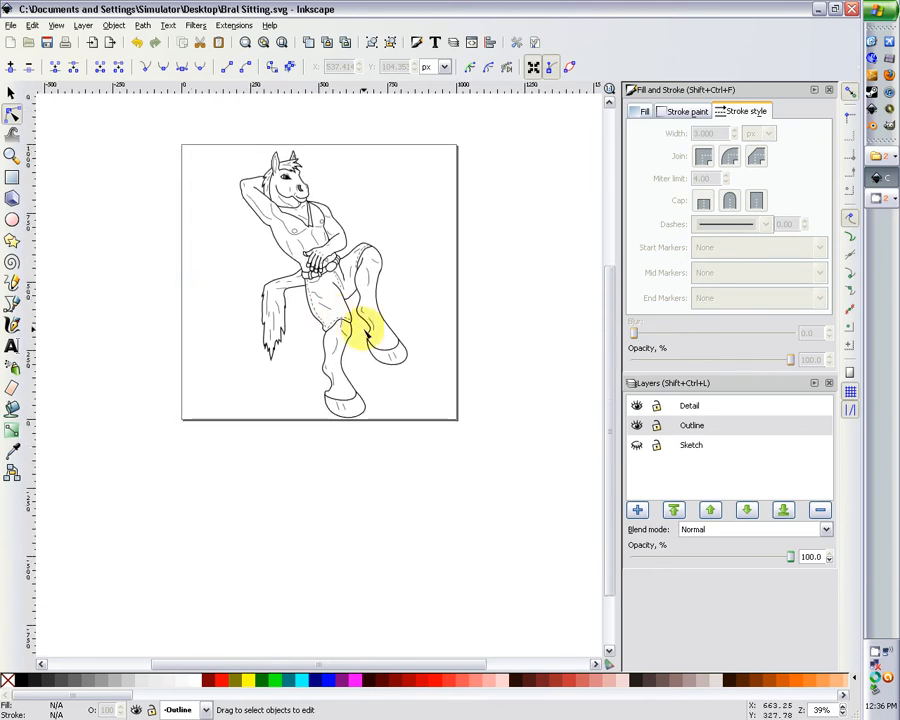
{"action": "scroll", "coordinate": [350, 360], "scroll_direction": "up", "scroll_amount": 5}
{"action": "left_click", "coordinate": [353, 465]}
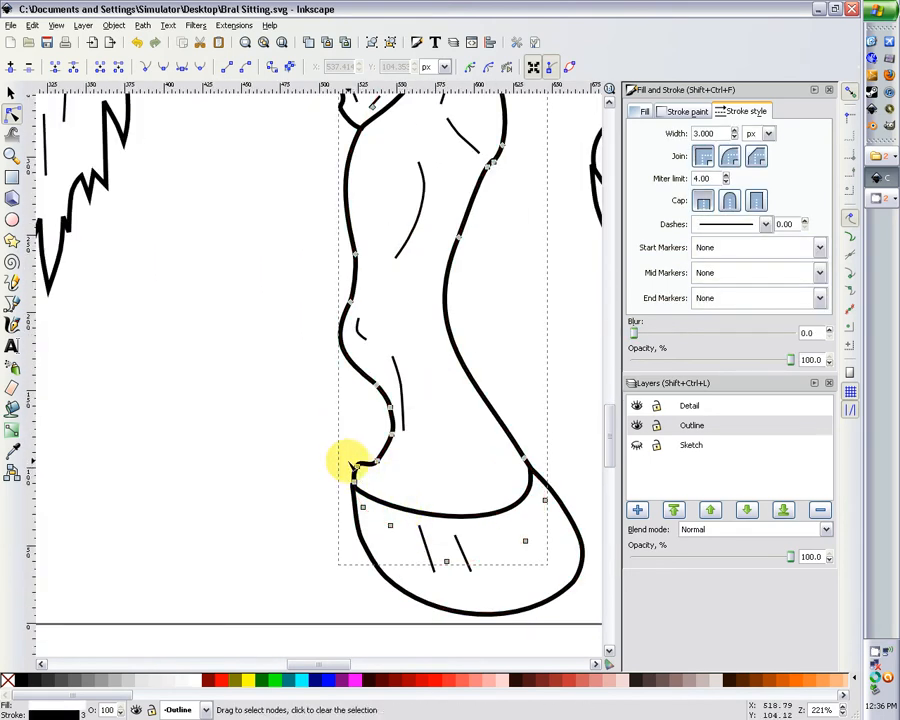
{"action": "left_click", "coordinate": [358, 490]}
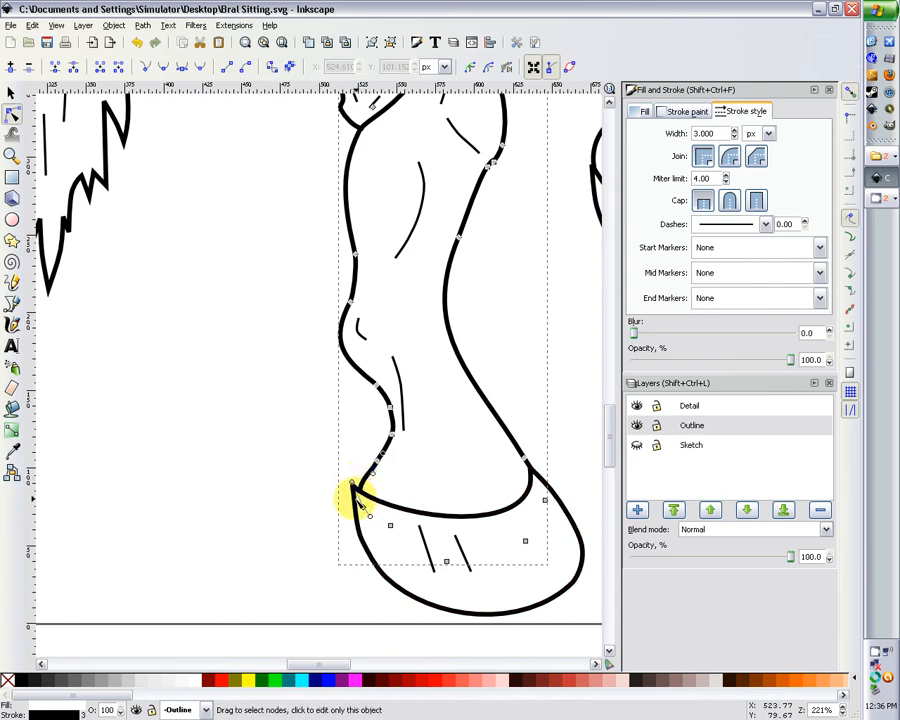
- Align the heel corners of the standing leg and hoof and move the hoof's upper back-edge node slightly inward
{"action": "left_click", "coordinate": [353, 486]}
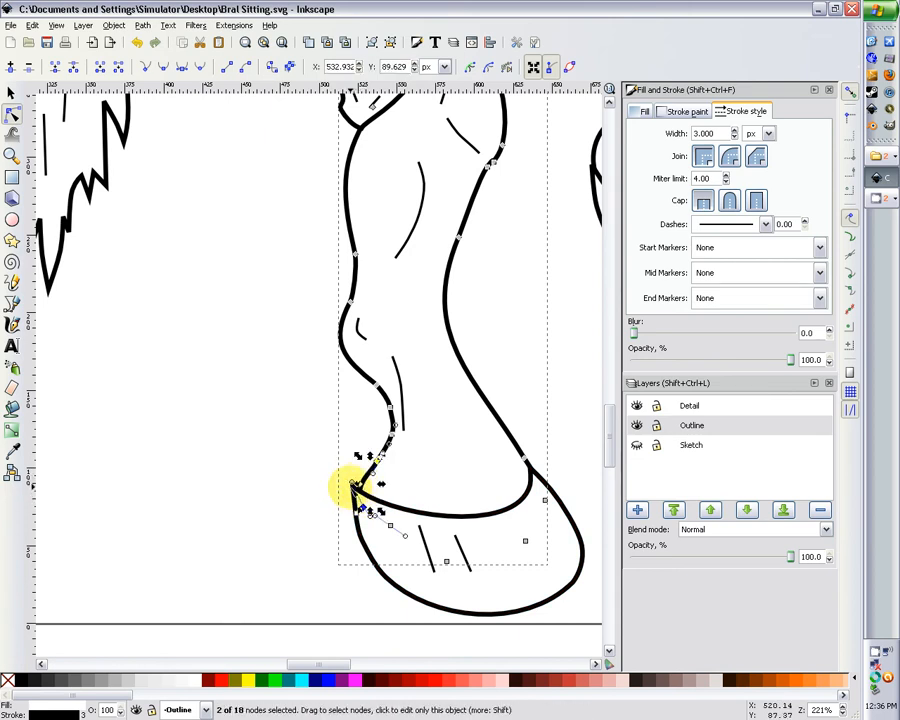
{"action": "left_click", "coordinate": [358, 538]}
{"action": "left_click_drag", "start_coordinate": [361, 540], "coordinate": [367, 547]}
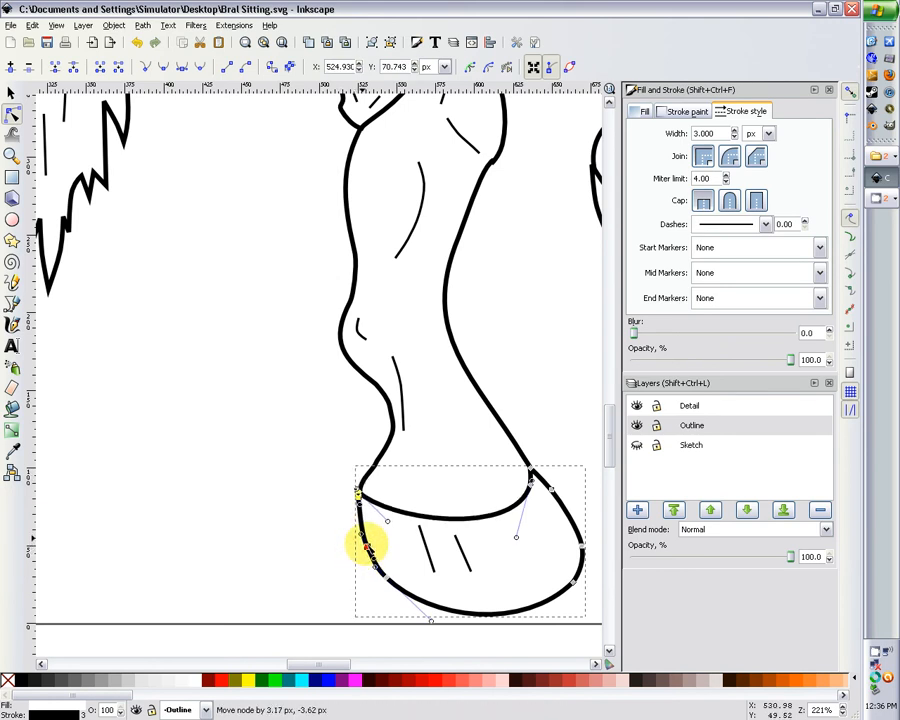
{"action": "left_click", "coordinate": [333, 489]}
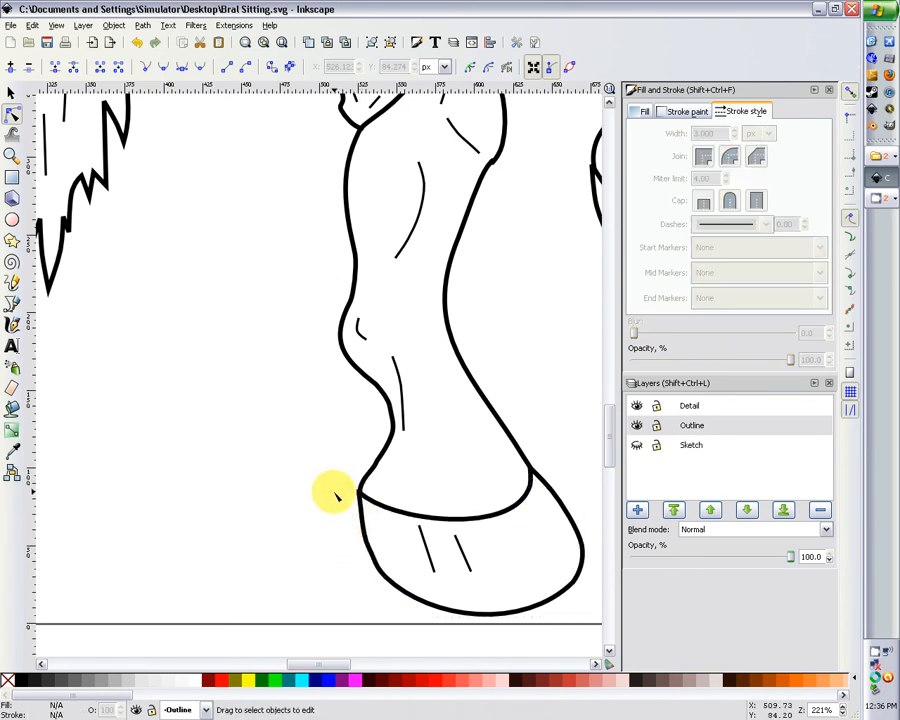
- Delete the extra node on the standing hoof's back edge and reshape the remaining segment into a smooth curve
{"action": "left_click", "coordinate": [360, 522]}
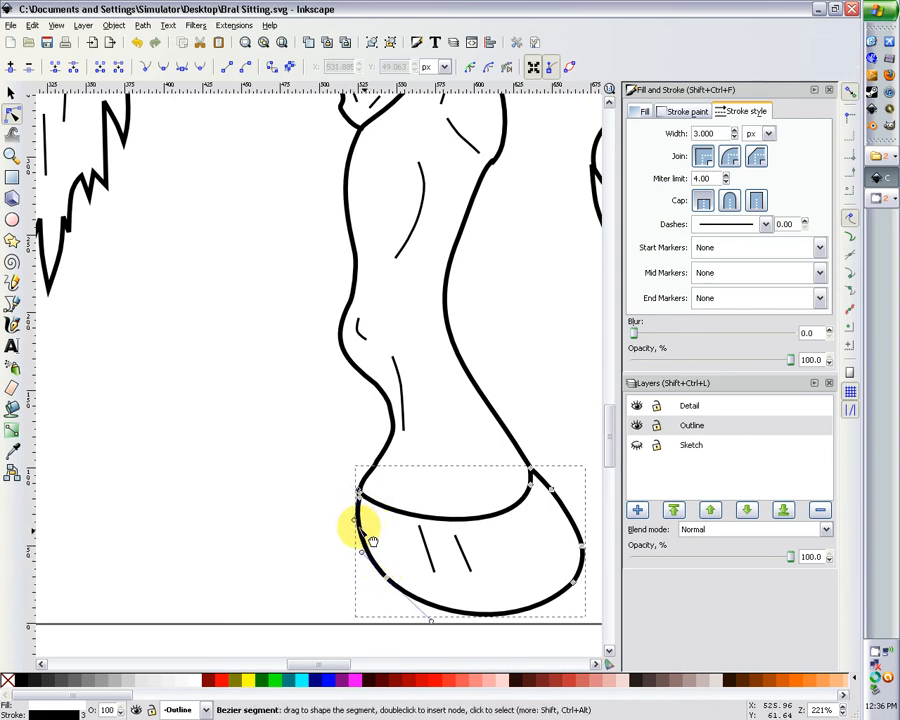
{"action": "left_click", "coordinate": [338, 492]}
{"action": "key", "text": "minus"}
{"action": "key", "text": "minus"}
{"action": "key", "text": "minus"}
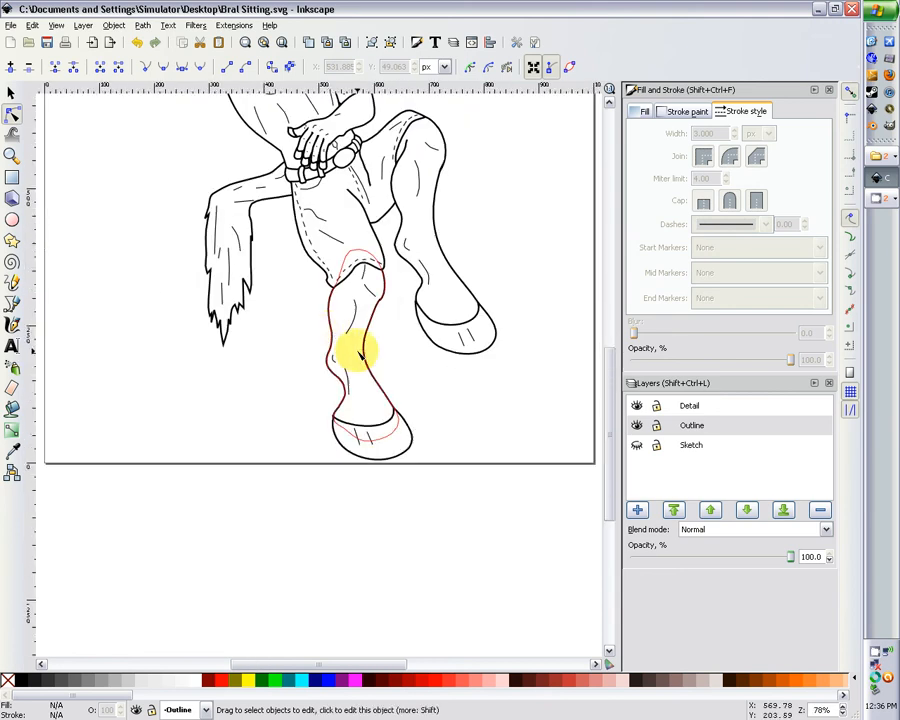
{"action": "key", "text": "minus"}
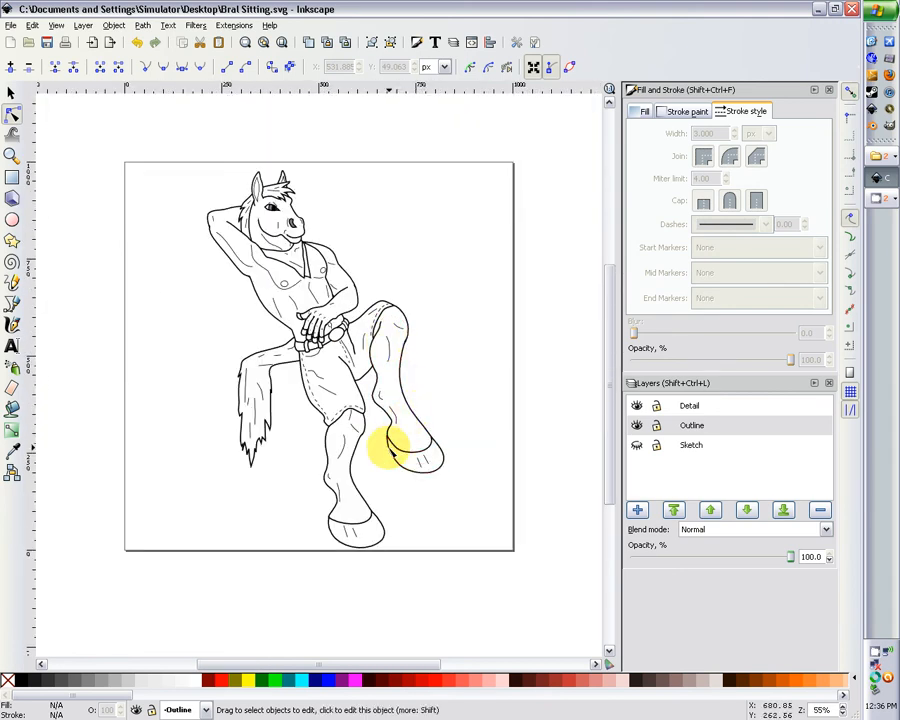
{"action": "key", "text": "plus"}
{"action": "key", "text": "plus"}
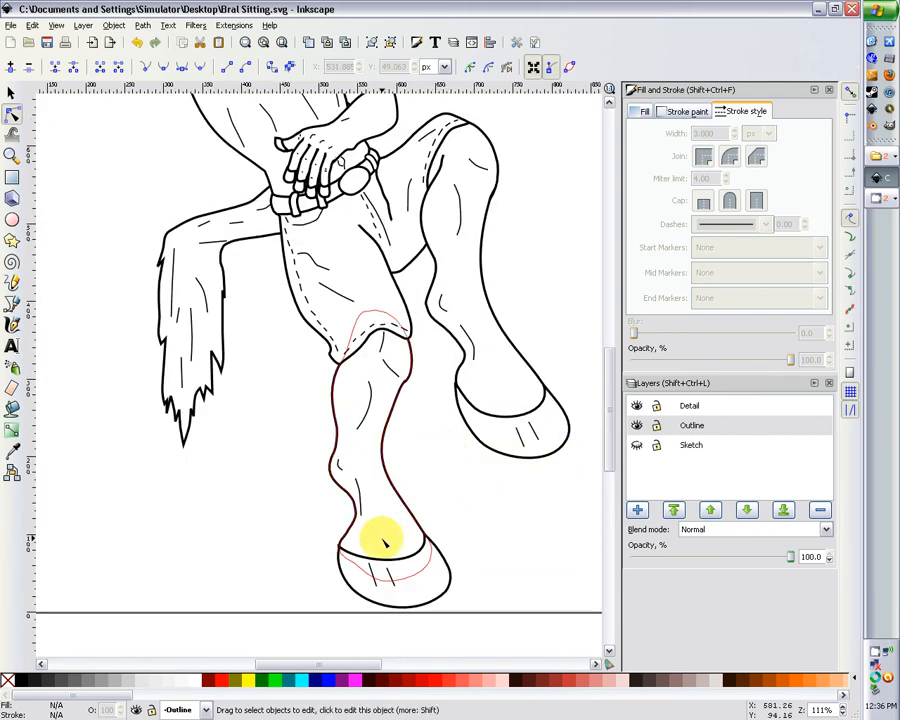
{"action": "left_click", "coordinate": [350, 582]}
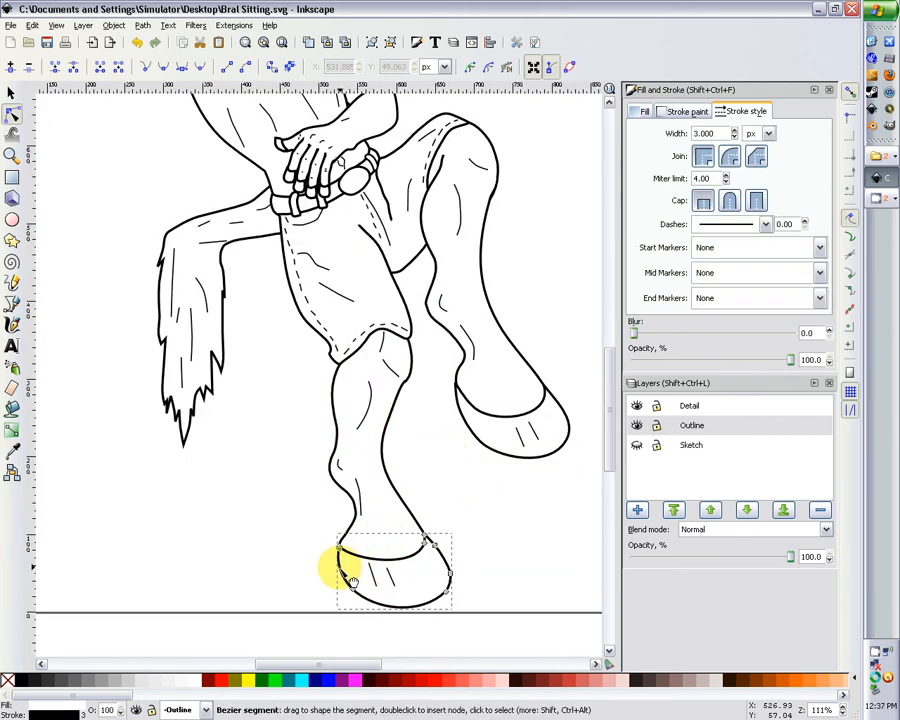
{"action": "left_click", "coordinate": [313, 552]}
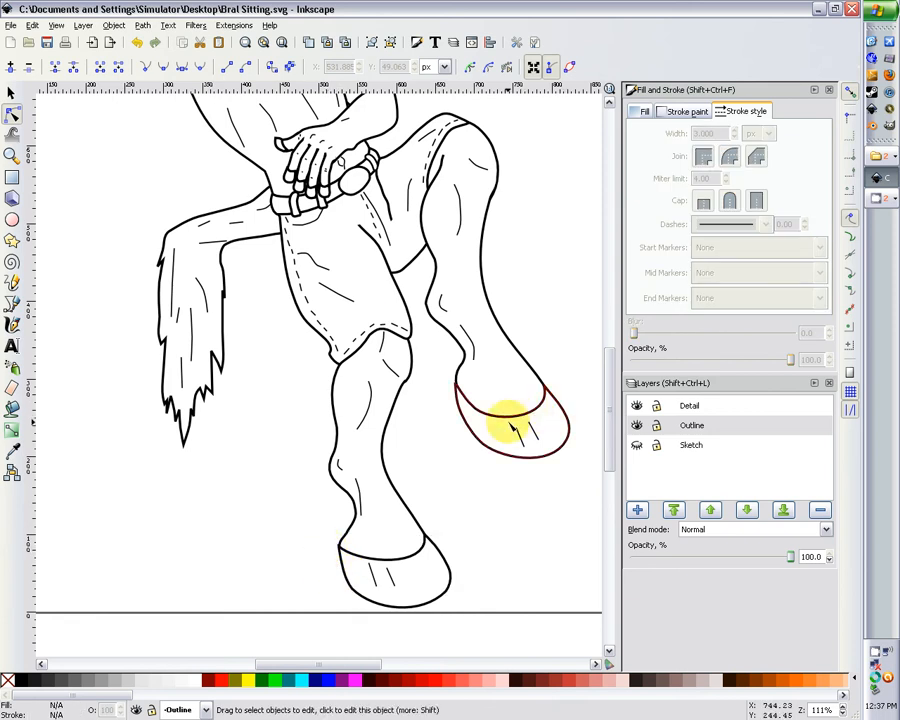
- Move the raised hoof's heel corner node down and slightly inward, and shift the neighbouring upper-edge node up and slightly inward
{"action": "left_click", "coordinate": [465, 400]}
{"action": "left_click", "coordinate": [457, 380]}
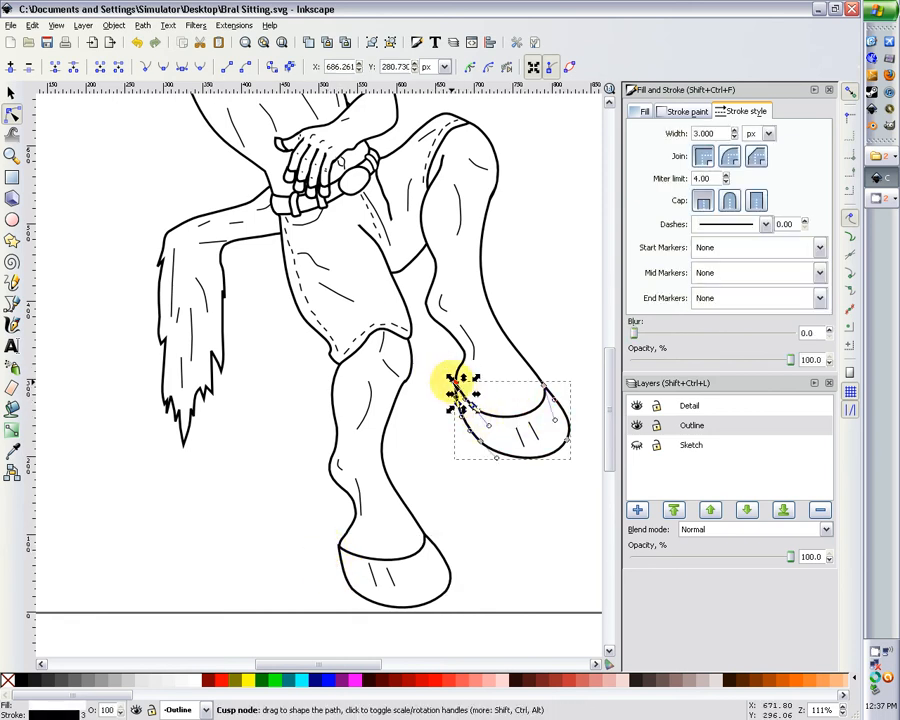
{"action": "left_click_drag", "start_coordinate": [453, 383], "coordinate": [458, 390]}
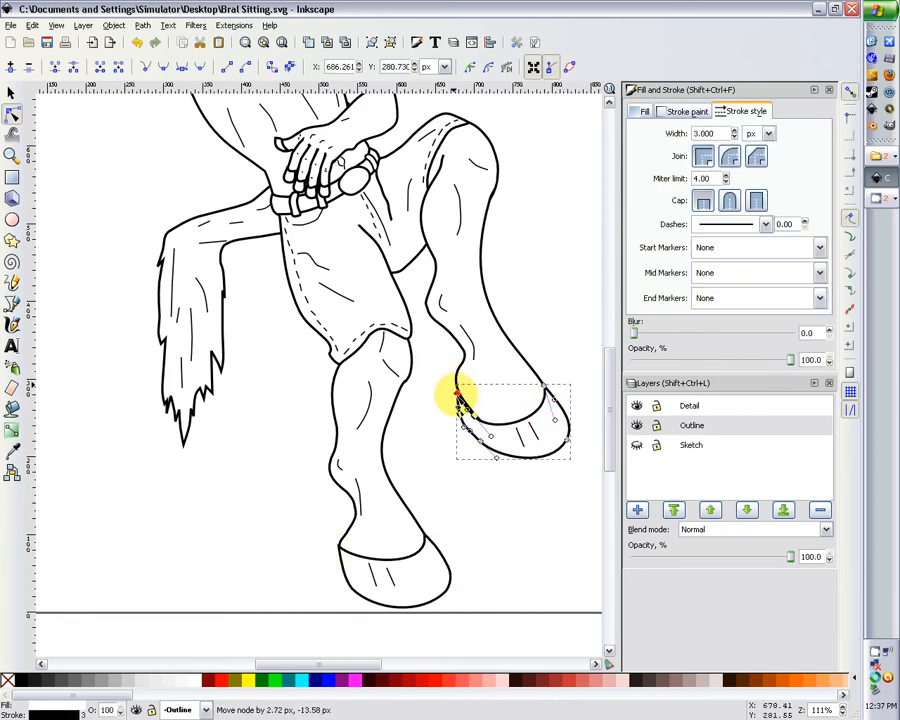
{"action": "left_click", "coordinate": [484, 440]}
{"action": "left_click", "coordinate": [494, 423]}
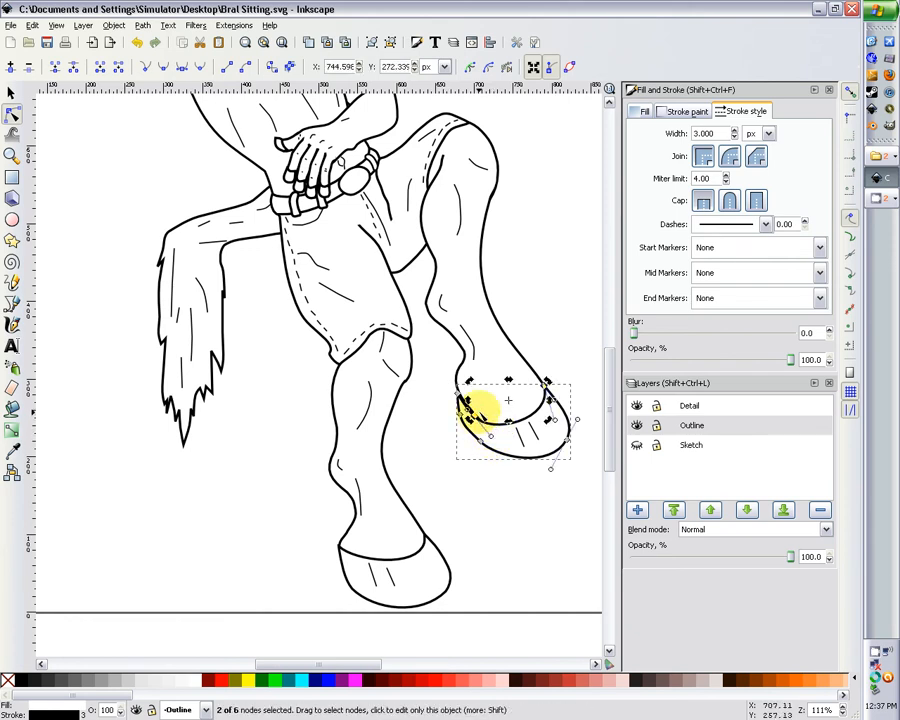
{"action": "left_click", "coordinate": [548, 321]}
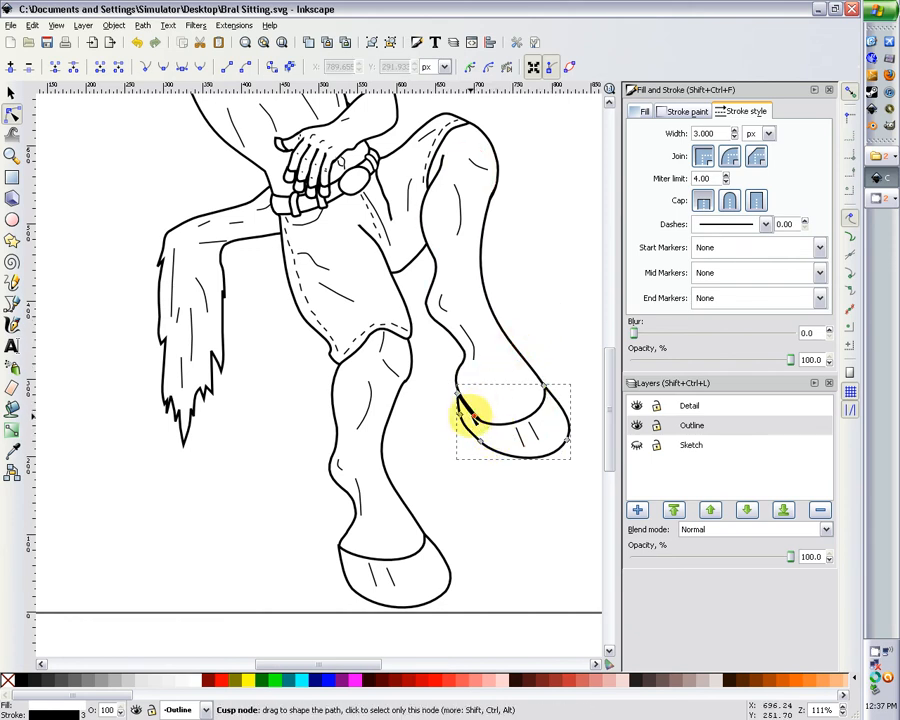
{"action": "left_click_drag", "start_coordinate": [468, 414], "coordinate": [478, 398]}
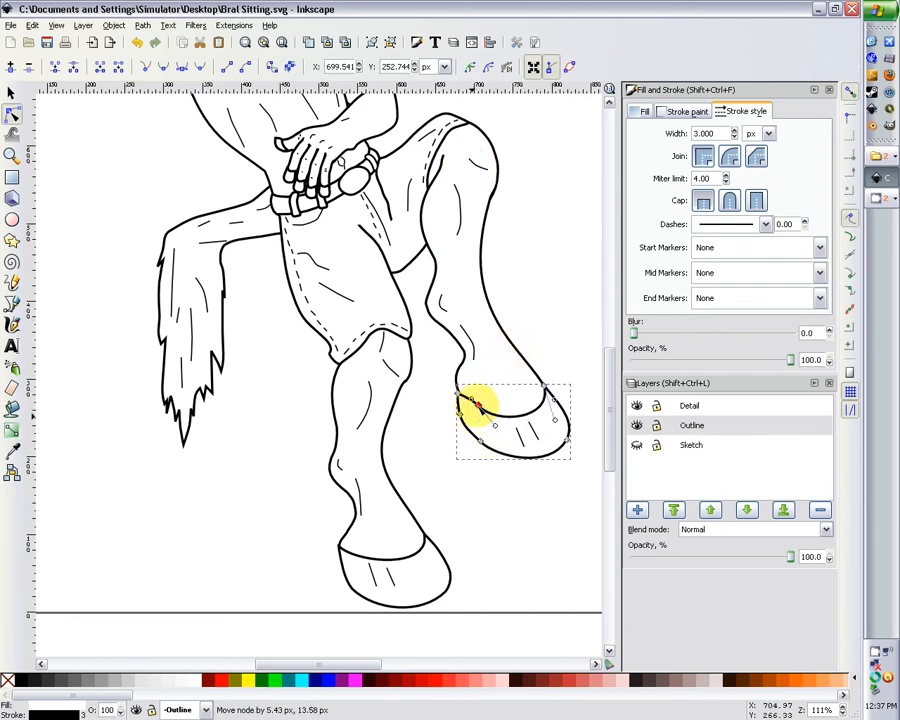
{"action": "left_click", "coordinate": [540, 340]}
- Straighten the raised leg's back outline above the hoof by moving its lower ankle node and the node hidden behind the hoof further down
{"action": "scroll", "coordinate": [545, 340], "scroll_direction": "up", "scroll_amount": 5}
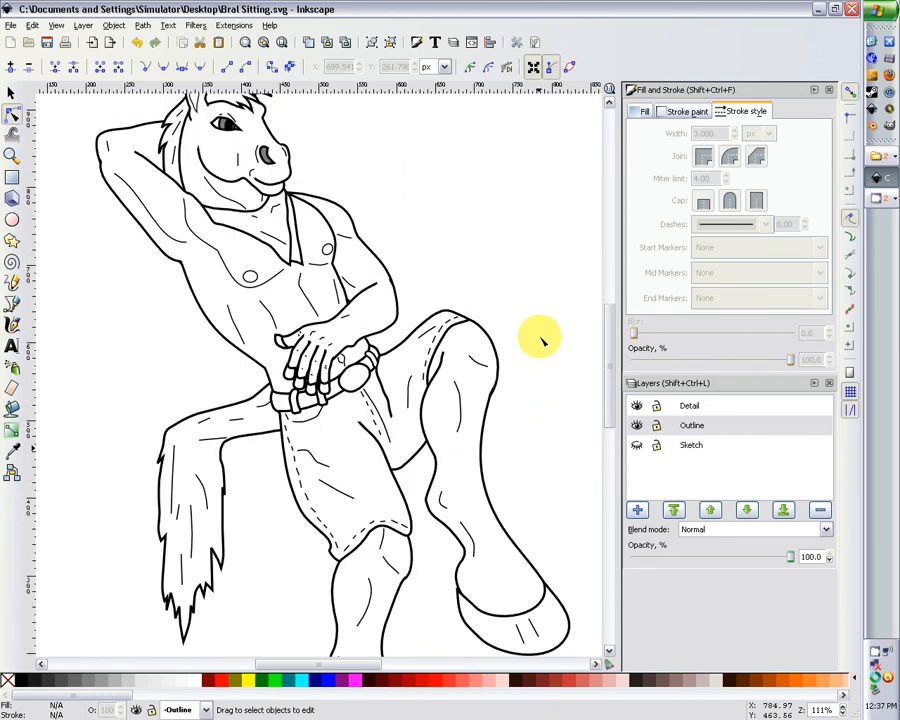
{"action": "key", "text": "minus"}
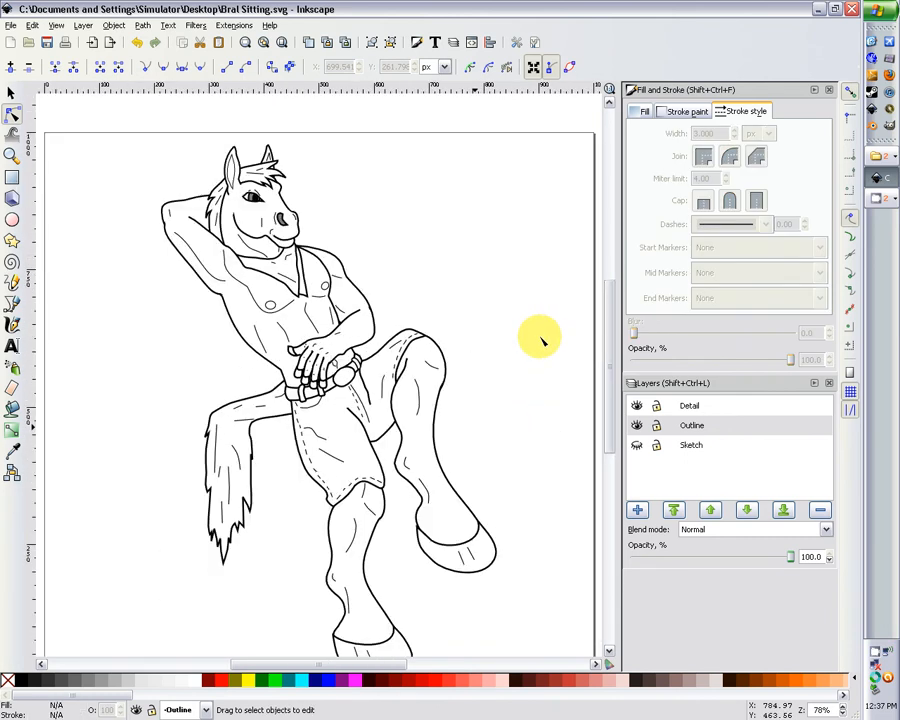
{"action": "scroll", "coordinate": [539, 338], "scroll_direction": "down", "scroll_amount": 1}
{"action": "scroll", "coordinate": [497, 357], "scroll_direction": "down", "scroll_amount": 2}
{"action": "scroll", "coordinate": [497, 357], "scroll_direction": "up", "scroll_amount": 2}
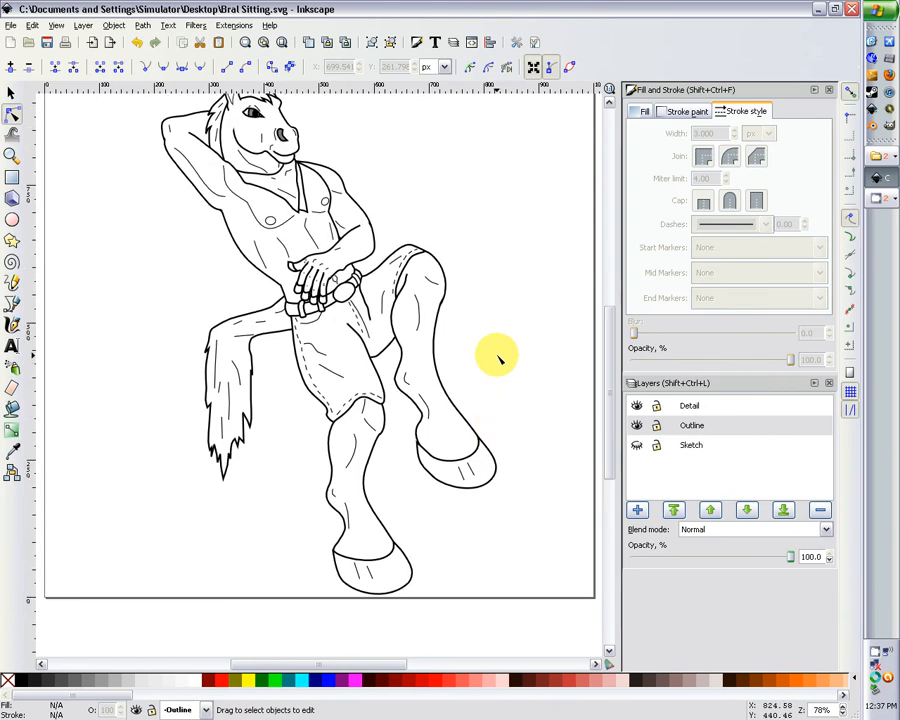
{"action": "key", "text": "plus"}
{"action": "key", "text": "plus"}
{"action": "scroll", "coordinate": [496, 396], "scroll_direction": "down", "scroll_amount": 5}
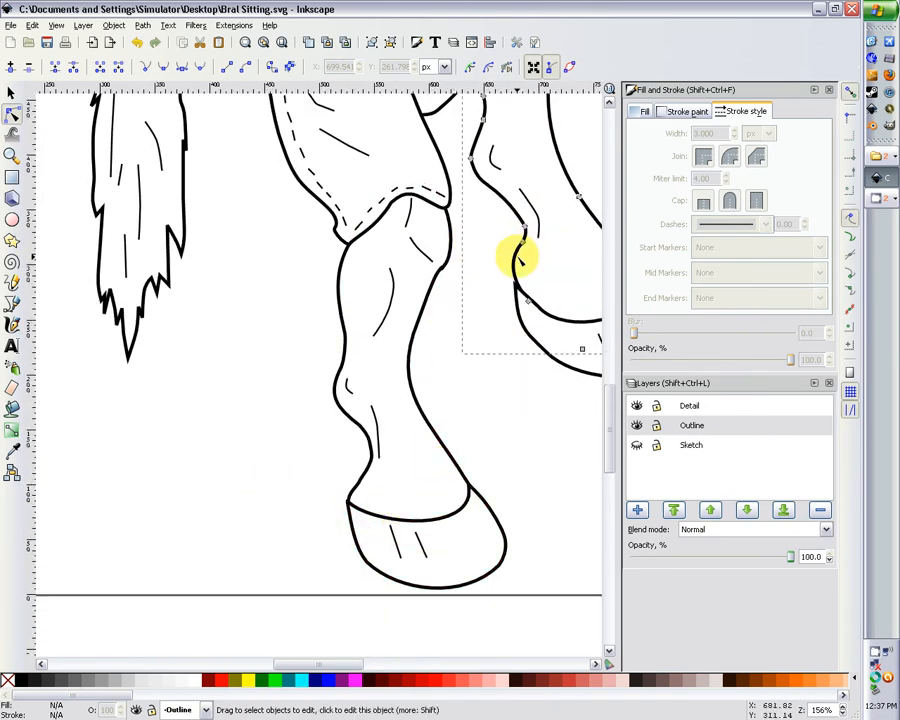
{"action": "left_click", "coordinate": [518, 260]}
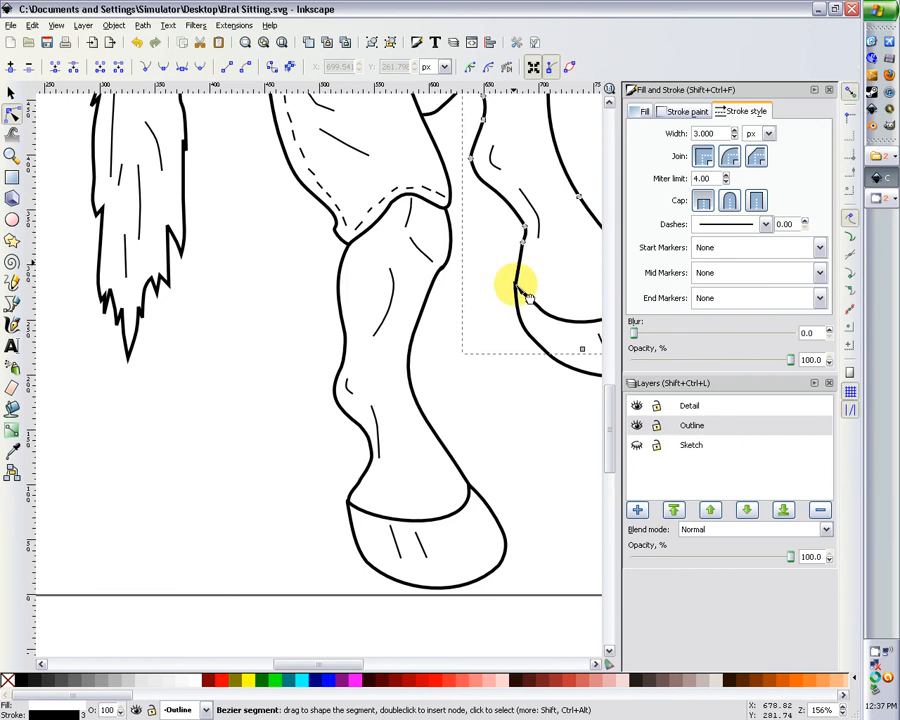
{"action": "left_click_drag", "start_coordinate": [522, 240], "coordinate": [519, 257]}
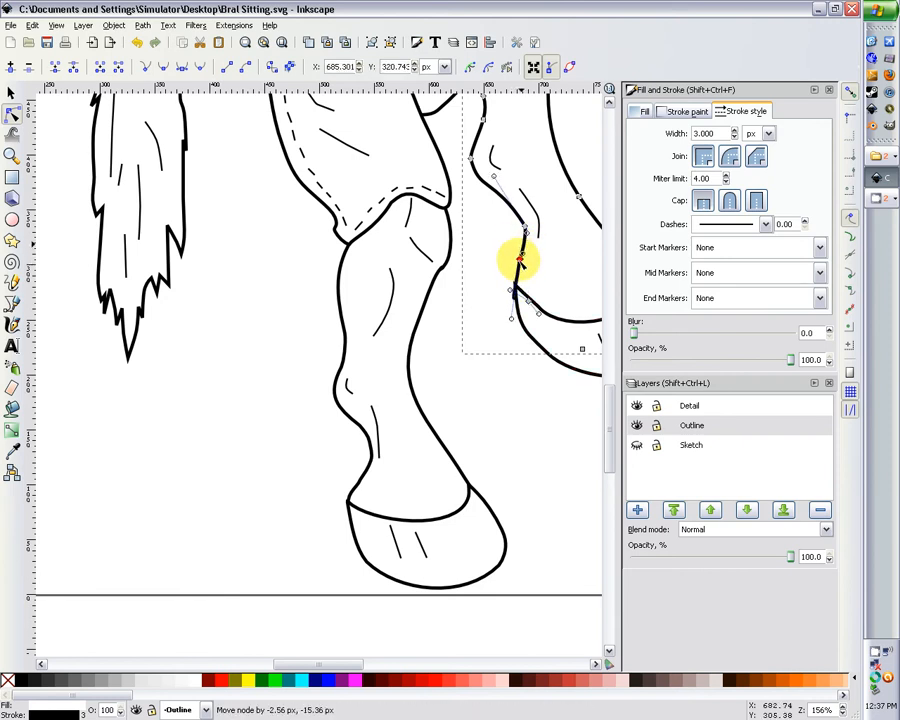
{"action": "left_click", "coordinate": [527, 300]}
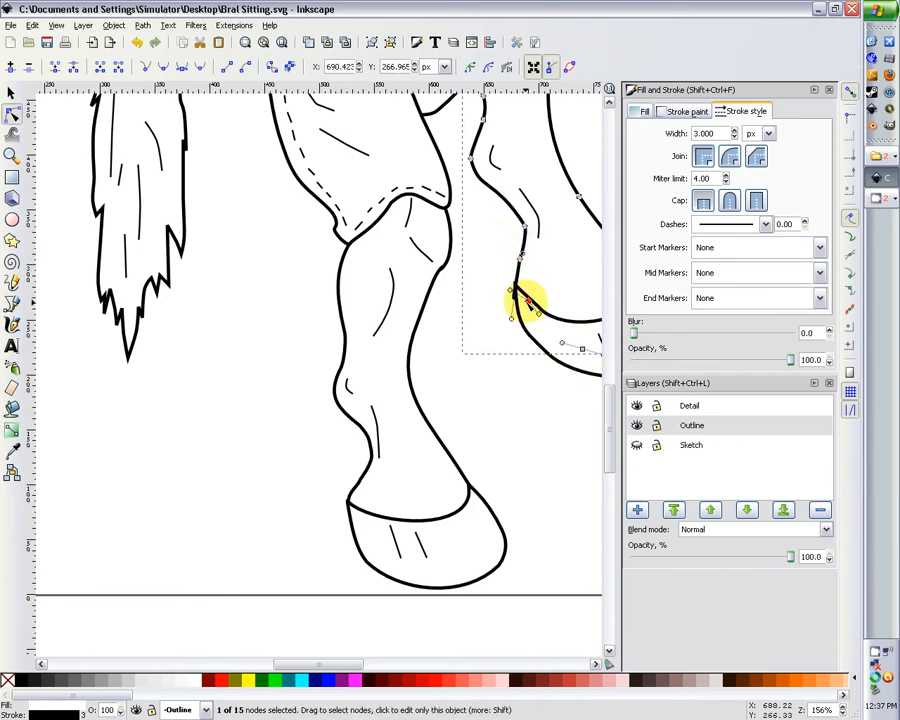
{"action": "left_click_drag", "start_coordinate": [527, 300], "coordinate": [535, 313]}
{"action": "left_click", "coordinate": [446, 280]}
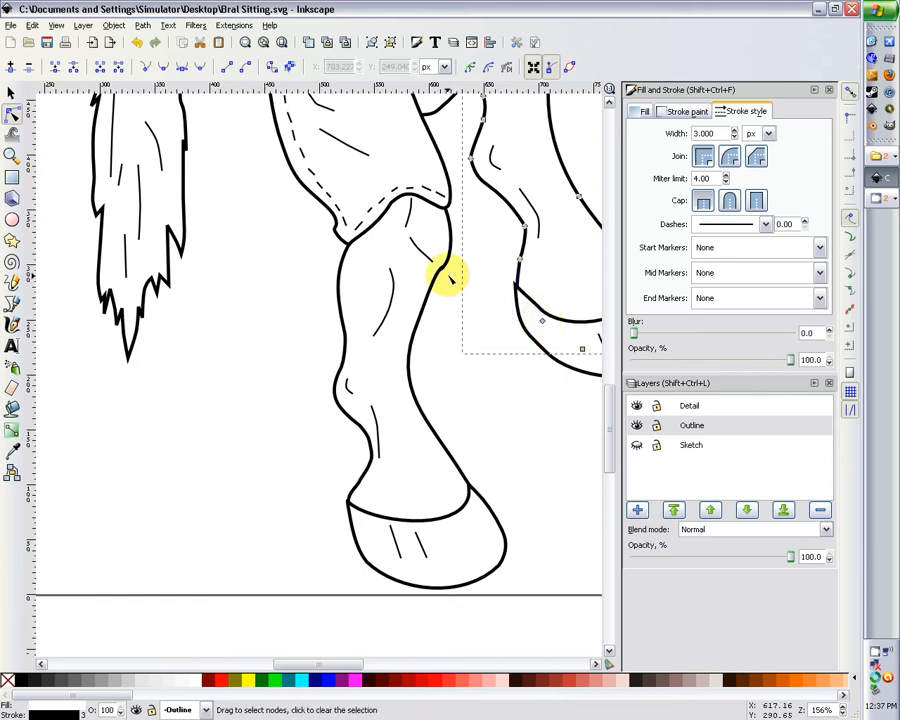
{"action": "left_click", "coordinate": [505, 295]}
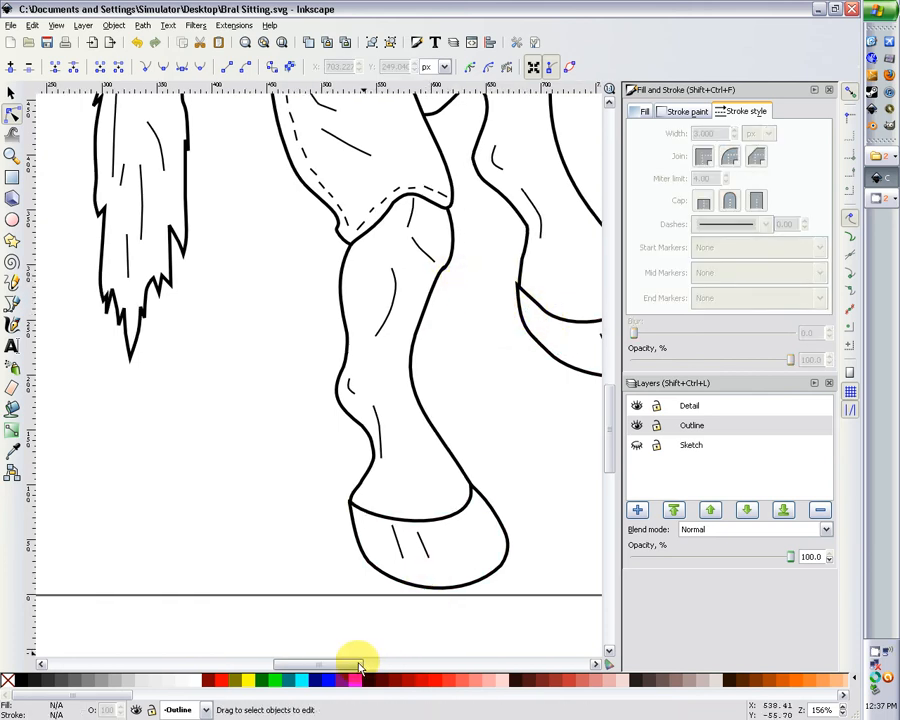
- Delete the extra node just above the raised leg's heel and move the remaining ankle node slightly down and inward
{"action": "left_click_drag", "start_coordinate": [352, 653], "coordinate": [382, 653]}
{"action": "scroll", "coordinate": [330, 405], "scroll_direction": "up", "scroll_amount": 1}
{"action": "scroll", "coordinate": [330, 405], "scroll_direction": "up", "scroll_amount": 2}
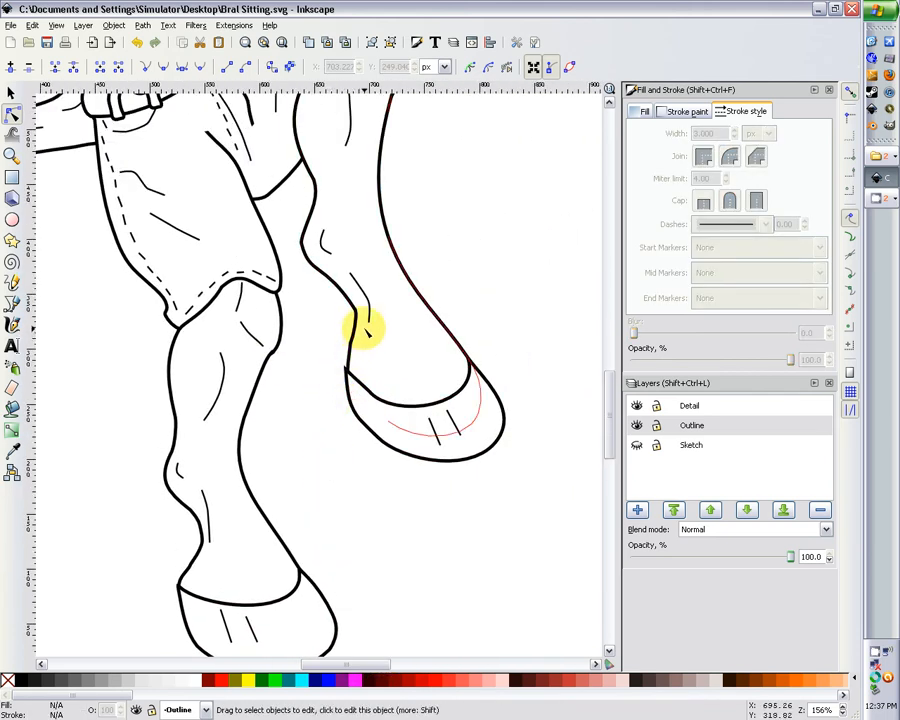
{"action": "left_click", "coordinate": [356, 336]}
{"action": "left_click", "coordinate": [350, 330]}
{"action": "left_click", "coordinate": [337, 341]}
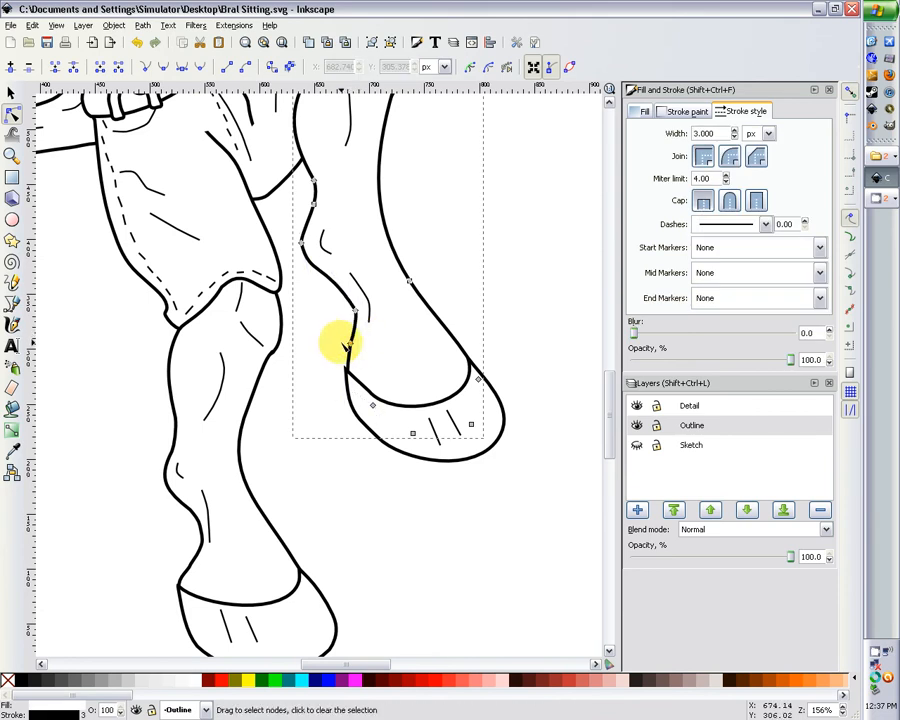
{"action": "left_click", "coordinate": [351, 341]}
{"action": "left_click_drag", "start_coordinate": [351, 341], "coordinate": [360, 364]}
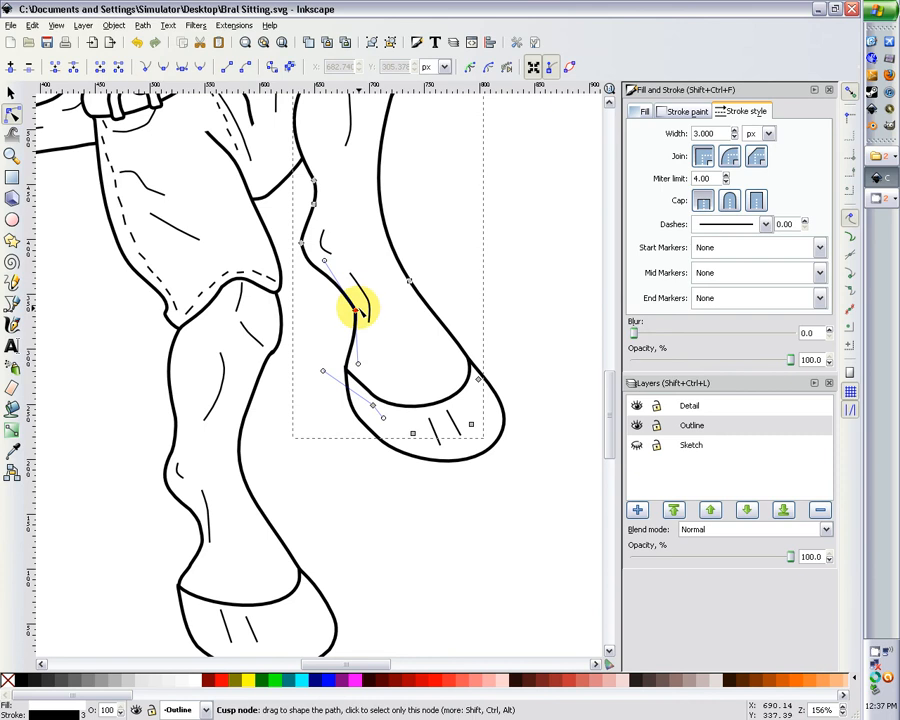
{"action": "left_click_drag", "start_coordinate": [354, 308], "coordinate": [358, 320]}
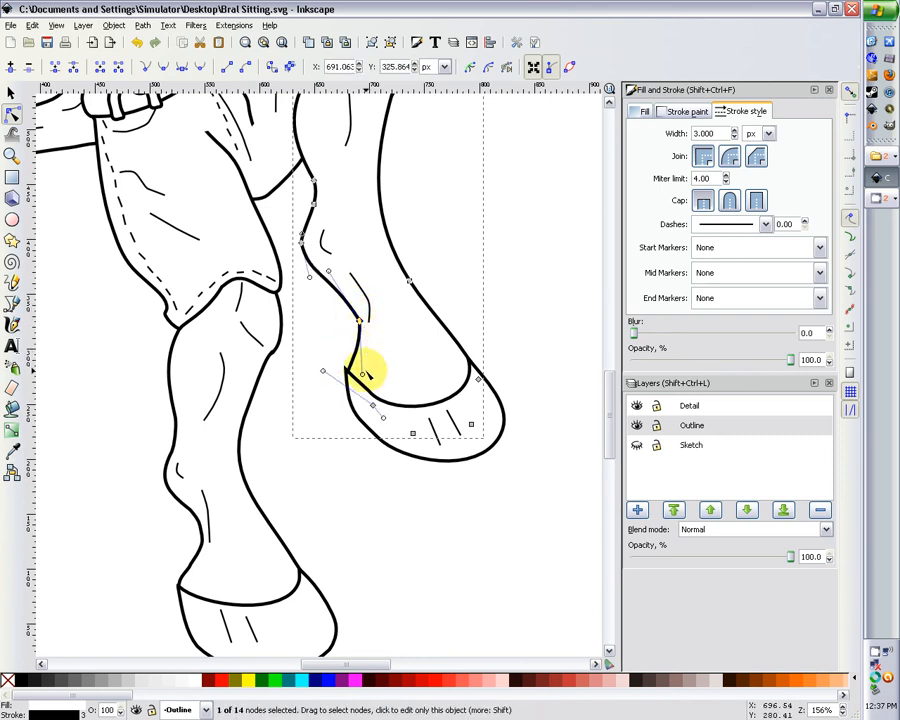
{"action": "left_click_drag", "start_coordinate": [358, 363], "coordinate": [358, 363]}
{"action": "left_click", "coordinate": [316, 342]}
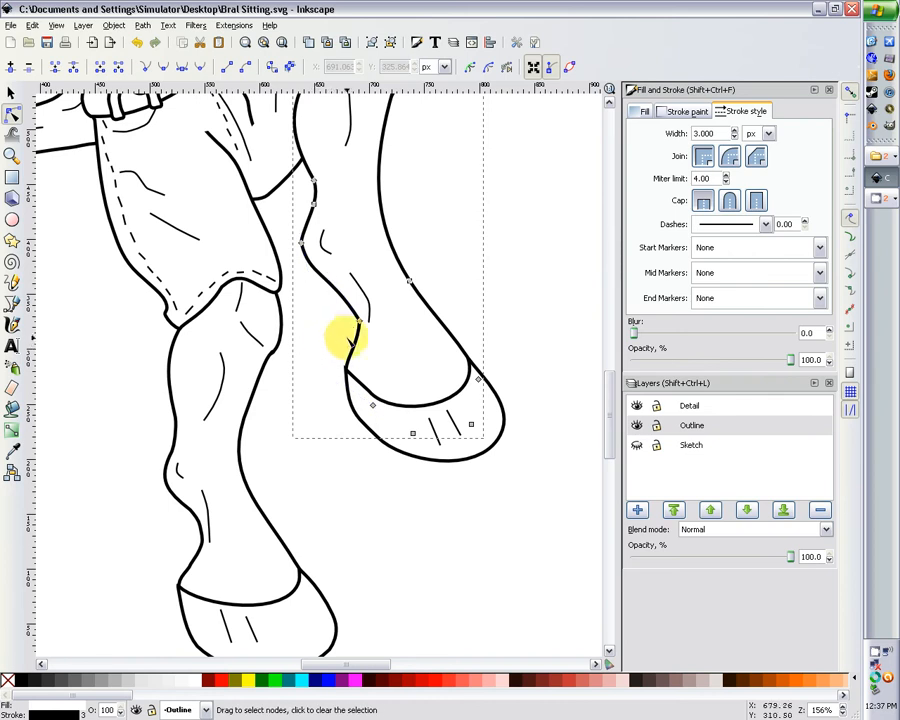
- Flatten the rear bump on the raised lower leg by adding a node just below it and deleting the bump's own node
{"action": "scroll", "coordinate": [340, 340], "scroll_direction": "down", "scroll_amount": 2}
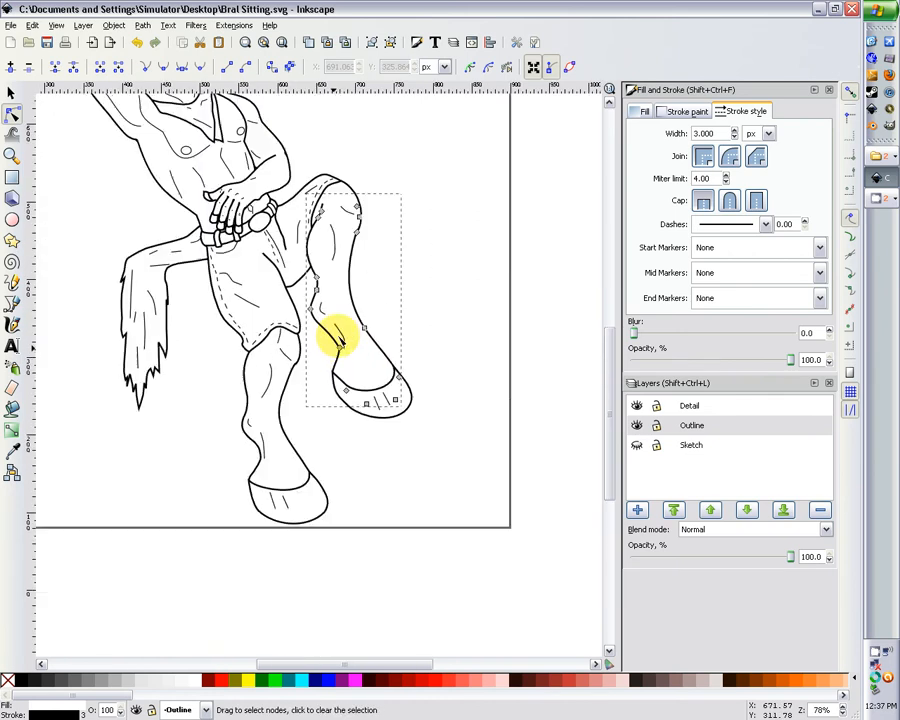
{"action": "key", "text": "5"}
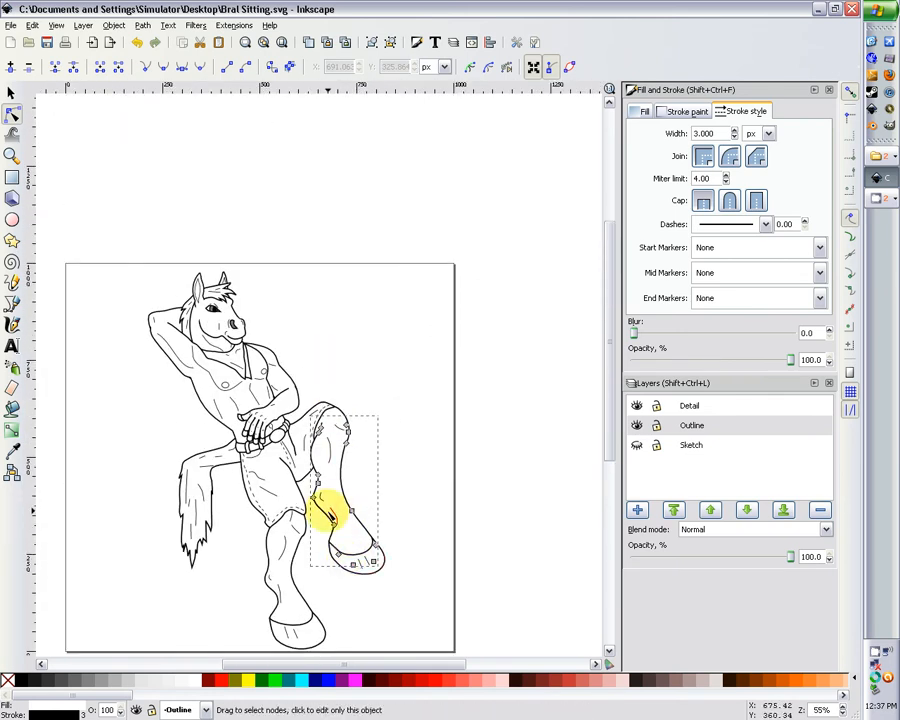
{"action": "left_click", "coordinate": [417, 467]}
{"action": "scroll", "coordinate": [417, 467], "scroll_direction": "down", "scroll_amount": 3}
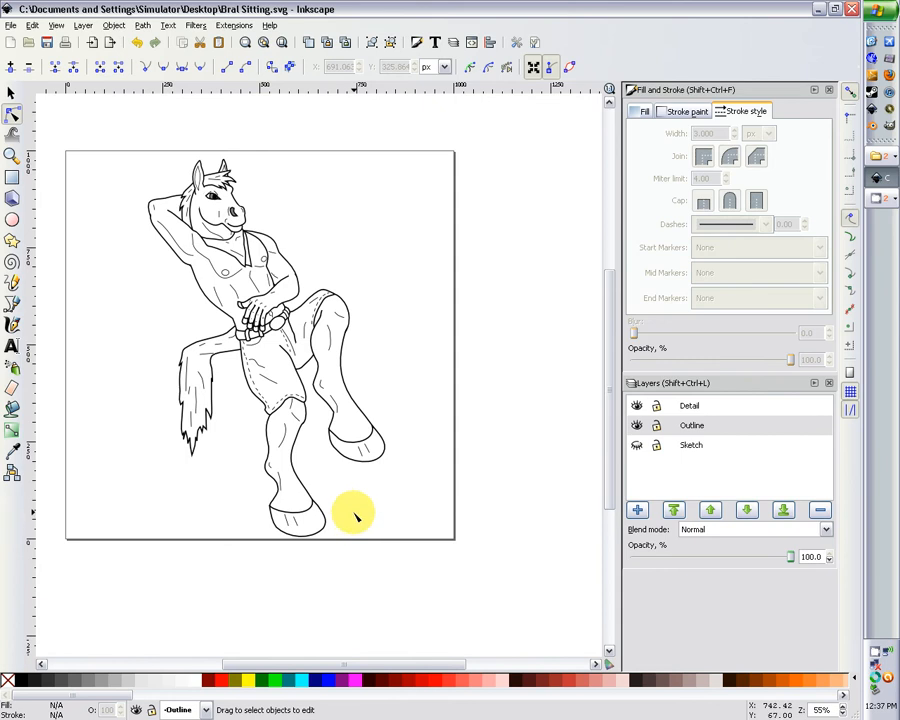
{"action": "scroll", "coordinate": [330, 480], "scroll_direction": "up", "scroll_amount": 4}
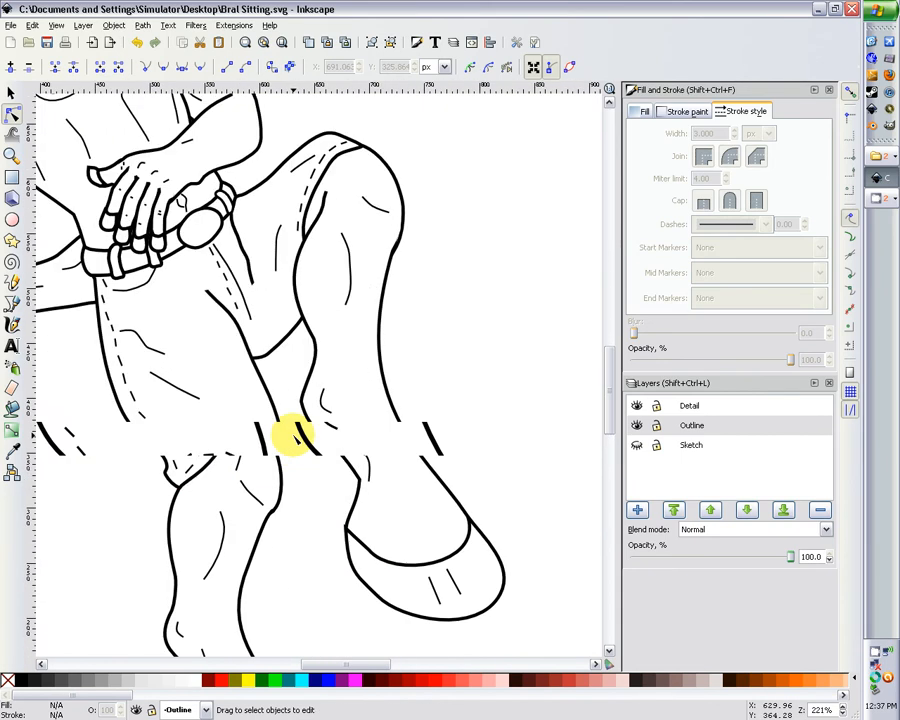
{"action": "left_click", "coordinate": [296, 414]}
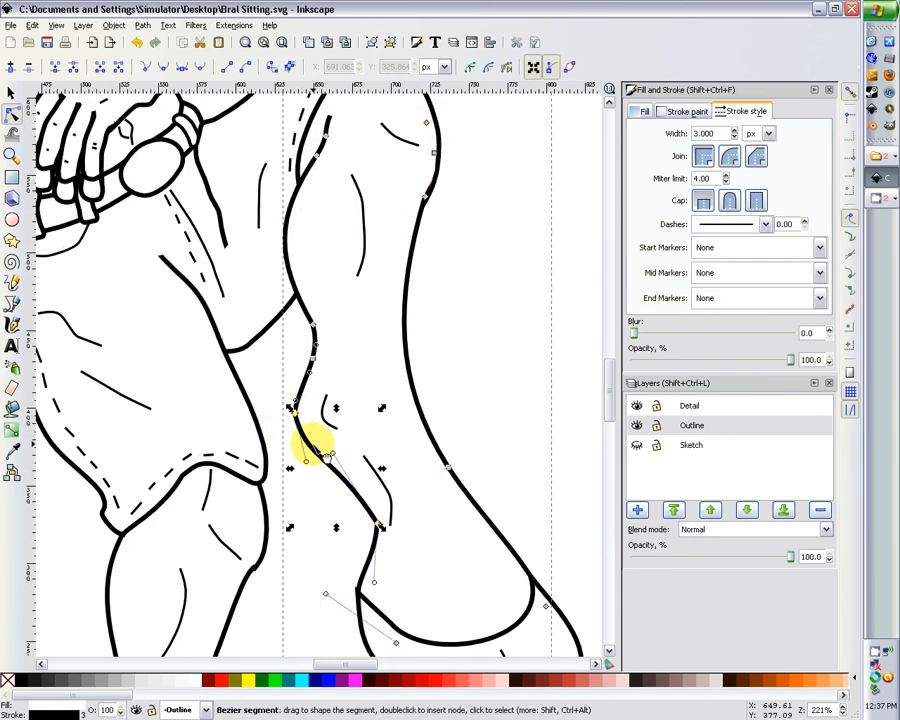
{"action": "left_click", "coordinate": [294, 411]}
{"action": "key", "text": "Delete"}
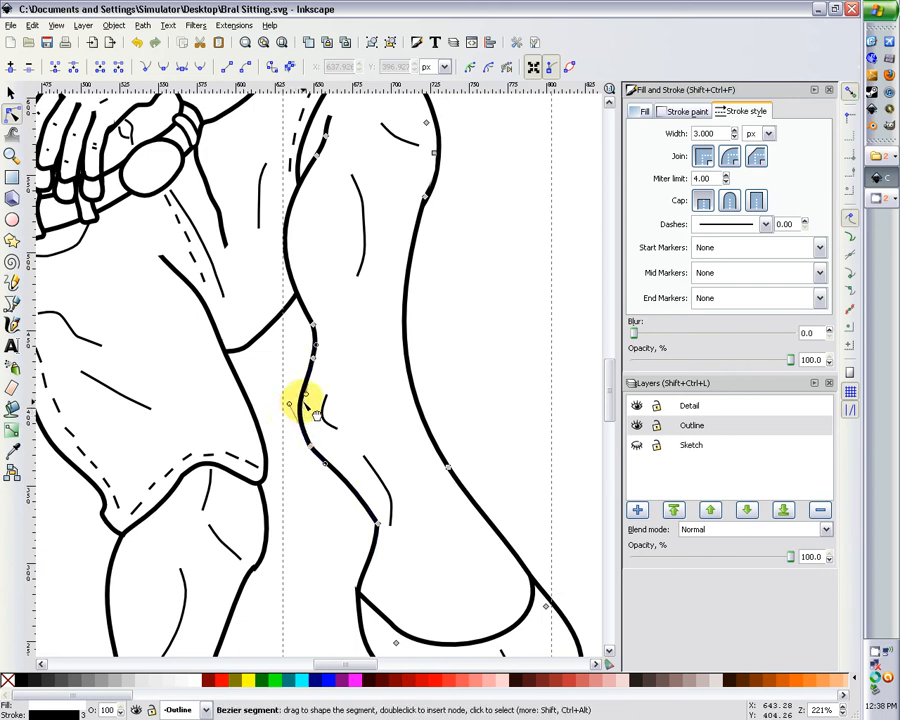
{"action": "left_click", "coordinate": [426, 354]}
- Examine the whole figure, comparing the raised leg and hoof with the standing ones
{"action": "scroll", "coordinate": [404, 362], "scroll_direction": "down", "scroll_amount": 2}
{"action": "scroll", "coordinate": [404, 362], "scroll_direction": "down", "scroll_amount": 3}
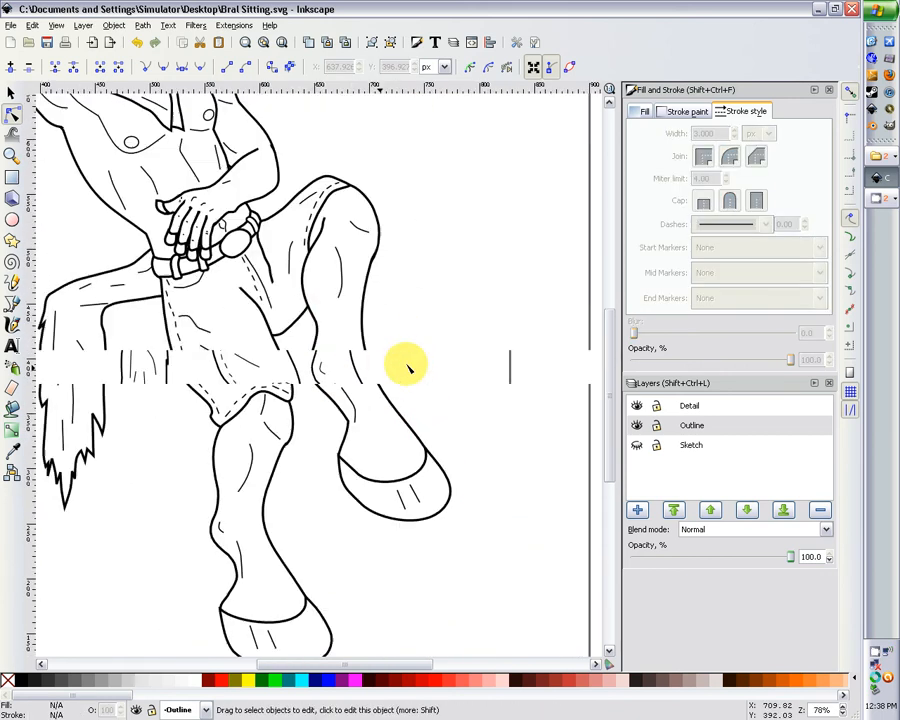
{"action": "scroll", "coordinate": [408, 369], "scroll_direction": "down", "scroll_amount": 1}
{"action": "scroll", "coordinate": [408, 369], "scroll_direction": "up", "scroll_amount": 1}
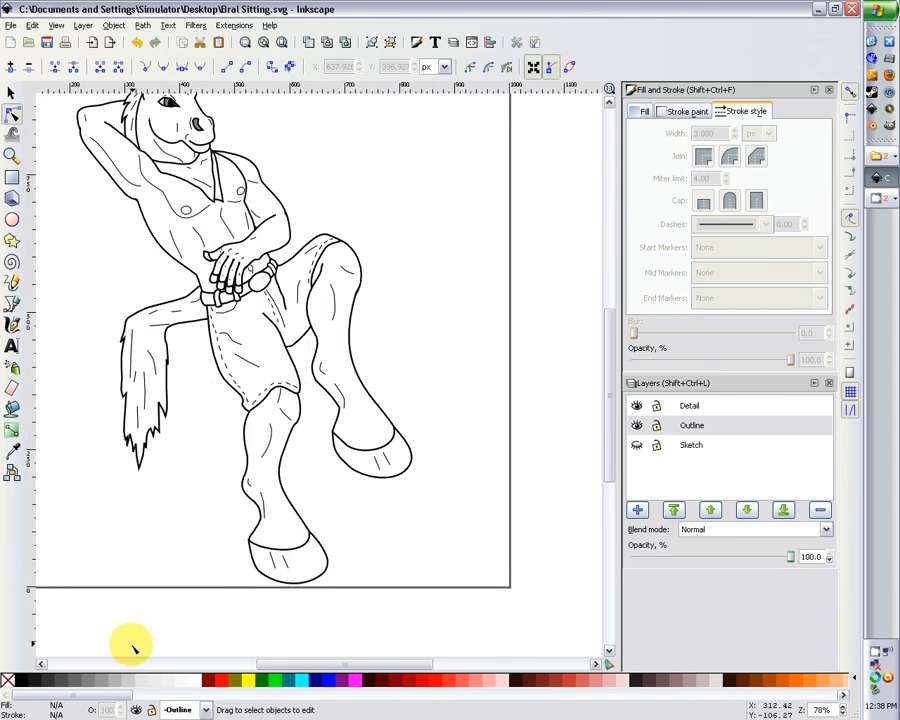
{"action": "scroll", "coordinate": [198, 558], "scroll_direction": "down", "scroll_amount": 2}
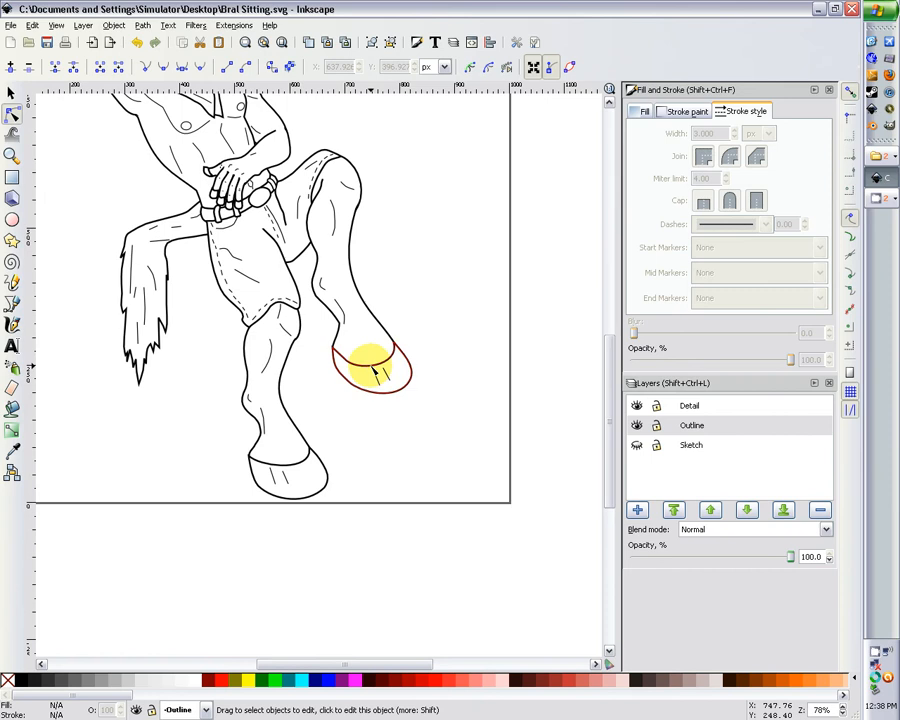
{"action": "scroll", "coordinate": [373, 370], "scroll_direction": "down", "scroll_amount": 1}
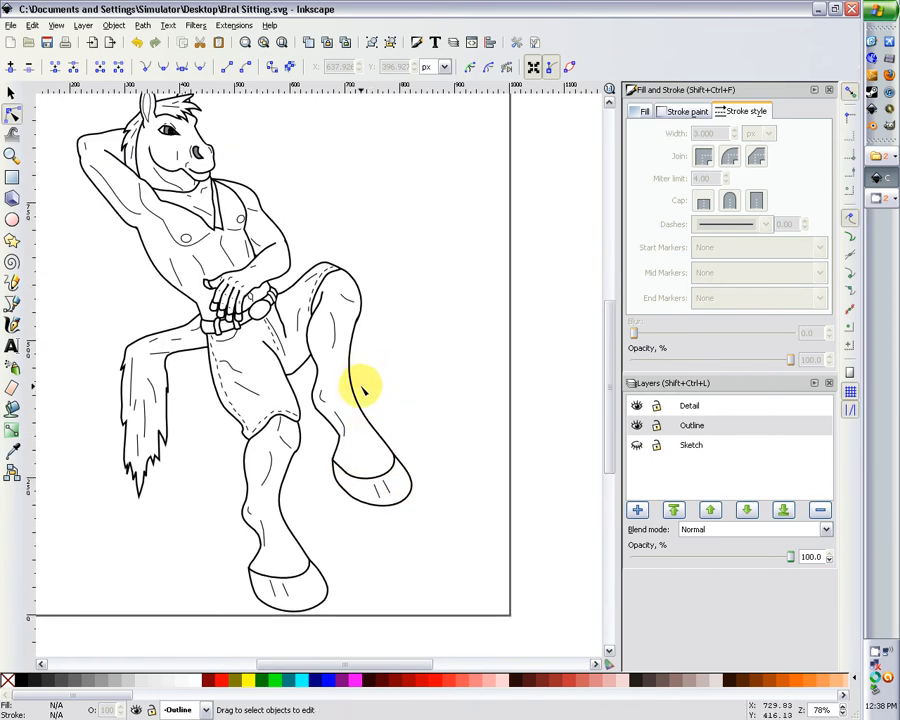
- Raise the raised hoof's heel corner node slightly and shift the rear node of its upper rim line toward the heel
{"action": "scroll", "coordinate": [361, 381], "scroll_direction": "up", "scroll_amount": 3}
{"action": "scroll", "coordinate": [366, 425], "scroll_direction": "down", "scroll_amount": 4}
{"action": "scroll", "coordinate": [372, 400], "scroll_direction": "up", "scroll_amount": 1}
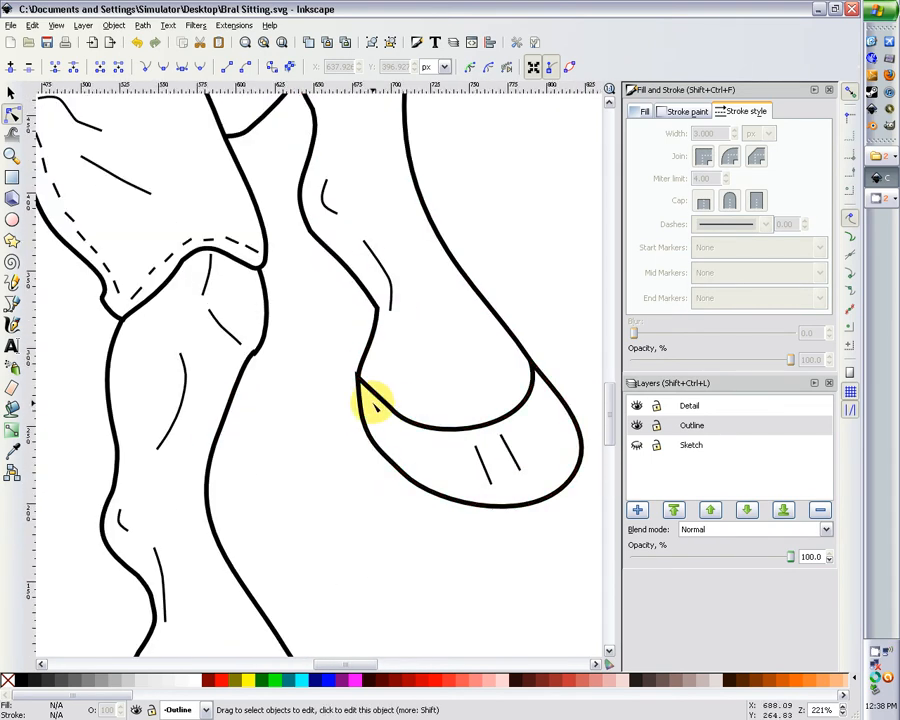
{"action": "left_click", "coordinate": [388, 400]}
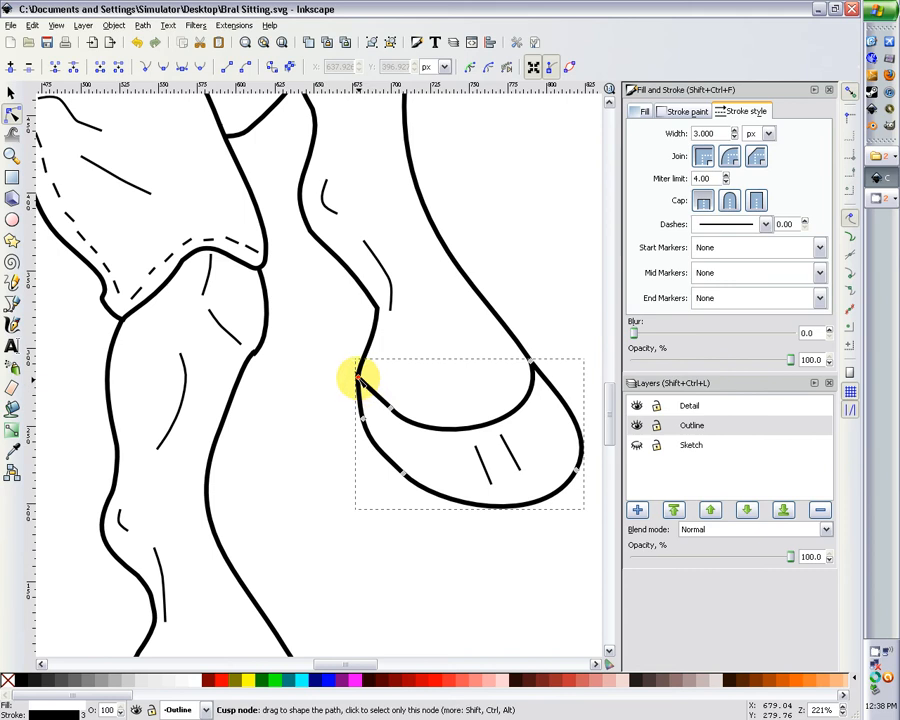
{"action": "left_click", "coordinate": [356, 382]}
{"action": "left_click_drag", "start_coordinate": [356, 382], "coordinate": [362, 366]}
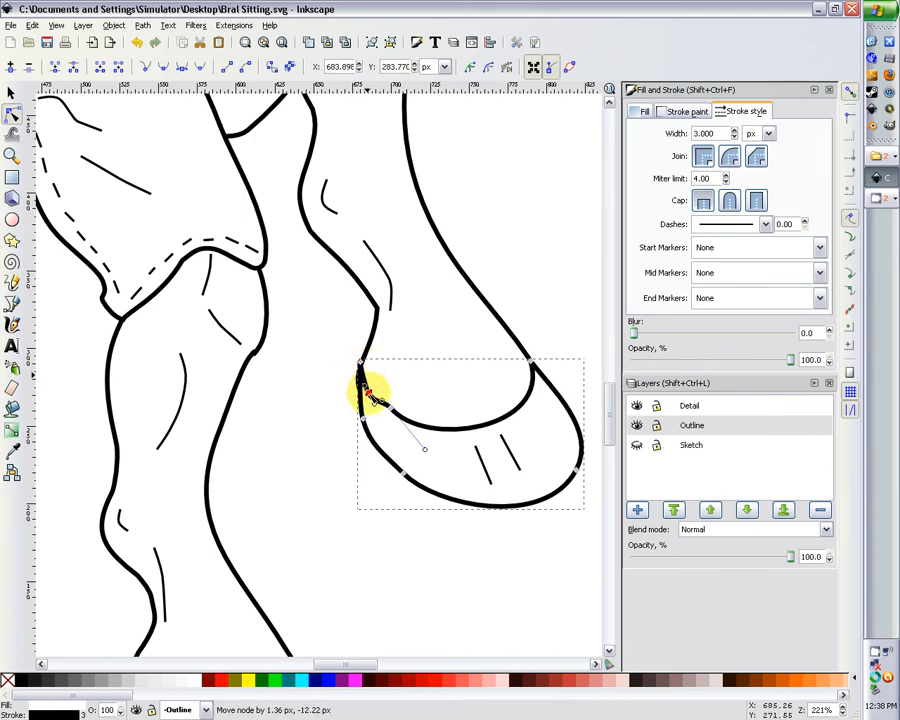
{"action": "double_click", "coordinate": [390, 406]}
{"action": "key", "text": "ctrl+z"}
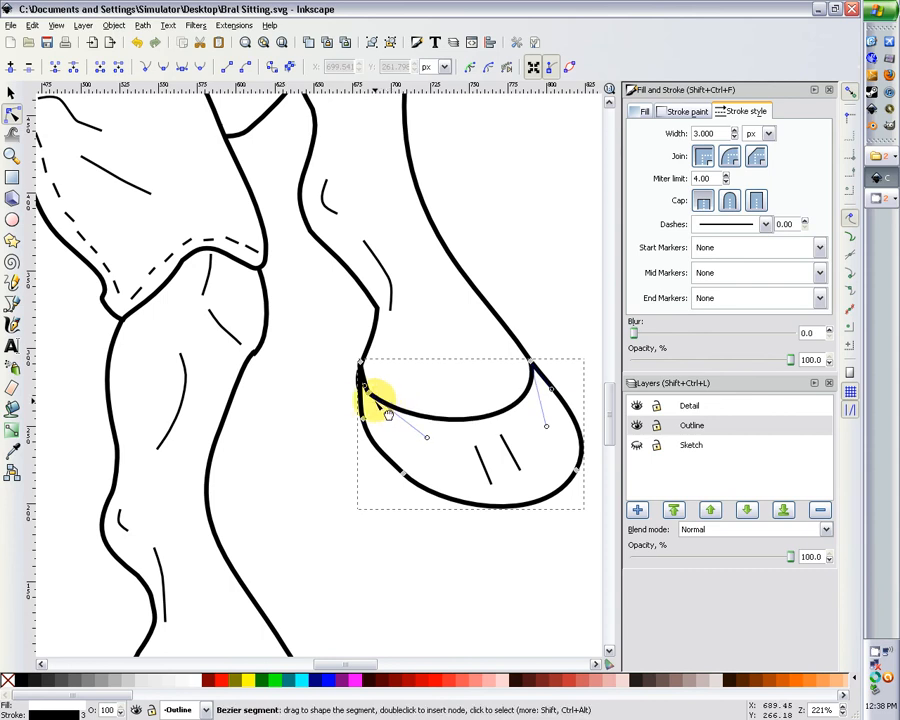
{"action": "left_click_drag", "start_coordinate": [365, 390], "coordinate": [371, 397]}
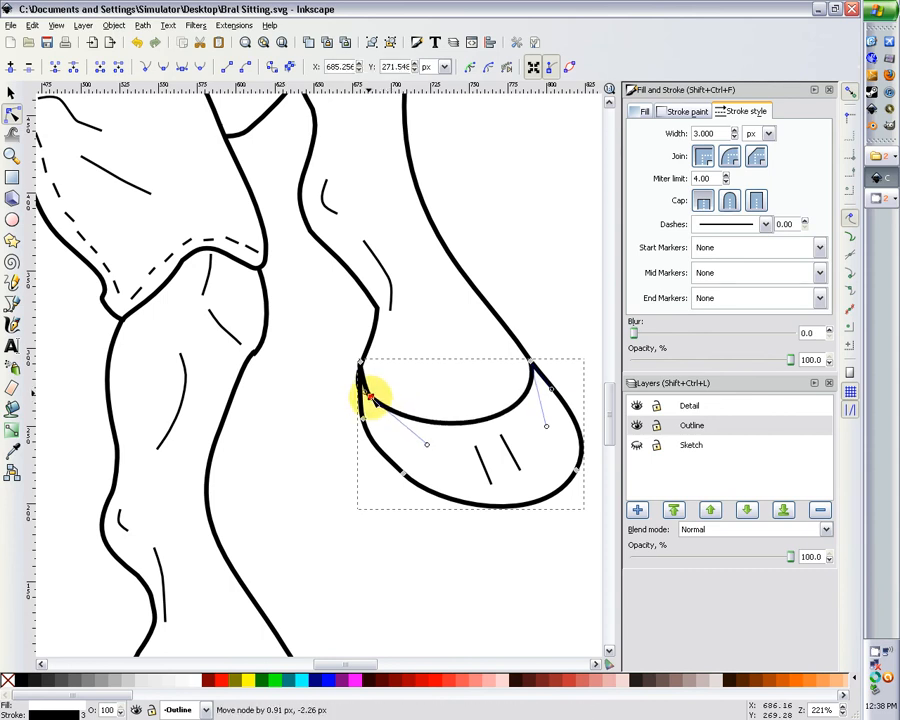
- Delete the upper node on the raised hoof's rear edge, then smooth the rim line's rear node and deepen its curve
{"action": "left_click", "coordinate": [363, 418]}
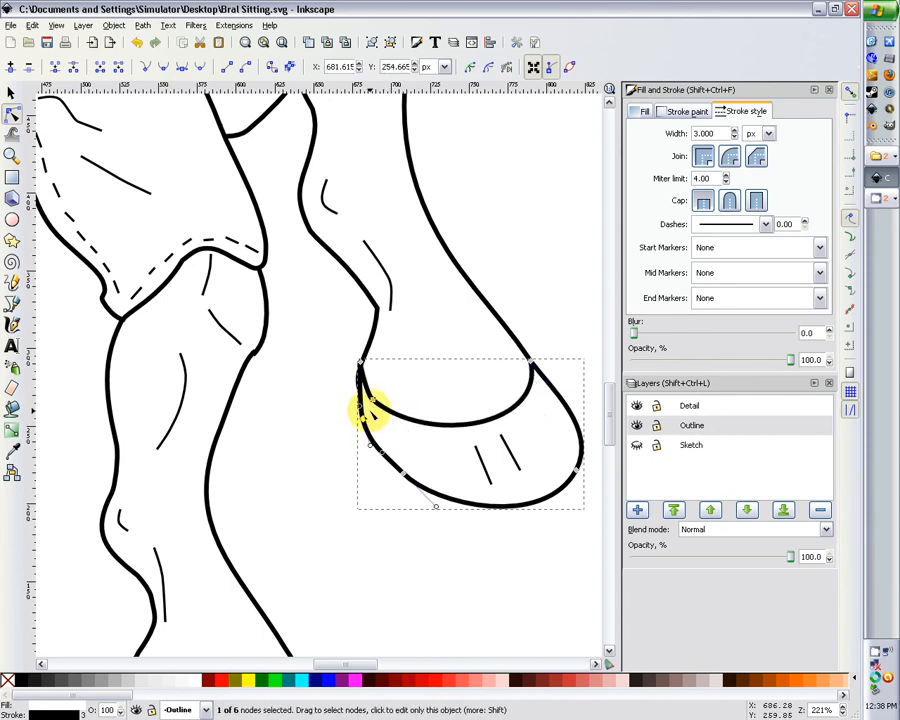
{"action": "left_click", "coordinate": [352, 420]}
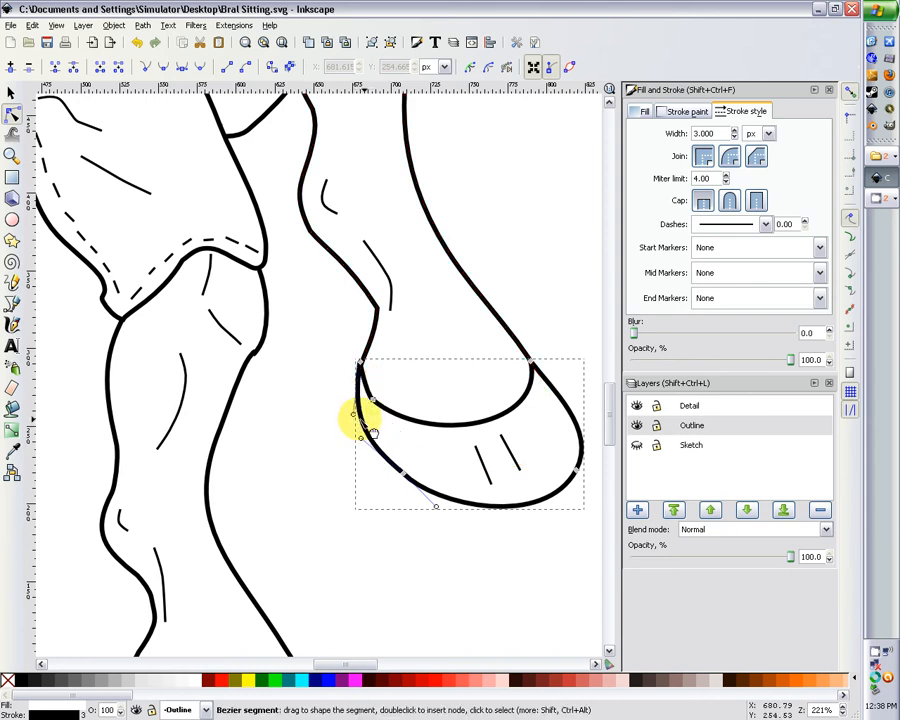
{"action": "left_click_drag", "start_coordinate": [371, 400], "coordinate": [373, 402]}
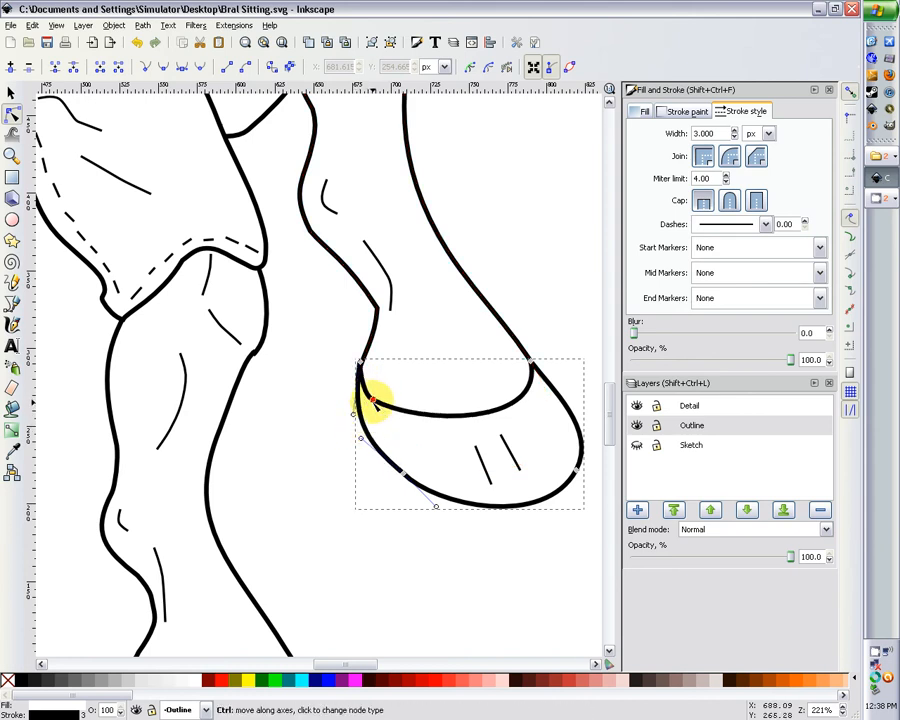
{"action": "left_click", "coordinate": [389, 413]}
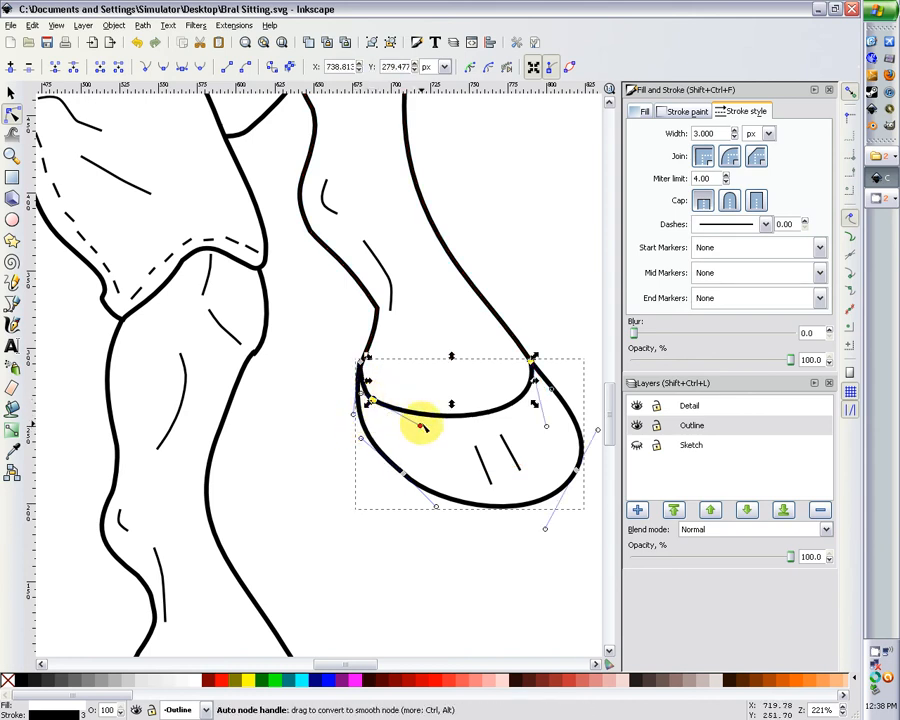
{"action": "left_click_drag", "start_coordinate": [421, 428], "coordinate": [414, 433]}
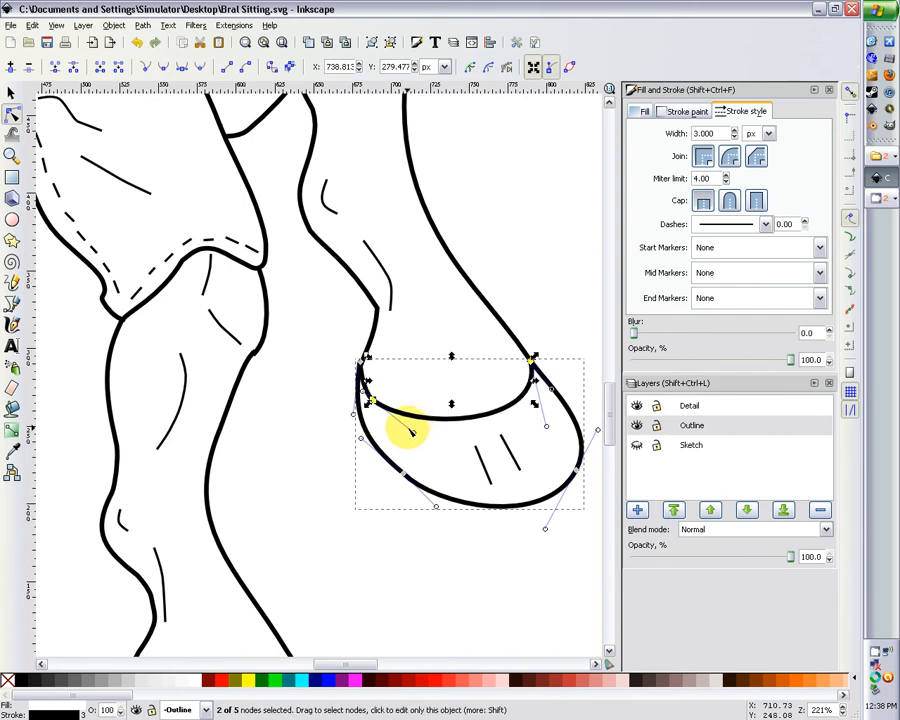
- Try to reshape the raised hoof's rear edge by adding a node to it and lowering the heel corner
{"action": "left_click", "coordinate": [346, 352]}
{"action": "left_click", "coordinate": [380, 343]}
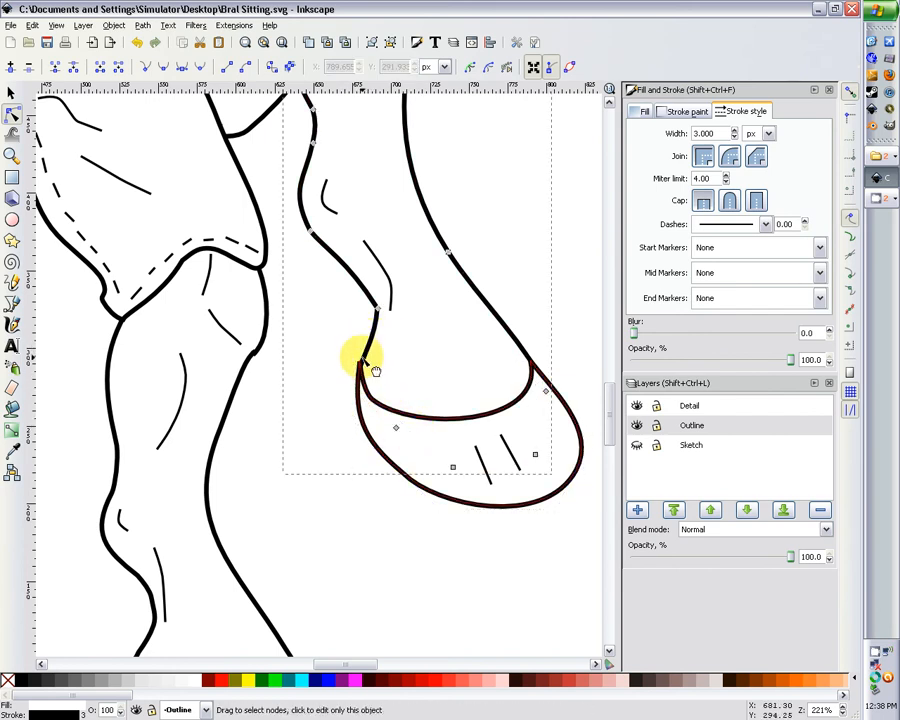
{"action": "left_click", "coordinate": [372, 430]}
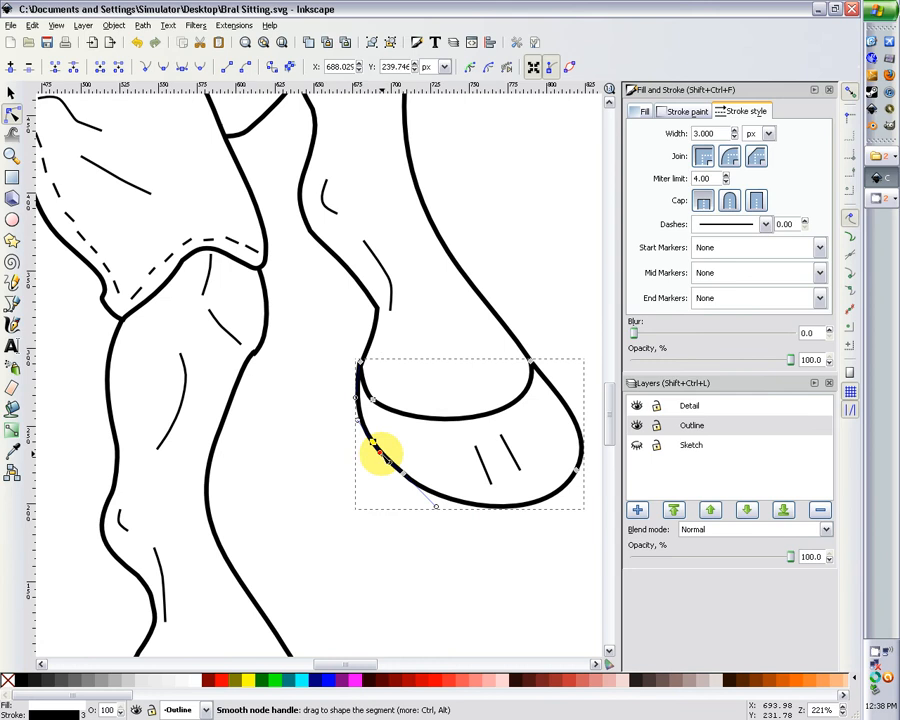
{"action": "left_click", "coordinate": [366, 432]}
{"action": "left_click", "coordinate": [372, 455]}
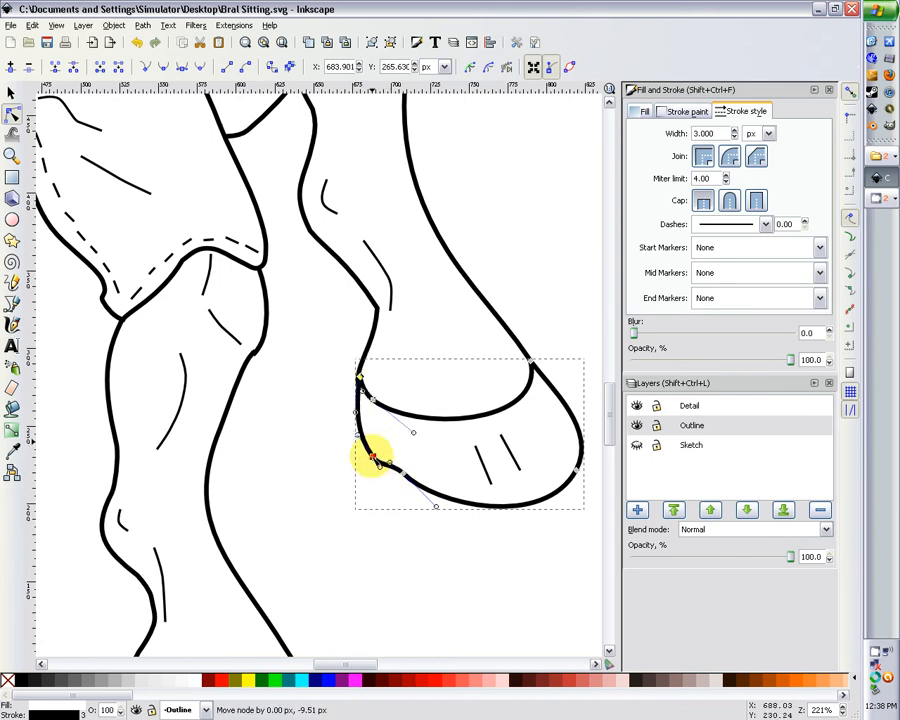
{"action": "key", "text": "ctrl+z"}
{"action": "left_click", "coordinate": [344, 428]}
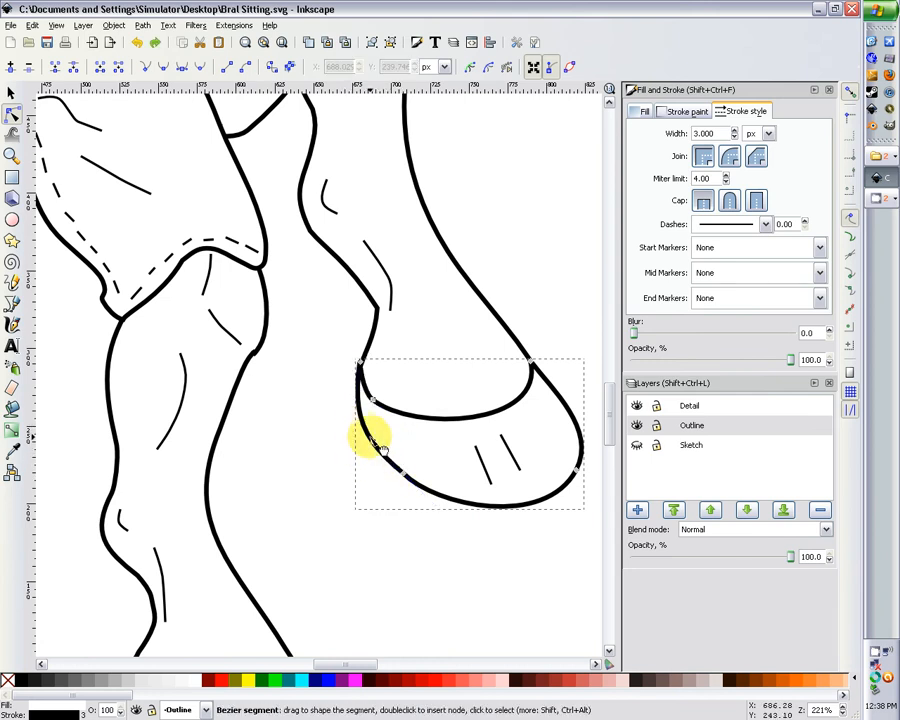
- Round out the raised hoof's underside by moving its rear lower node back and up and its front lower node slightly inward
{"action": "left_click_drag", "start_coordinate": [372, 442], "coordinate": [430, 510]}
{"action": "left_click", "coordinate": [401, 477]}
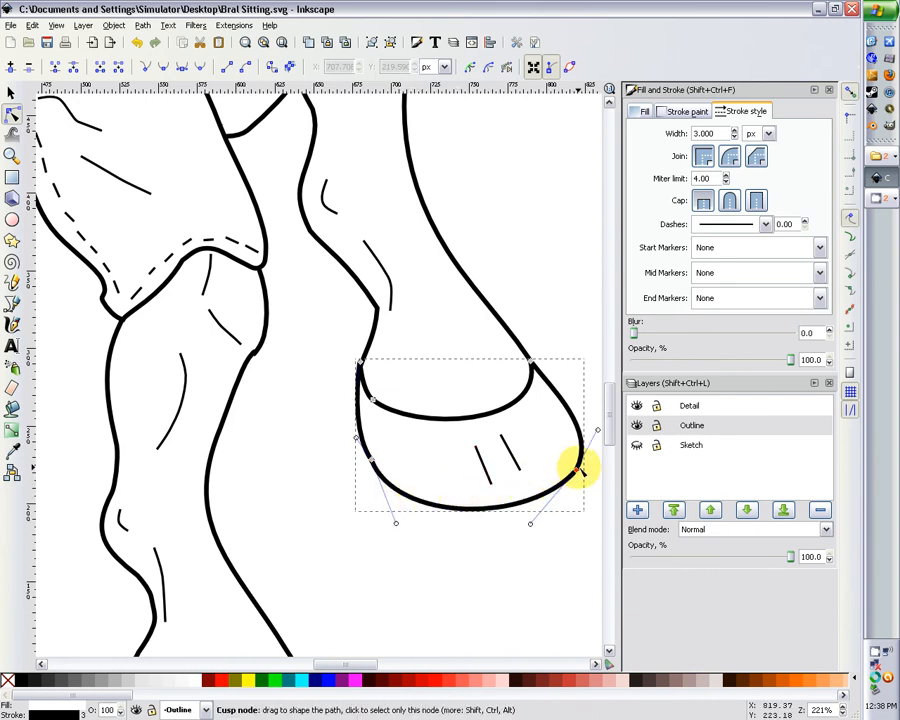
{"action": "left_click_drag", "start_coordinate": [577, 469], "coordinate": [570, 474]}
{"action": "left_click", "coordinate": [543, 313]}
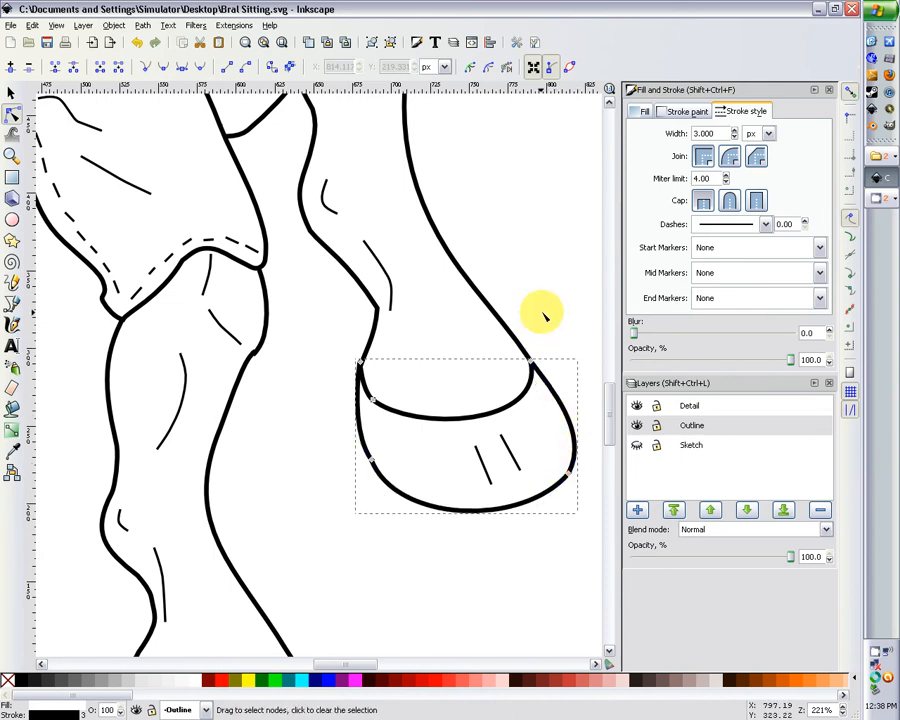
{"action": "left_click", "coordinate": [543, 313]}
- Examine the whole figure, comparing the reshaped raised hoof with the standing one and the rest of the legs
{"action": "key", "text": "minus"}
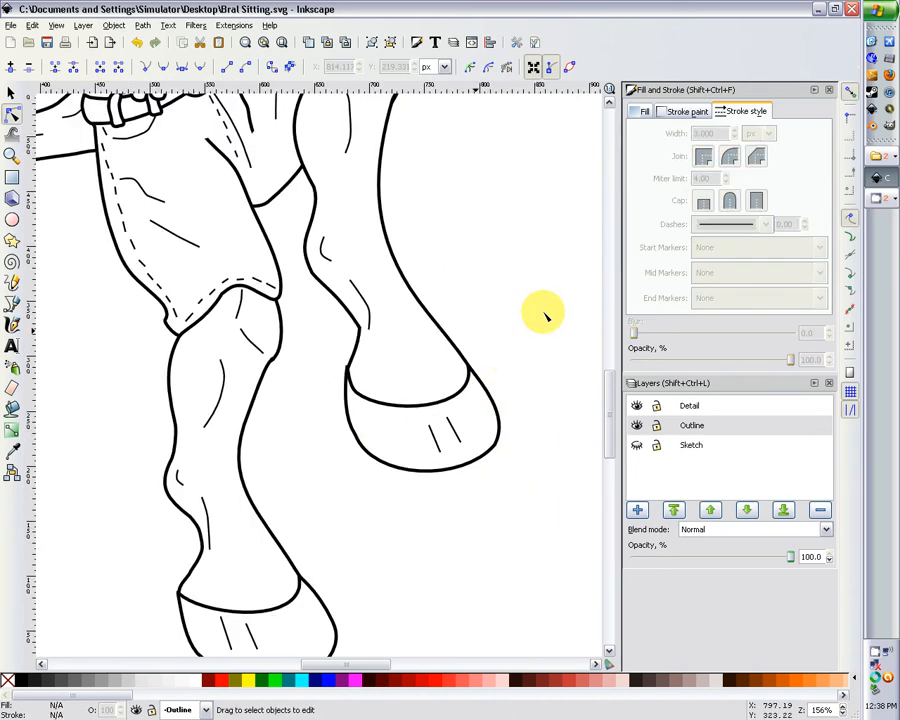
{"action": "key", "text": "minus"}
{"action": "key", "text": "minus"}
{"action": "key", "text": "minus"}
{"action": "key", "text": "minus"}
{"action": "key", "text": "plus"}
{"action": "scroll", "coordinate": [357, 293], "scroll_direction": "up", "scroll_amount": 1}
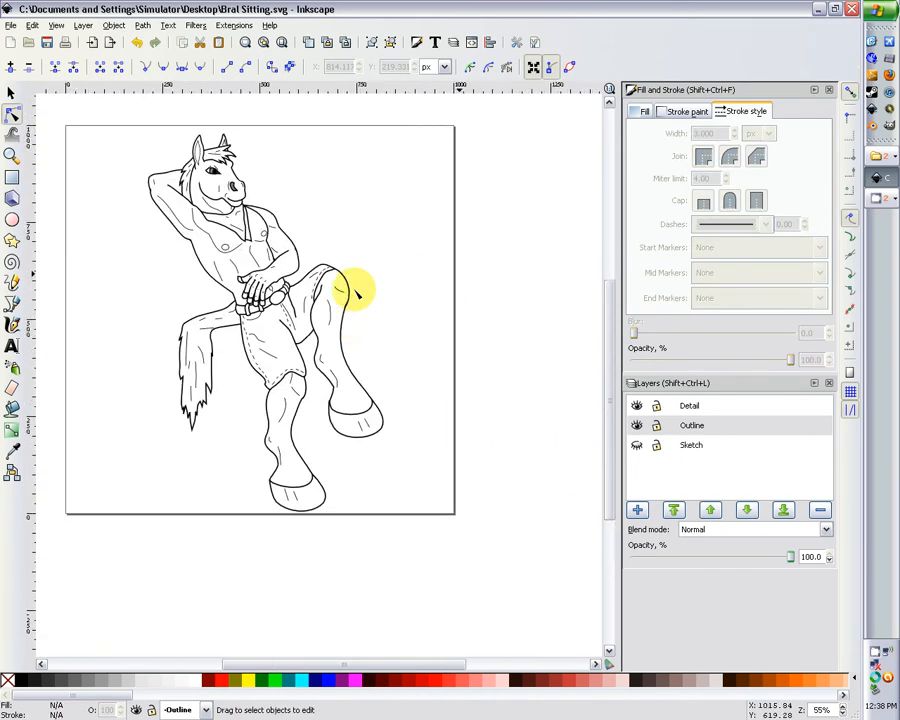
{"action": "scroll", "coordinate": [357, 293], "scroll_direction": "up", "scroll_amount": 2}
{"action": "scroll", "coordinate": [345, 360], "scroll_direction": "up", "scroll_amount": 2}
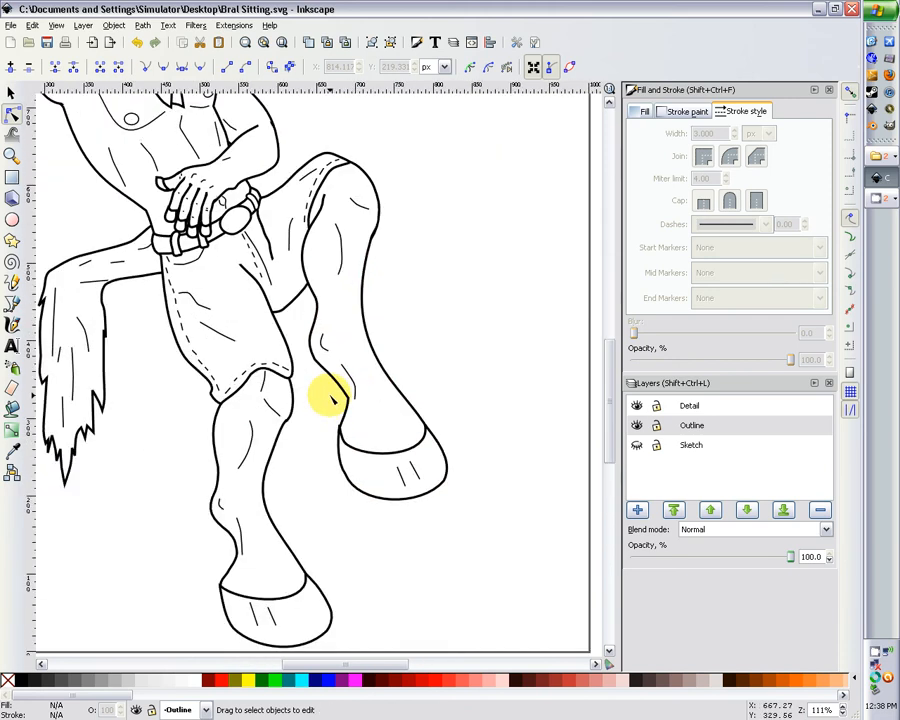
{"action": "scroll", "coordinate": [332, 398], "scroll_direction": "up", "scroll_amount": 2}
{"action": "scroll", "coordinate": [332, 394], "scroll_direction": "down", "scroll_amount": 5}
{"action": "scroll", "coordinate": [333, 390], "scroll_direction": "up", "scroll_amount": 1}
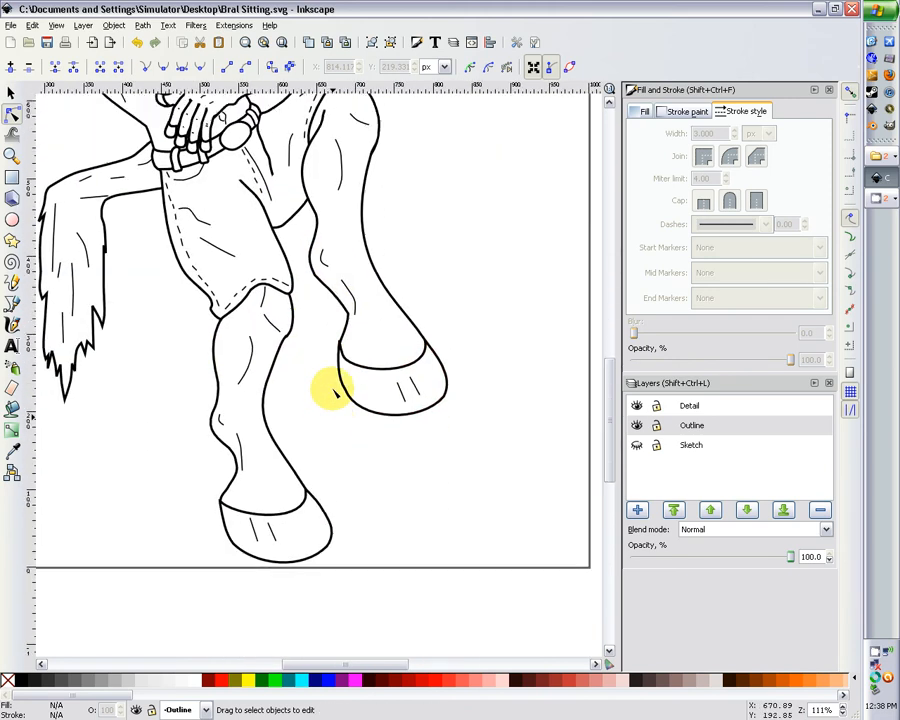
{"action": "scroll", "coordinate": [333, 393], "scroll_direction": "up", "scroll_amount": 3}
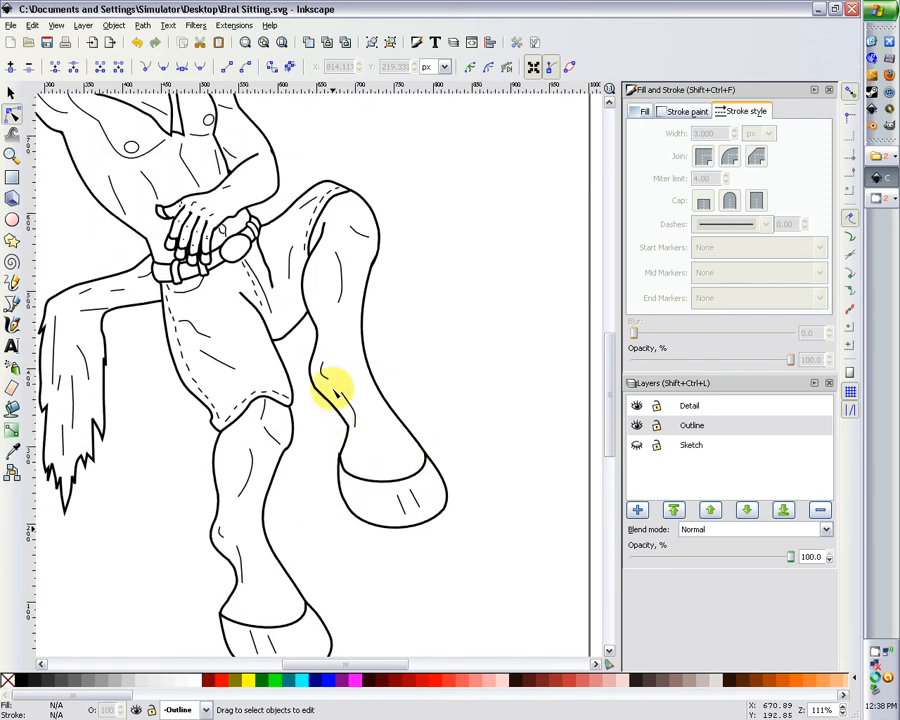
{"action": "scroll", "coordinate": [333, 390], "scroll_direction": "down", "scroll_amount": 2}
{"action": "scroll", "coordinate": [335, 393], "scroll_direction": "down", "scroll_amount": 2}
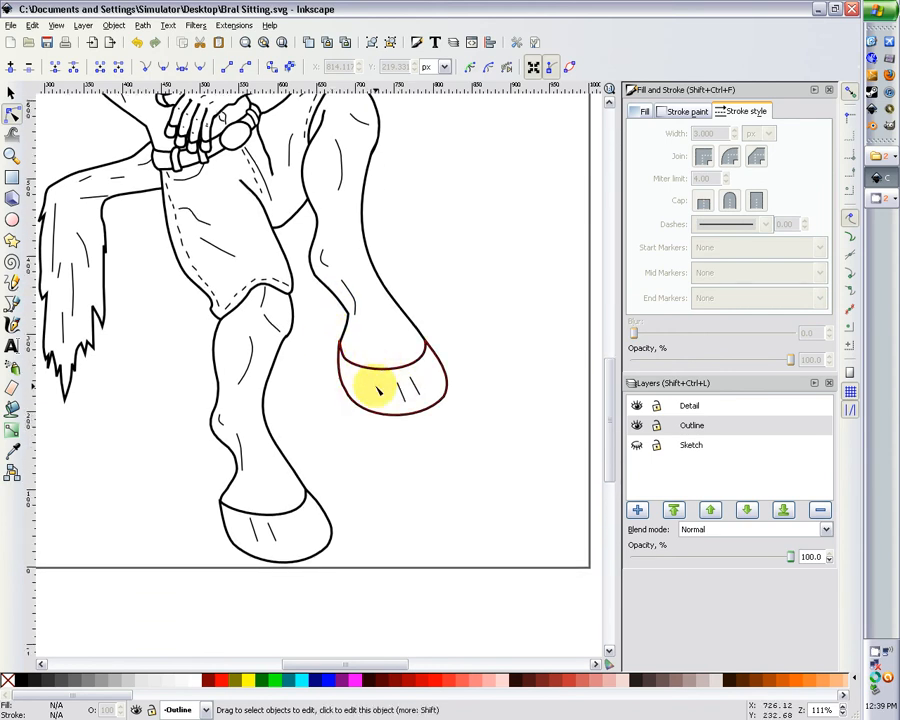
{"action": "scroll", "coordinate": [378, 390], "scroll_direction": "up", "scroll_amount": 8}
{"action": "scroll", "coordinate": [378, 390], "scroll_direction": "down", "scroll_amount": 10}
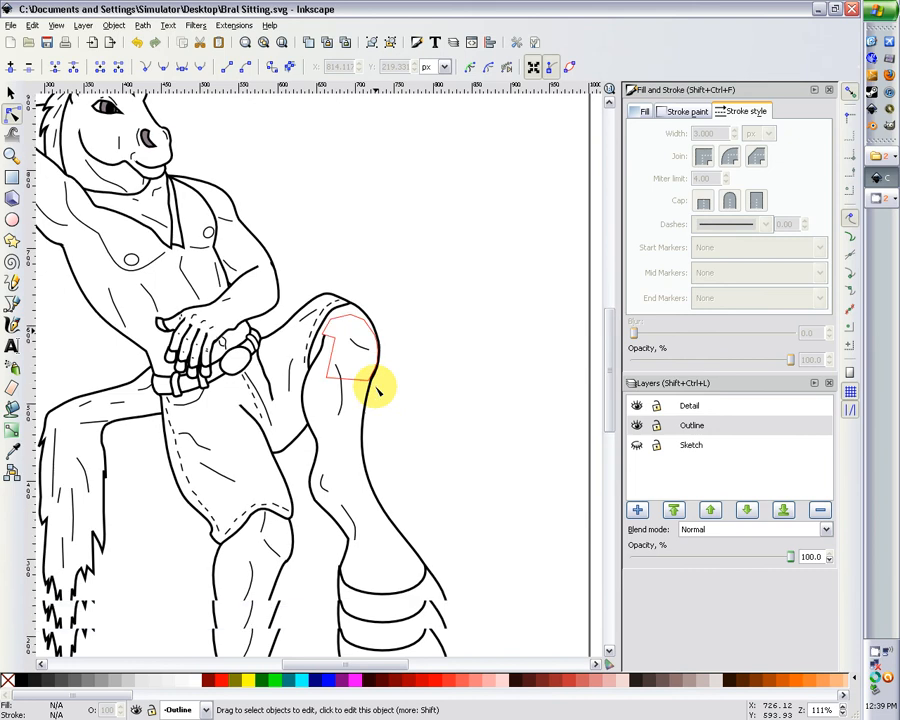
- Squeeze the raised hoof horizontally from its heel side to about 136 px wide
{"action": "scroll", "coordinate": [360, 394], "scroll_direction": "up", "scroll_amount": 1}
{"action": "scroll", "coordinate": [366, 282], "scroll_direction": "up", "scroll_amount": 2}
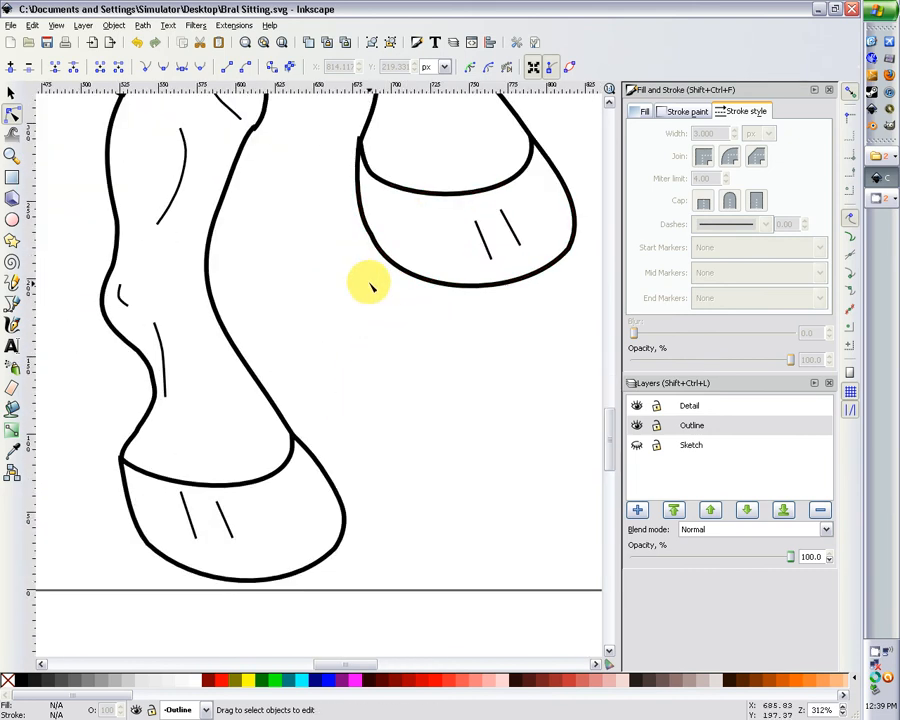
{"action": "scroll", "coordinate": [366, 286], "scroll_direction": "up", "scroll_amount": 2}
{"action": "left_click_drag", "start_coordinate": [348, 668], "coordinate": [356, 664]}
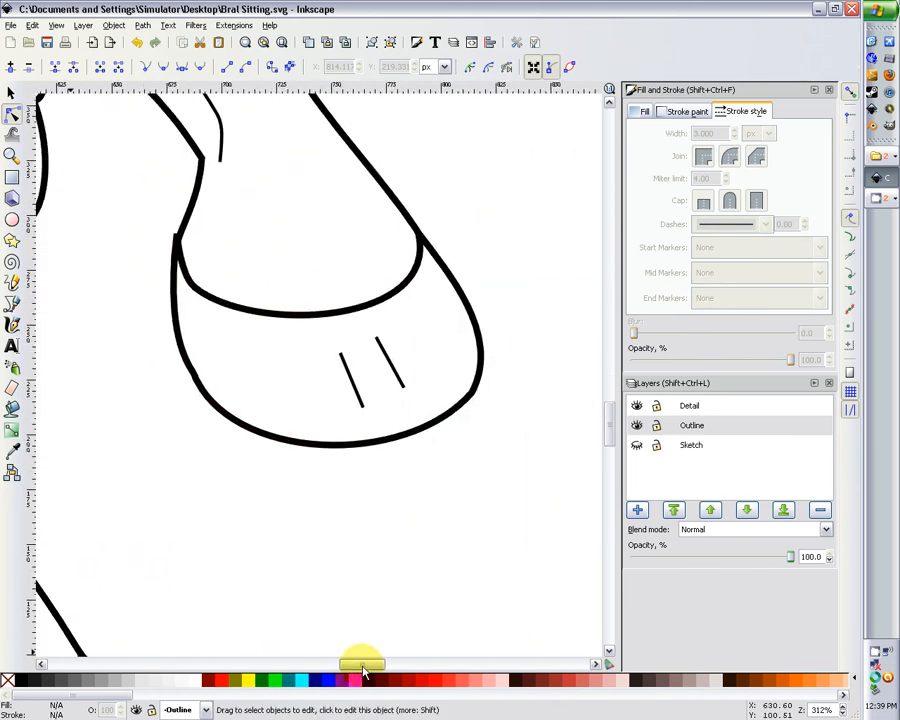
{"action": "left_click", "coordinate": [190, 294]}
{"action": "left_click", "coordinate": [13, 91]}
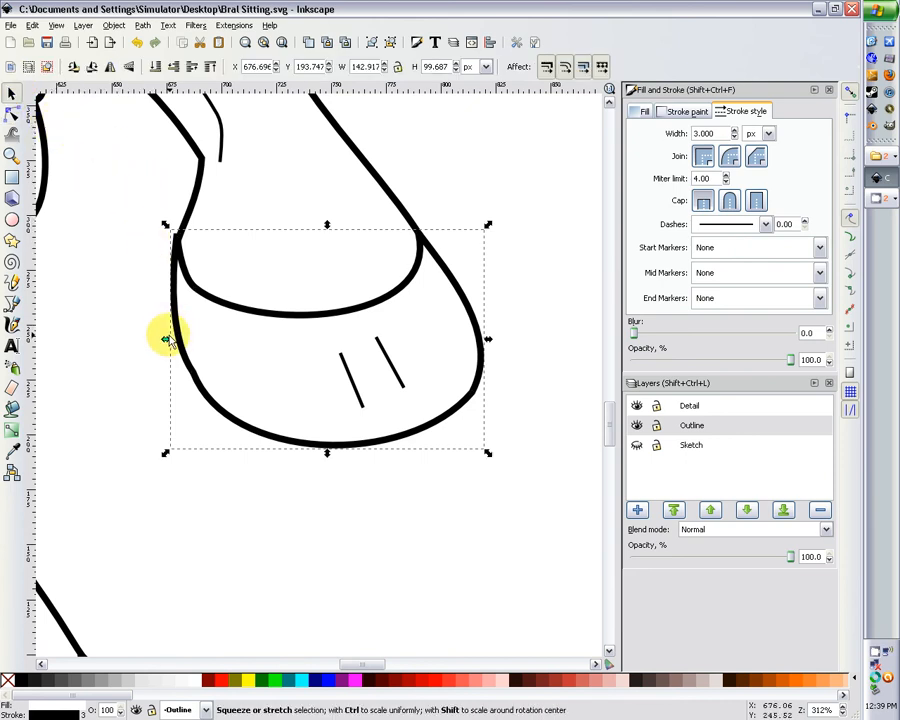
{"action": "left_click_drag", "start_coordinate": [165, 339], "coordinate": [181, 339]}
- Fit the raised leg's back outline to the narrowed hoof by moving its hidden node inward and adding a node at the heel
{"action": "left_click", "coordinate": [189, 217]}
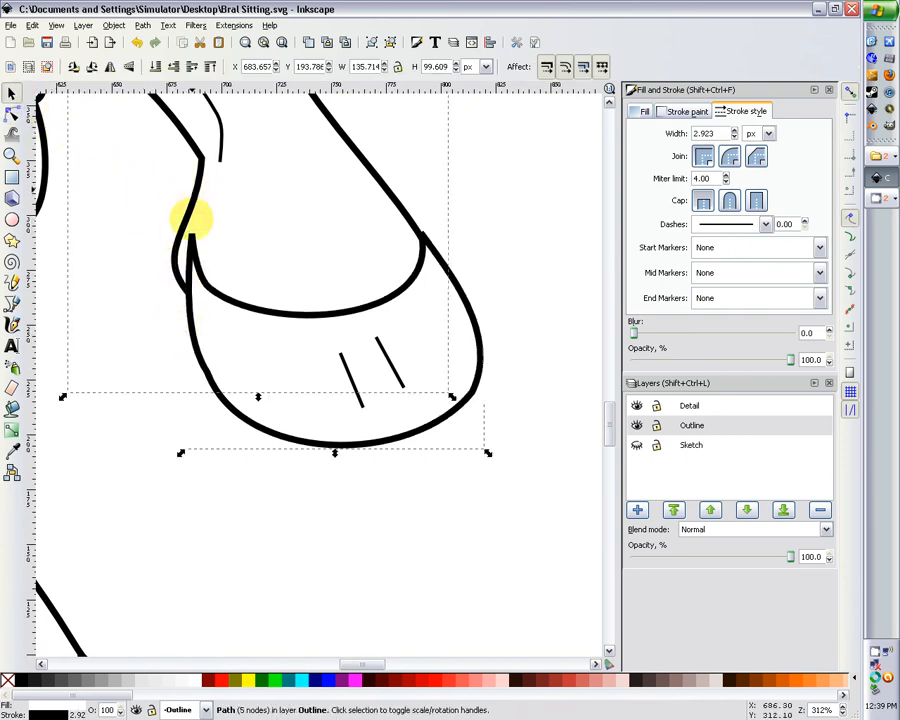
{"action": "left_click", "coordinate": [13, 113]}
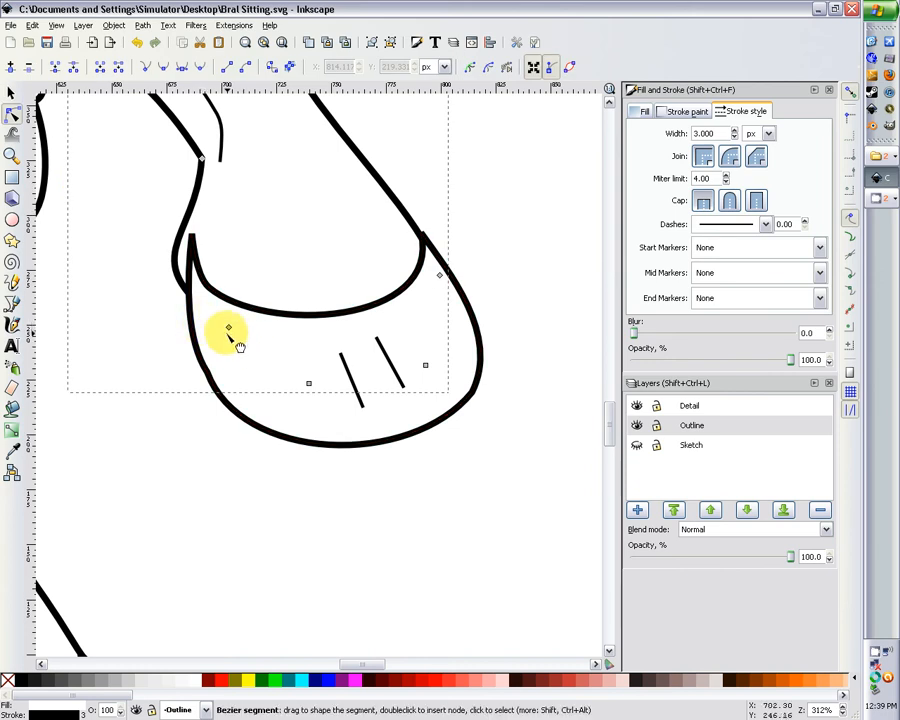
{"action": "left_click_drag", "start_coordinate": [229, 327], "coordinate": [261, 327]}
{"action": "left_click", "coordinate": [217, 268]}
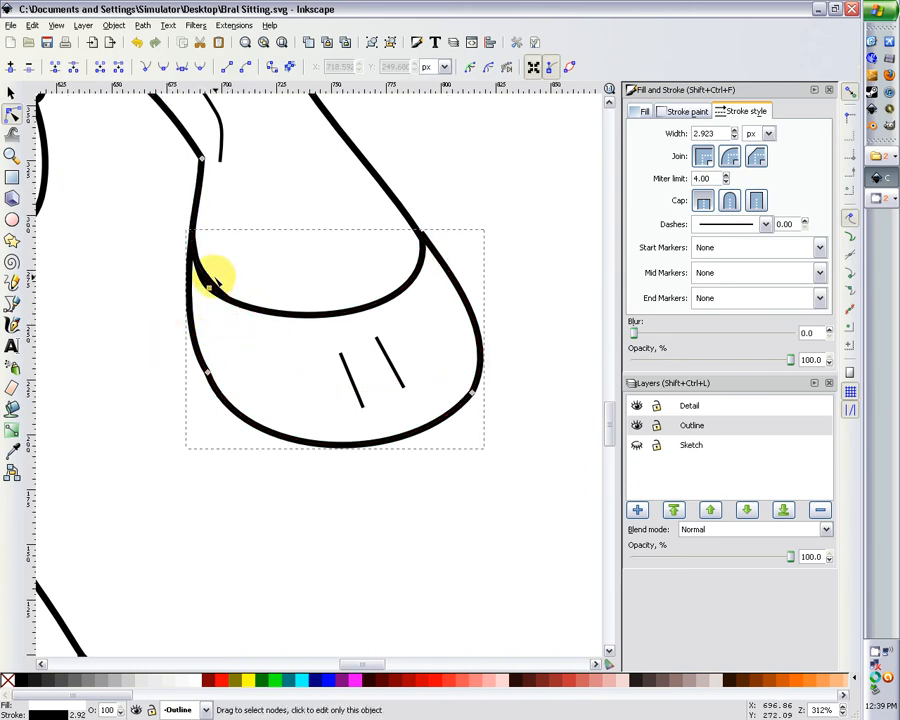
{"action": "left_click", "coordinate": [215, 282]}
{"action": "left_click", "coordinate": [214, 287]}
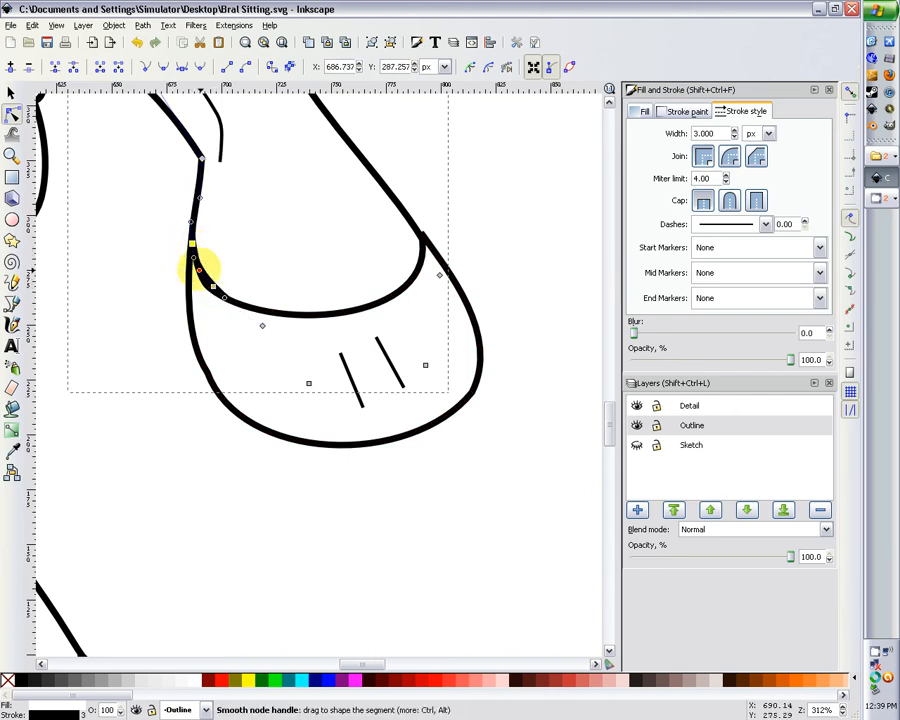
- Smooth the raised hoof's rear edge by adding a node higher up and removing the lower rear node
{"action": "left_click", "coordinate": [207, 374]}
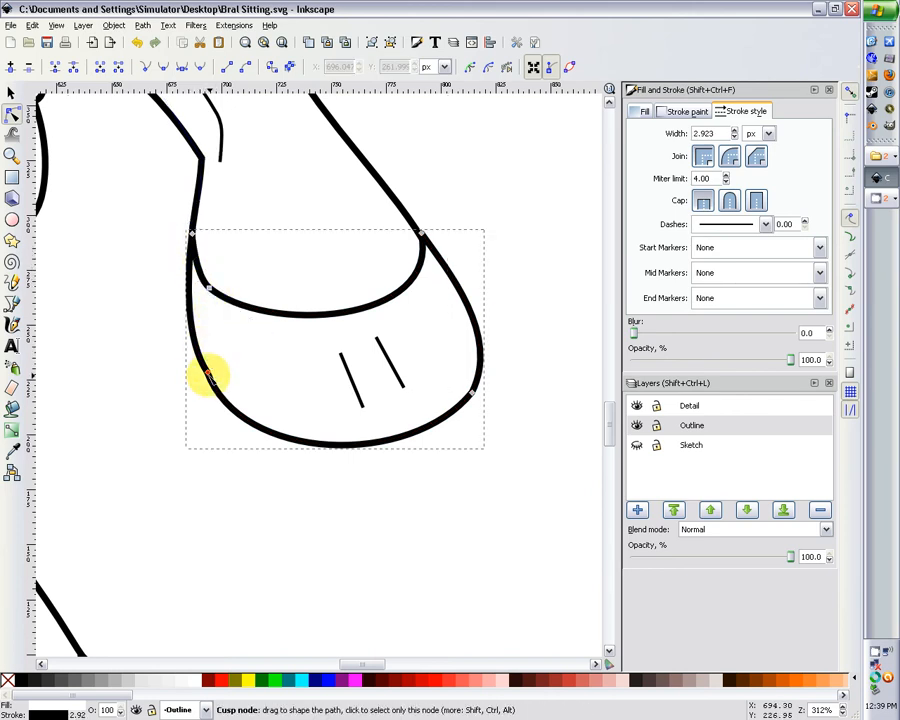
{"action": "left_click", "coordinate": [203, 372]}
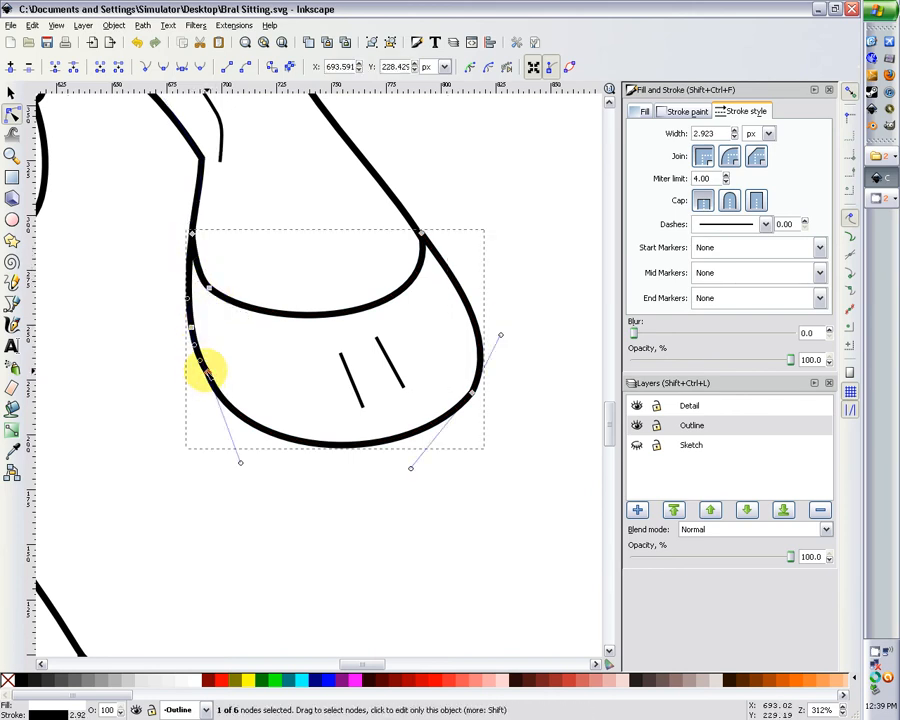
{"action": "left_click_drag", "start_coordinate": [212, 372], "coordinate": [202, 386]}
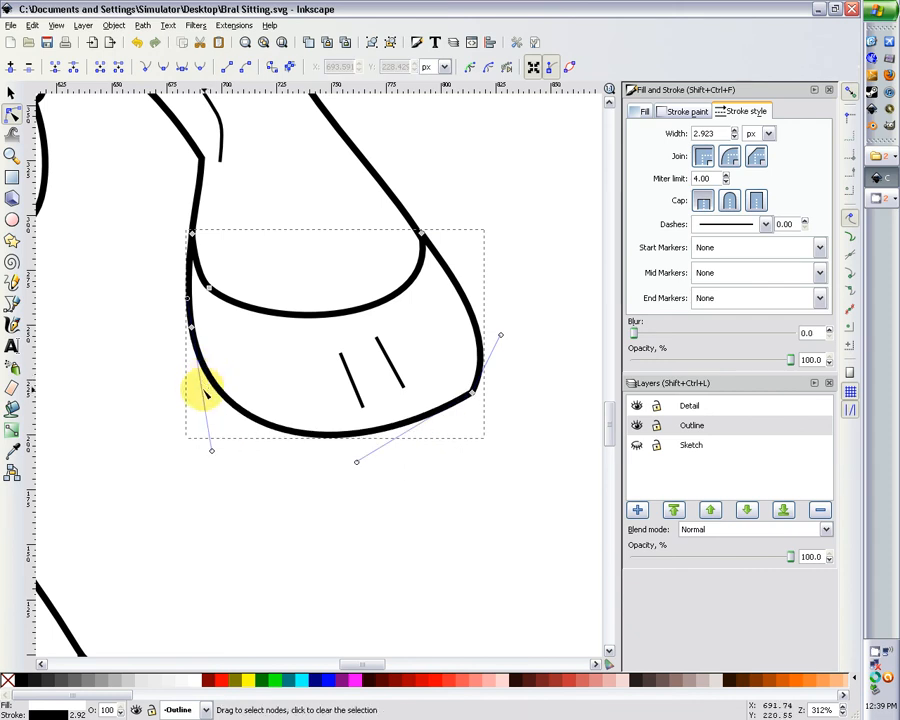
- Add a node midway along the raised hoof's underside, lower it slightly, then smooth the front lower node and move it slightly inward
{"action": "double_click", "coordinate": [348, 437]}
{"action": "left_click_drag", "start_coordinate": [346, 432], "coordinate": [344, 441]}
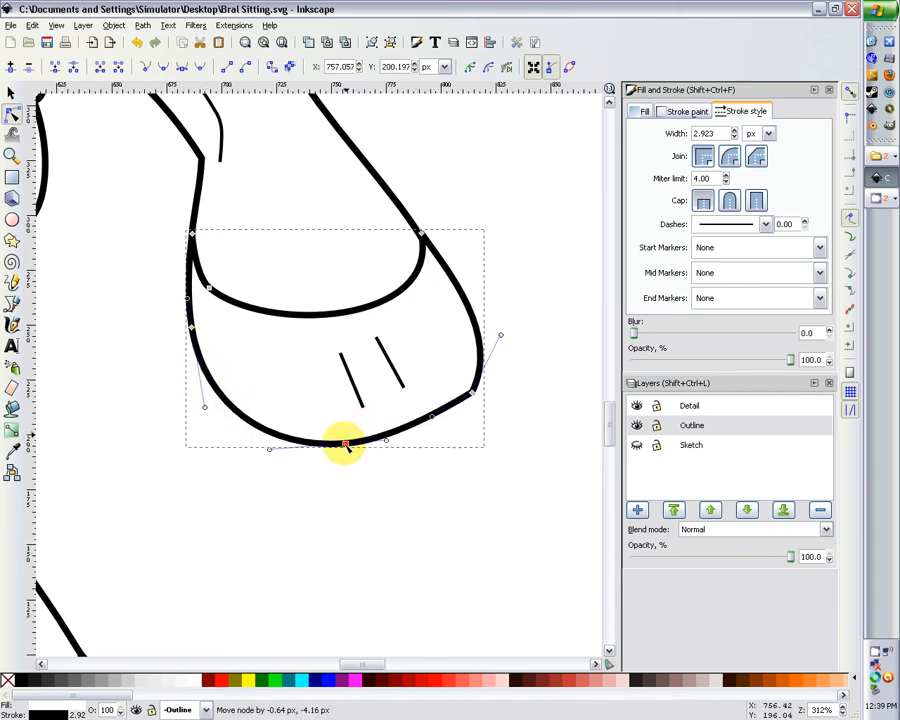
{"action": "left_click", "coordinate": [474, 396], "text": "ctrl"}
{"action": "left_click_drag", "start_coordinate": [474, 396], "coordinate": [465, 397]}
{"action": "left_click", "coordinate": [469, 242]}
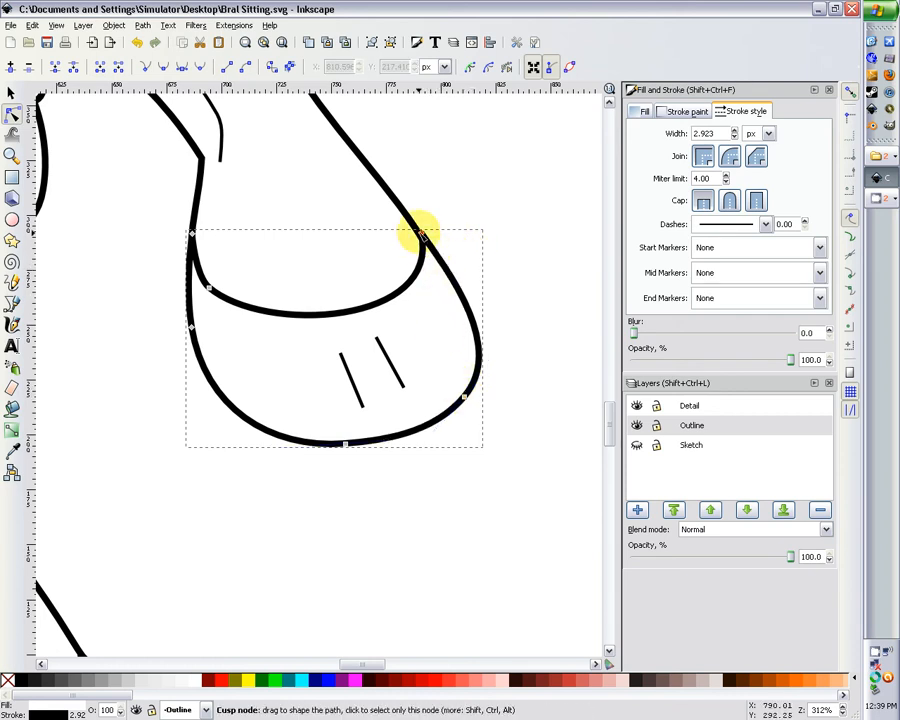
- Move the raised hoof's upper front corner node slightly up and inward along the leg's front outline
{"action": "left_click_drag", "start_coordinate": [423, 234], "coordinate": [417, 226]}
{"action": "left_click", "coordinate": [448, 207]}
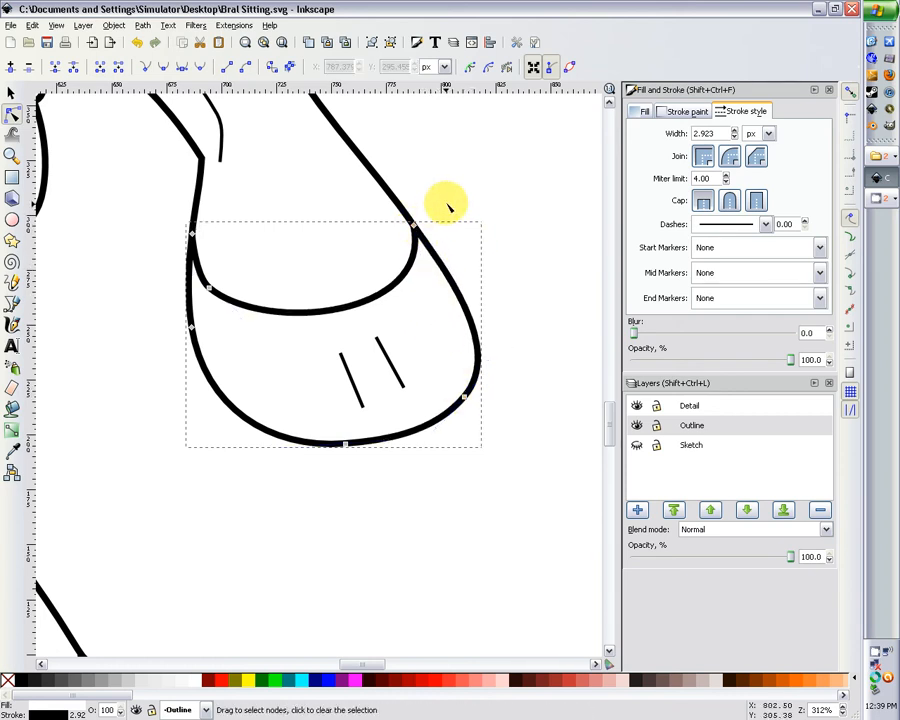
{"action": "key", "text": "minus"}
{"action": "key", "text": "minus"}
{"action": "key", "text": "minus"}
{"action": "key", "text": "minus"}
{"action": "key", "text": "minus"}
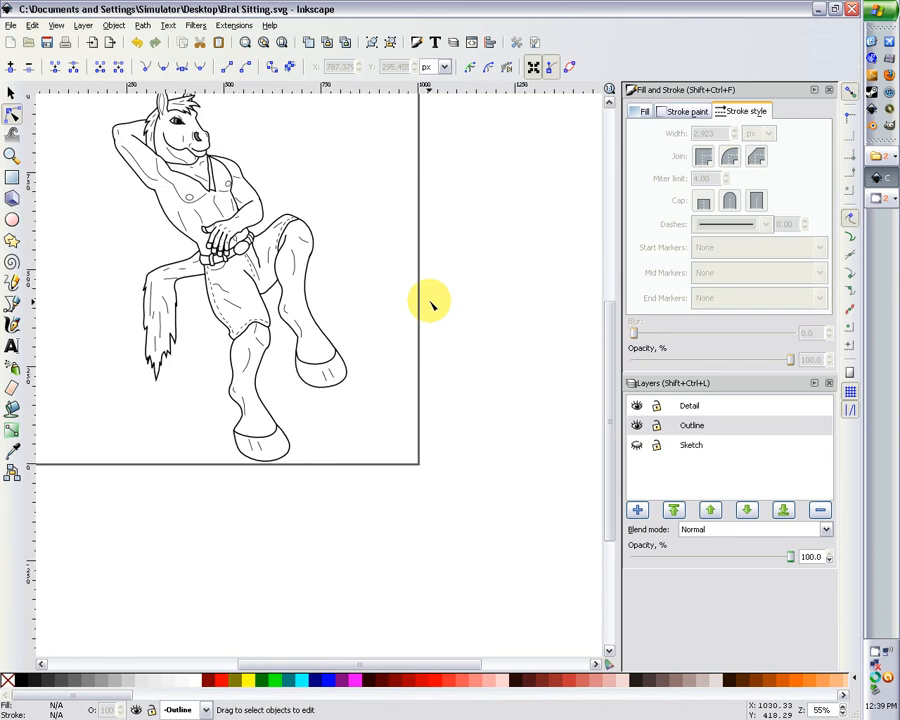
- Move the small detail line at the raised leg's ankle down slightly, by about 4.5 px
{"action": "scroll", "coordinate": [170, 392], "scroll_direction": "down", "scroll_amount": 2}
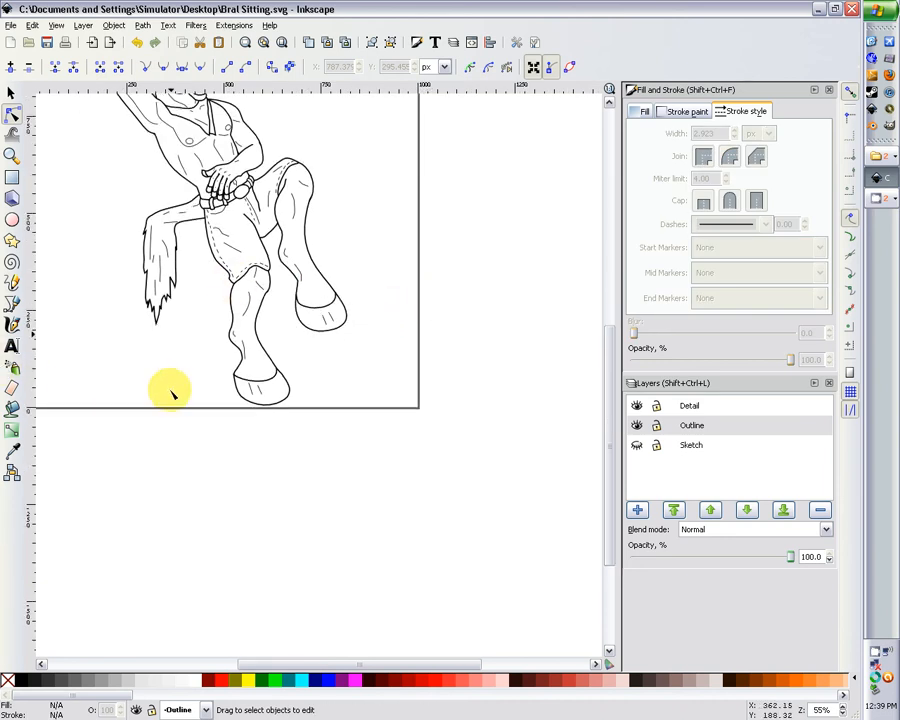
{"action": "key", "text": "plus"}
{"action": "key", "text": "plus"}
{"action": "scroll", "coordinate": [172, 392], "scroll_direction": "up", "scroll_amount": 6}
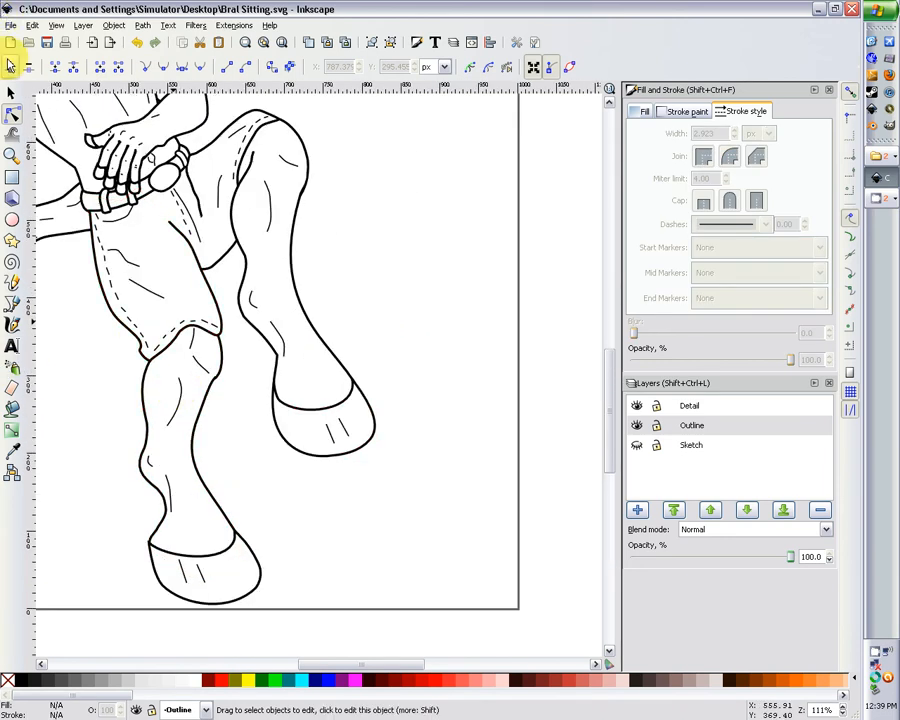
{"action": "left_click", "coordinate": [11, 92]}
{"action": "left_click", "coordinate": [287, 350]}
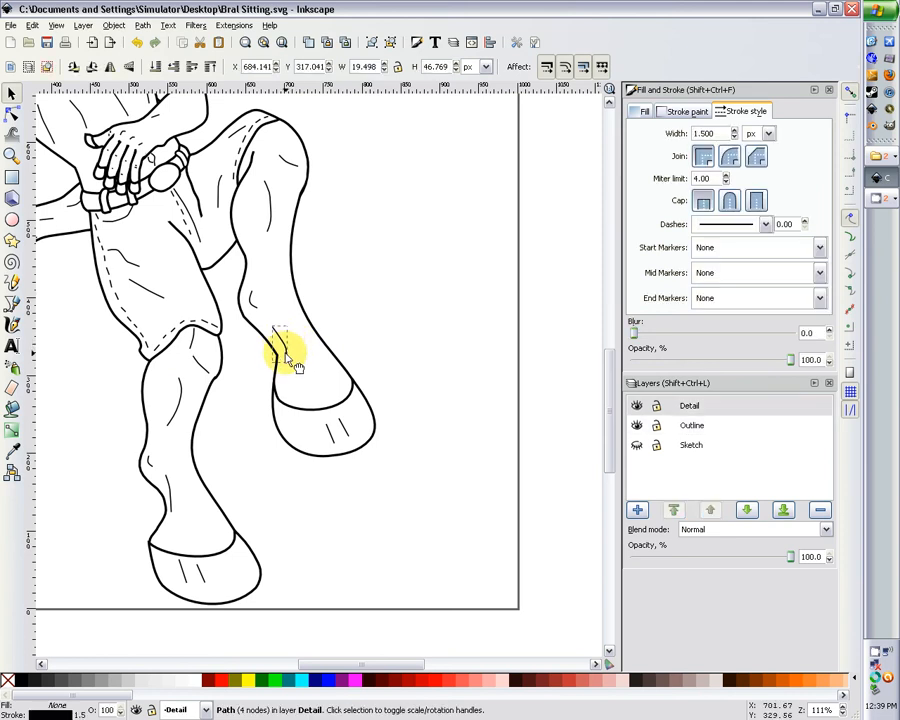
{"action": "left_click_drag", "start_coordinate": [297, 371], "coordinate": [295, 368]}
{"action": "left_click", "coordinate": [442, 285]}
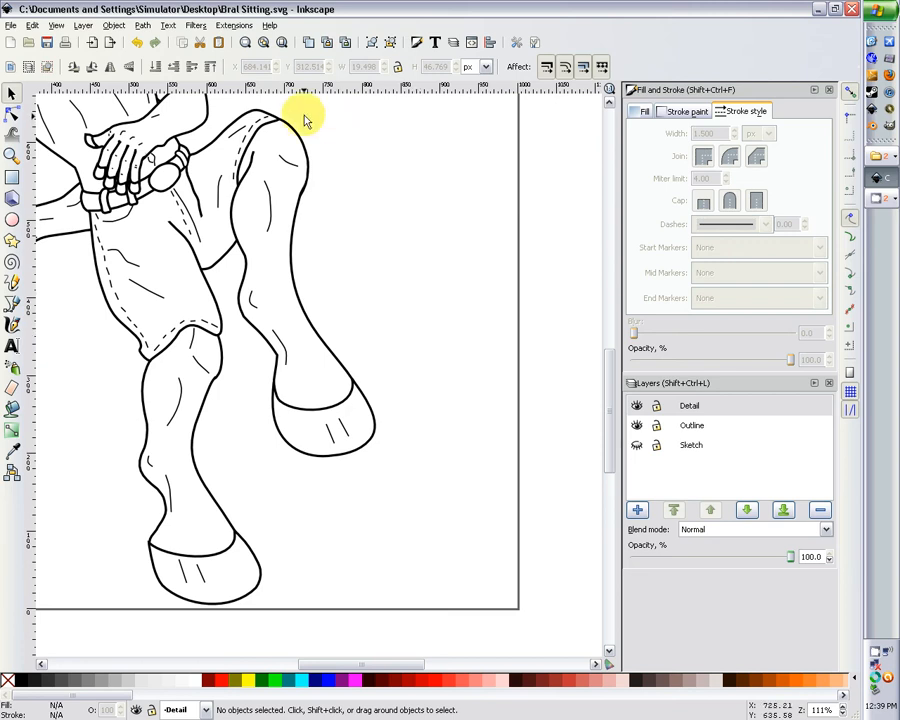
- Shift the heel nodes of the raised hoof and leg outlines outward together, then raise the hoof's top-edge node near the heel slightly
{"action": "left_click", "coordinate": [283, 400]}
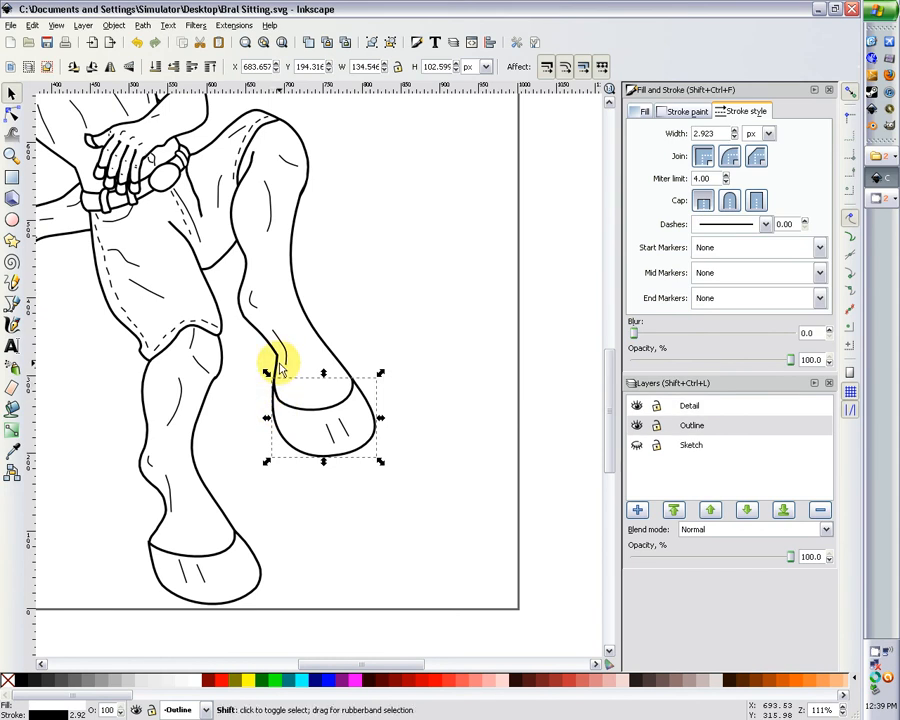
{"action": "left_click", "coordinate": [281, 368], "text": "shift"}
{"action": "left_click", "coordinate": [12, 116]}
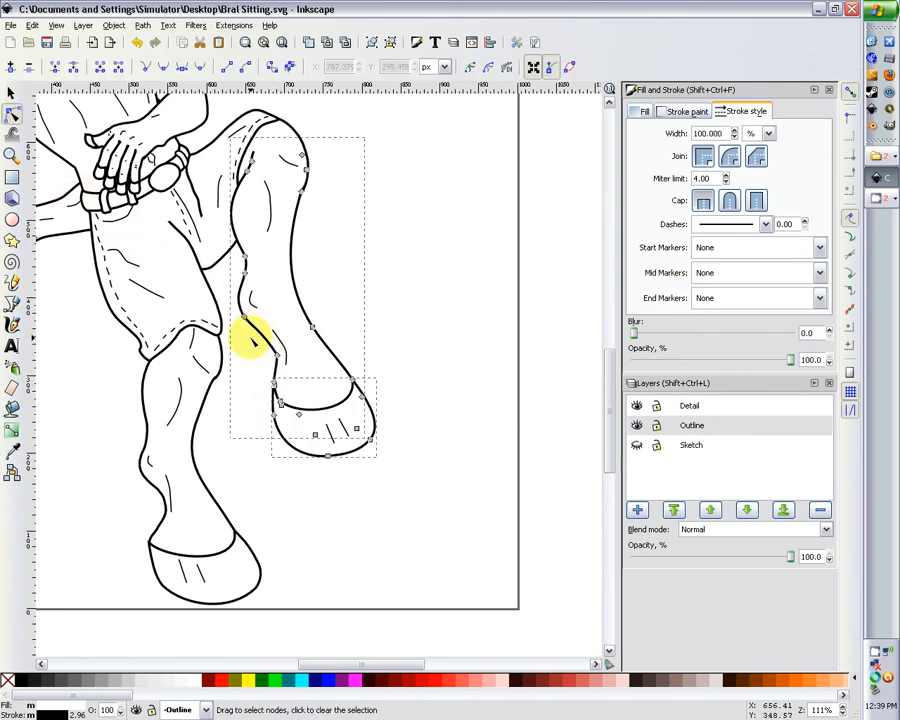
{"action": "left_click_drag", "start_coordinate": [257, 363], "coordinate": [270, 388]}
{"action": "left_click", "coordinate": [275, 391]}
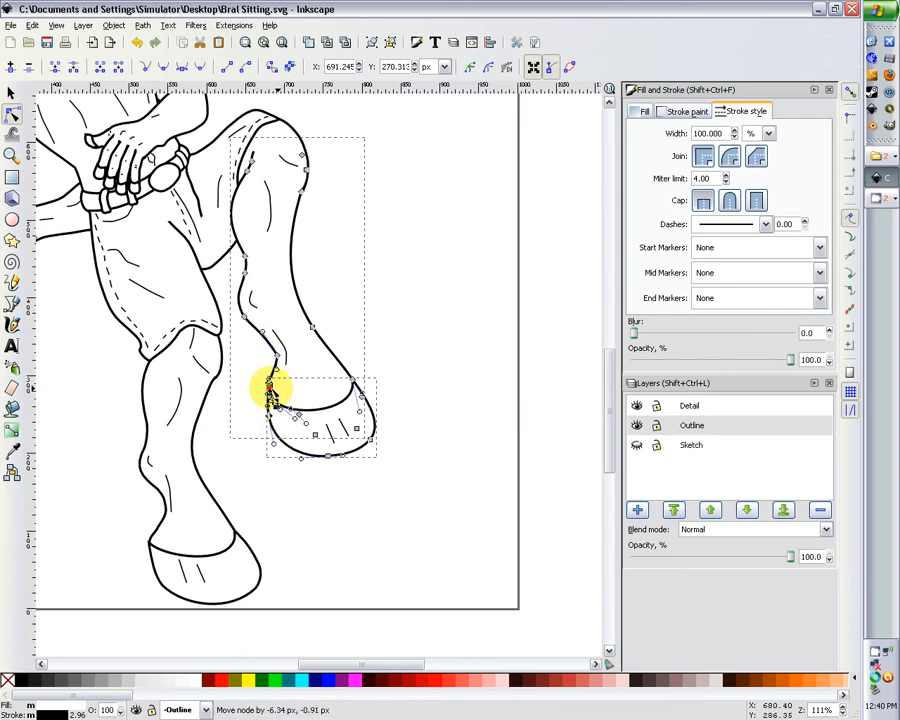
{"action": "left_click", "coordinate": [357, 325]}
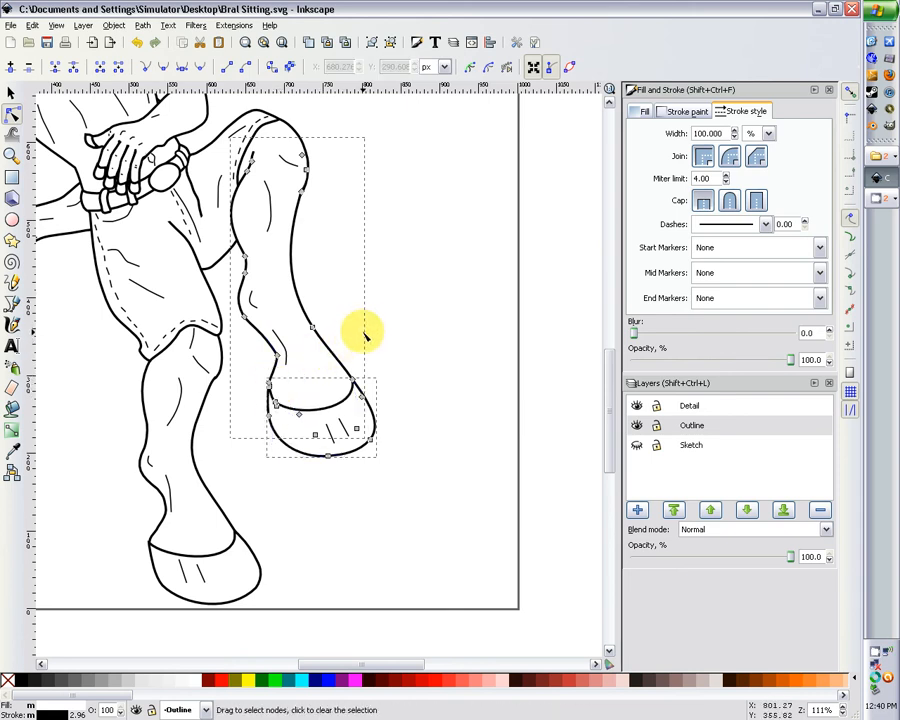
{"action": "left_click", "coordinate": [480, 397]}
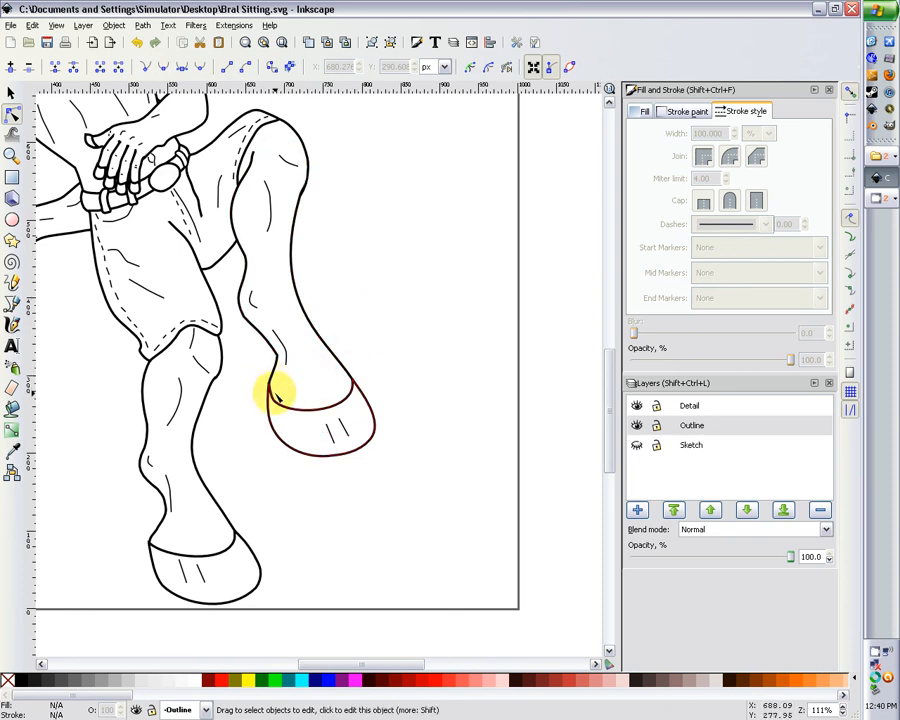
{"action": "left_click", "coordinate": [277, 399]}
{"action": "left_click_drag", "start_coordinate": [277, 400], "coordinate": [282, 395]}
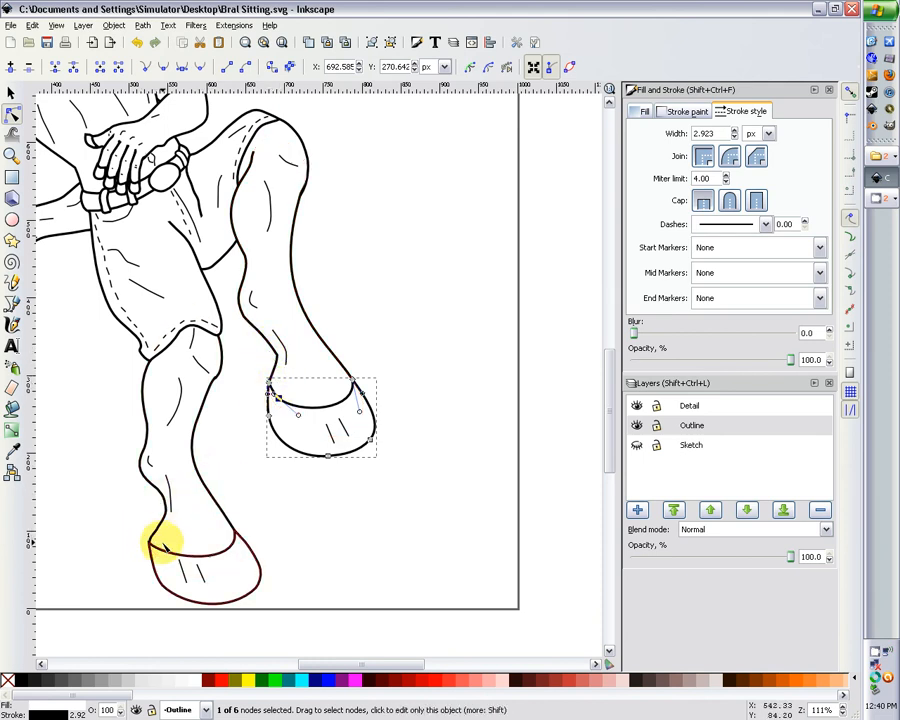
- Shift the heel nodes of the planted hoof and its leg outline slightly inward together
{"action": "left_click", "coordinate": [165, 536]}
{"action": "left_click", "coordinate": [152, 543]}
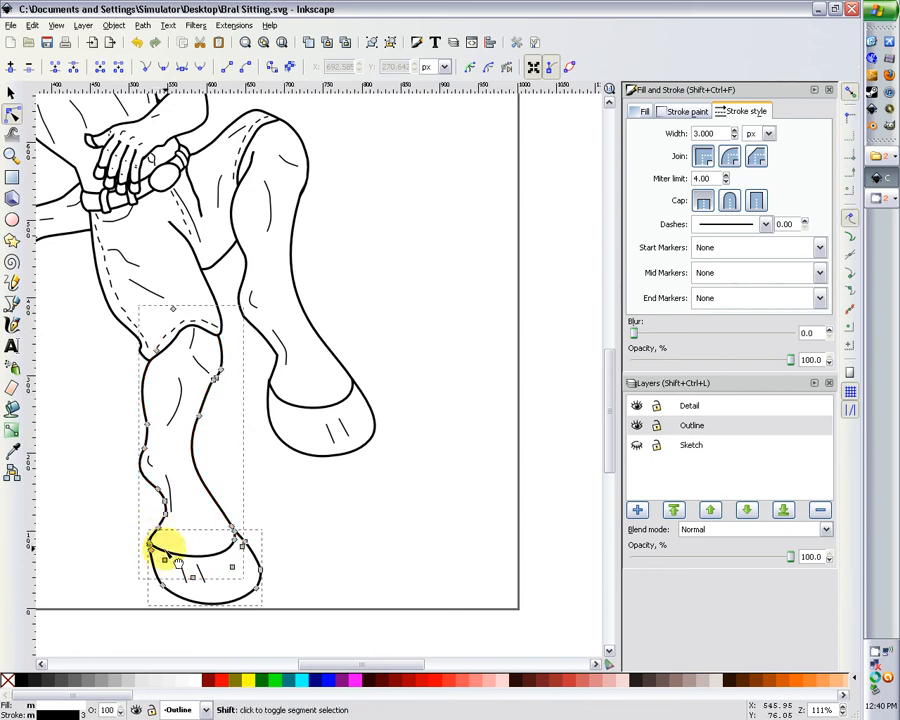
{"action": "left_click", "coordinate": [170, 556], "text": "shift"}
{"action": "mouse_move", "coordinate": [160, 563]}
{"action": "left_mouse_down"}
{"action": "mouse_move", "coordinate": [150, 545]}
{"action": "mouse_move", "coordinate": [157, 548]}
{"action": "left_mouse_up"}
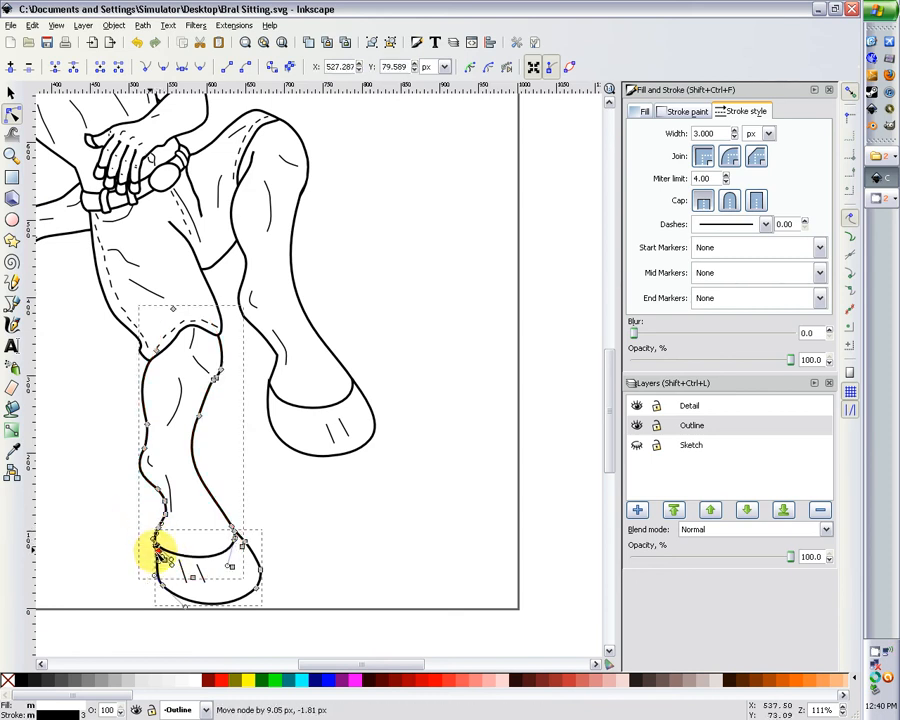
{"action": "left_click", "coordinate": [138, 538]}
{"action": "left_click", "coordinate": [122, 520]}
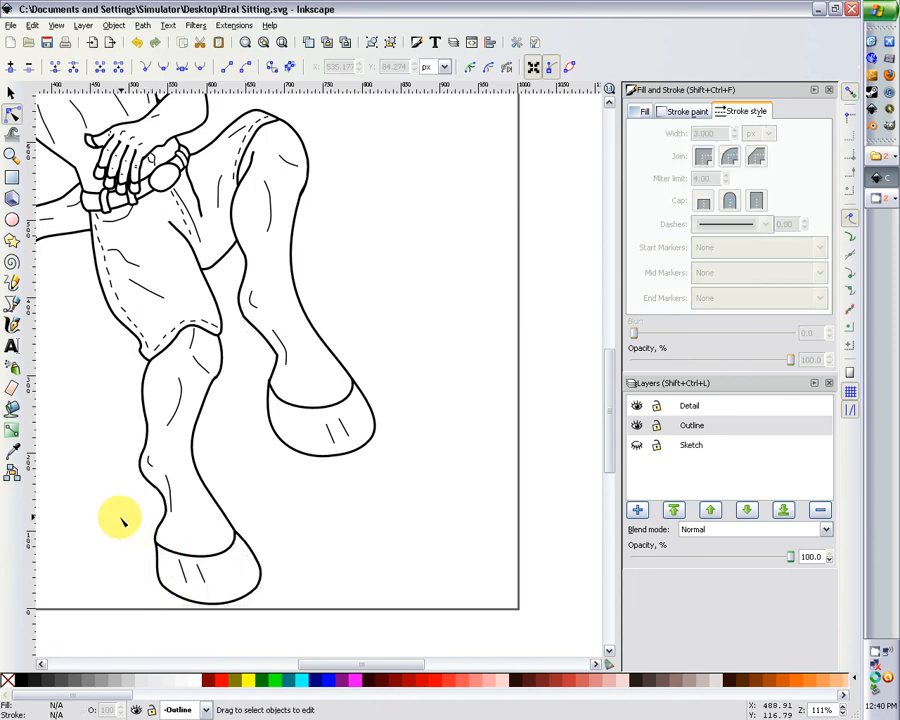
- Move the raised hoof's front lower node inward to narrow the toe
{"action": "scroll", "coordinate": [124, 516], "scroll_direction": "down", "scroll_amount": 2}
{"action": "scroll", "coordinate": [124, 516], "scroll_direction": "up", "scroll_amount": 1}
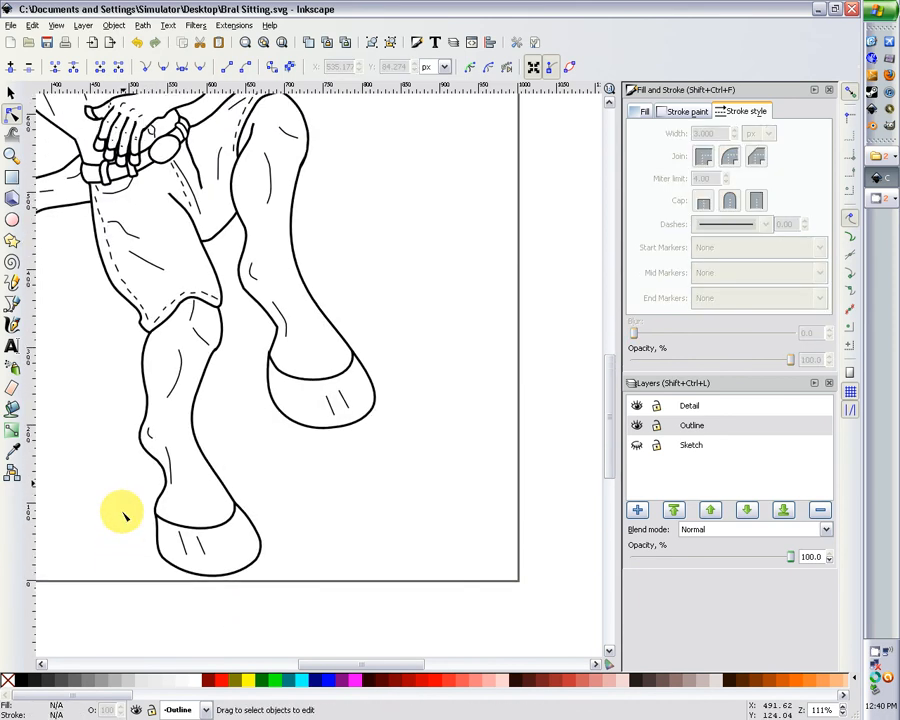
{"action": "key", "text": "minus"}
{"action": "key", "text": "minus"}
{"action": "key", "text": "minus"}
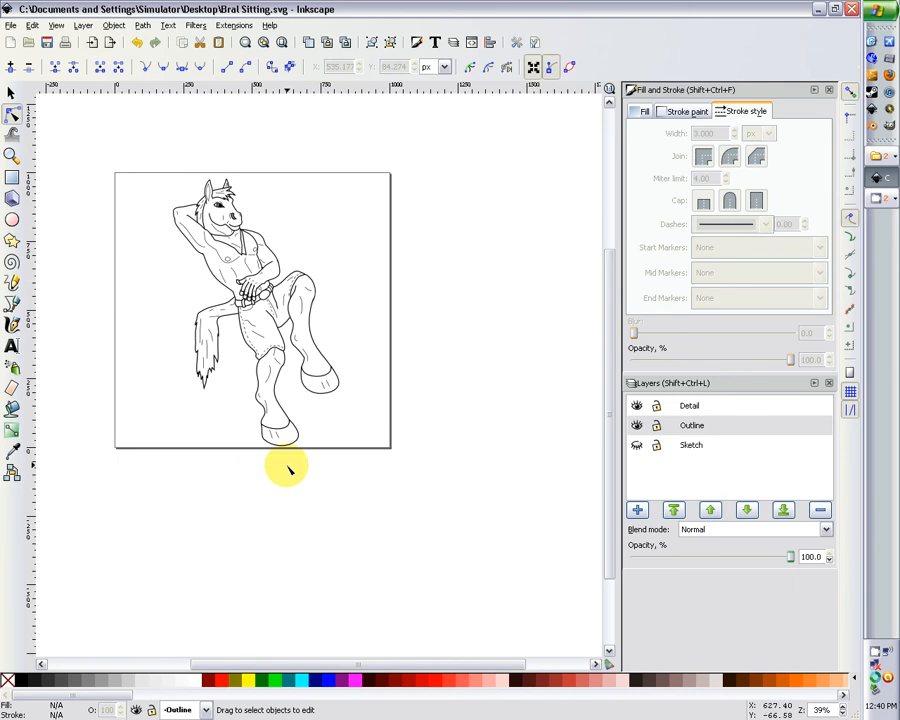
{"action": "scroll", "coordinate": [296, 462], "scroll_direction": "up", "scroll_amount": 3}
{"action": "scroll", "coordinate": [330, 440], "scroll_direction": "down", "scroll_amount": 3}
{"action": "scroll", "coordinate": [355, 428], "scroll_direction": "up", "scroll_amount": 3, "text": "ctrl"}
{"action": "left_click", "coordinate": [366, 462]}
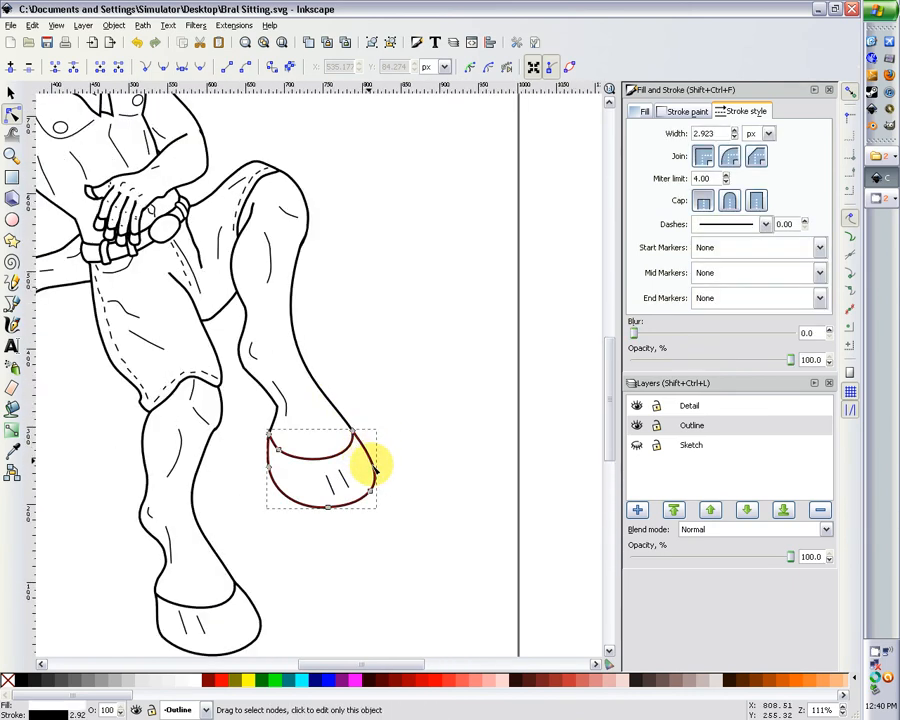
{"action": "left_click_drag", "start_coordinate": [372, 490], "coordinate": [364, 494]}
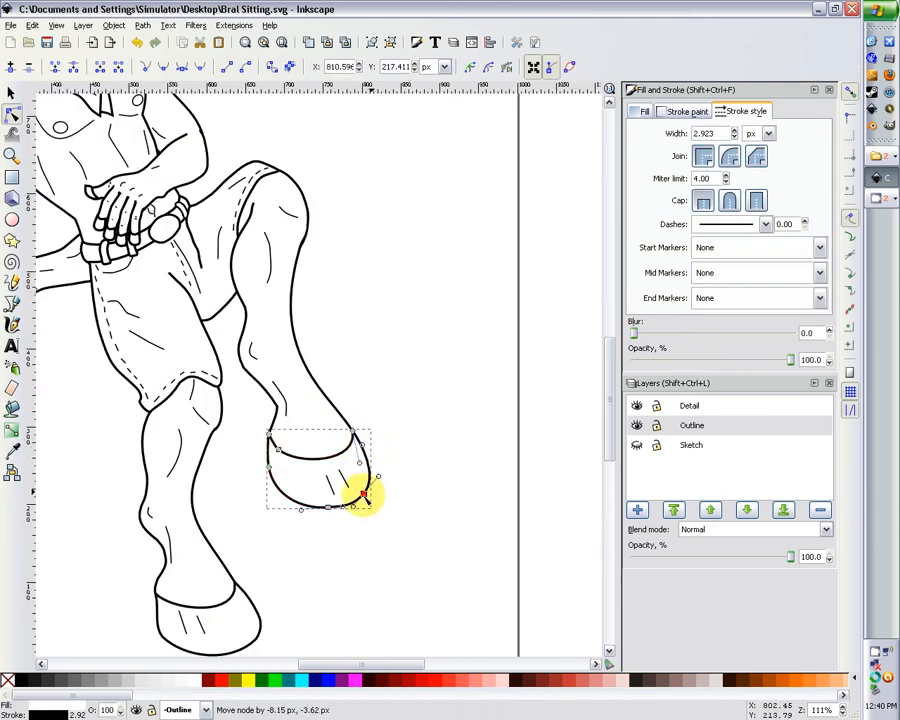
{"action": "left_click", "coordinate": [388, 460]}
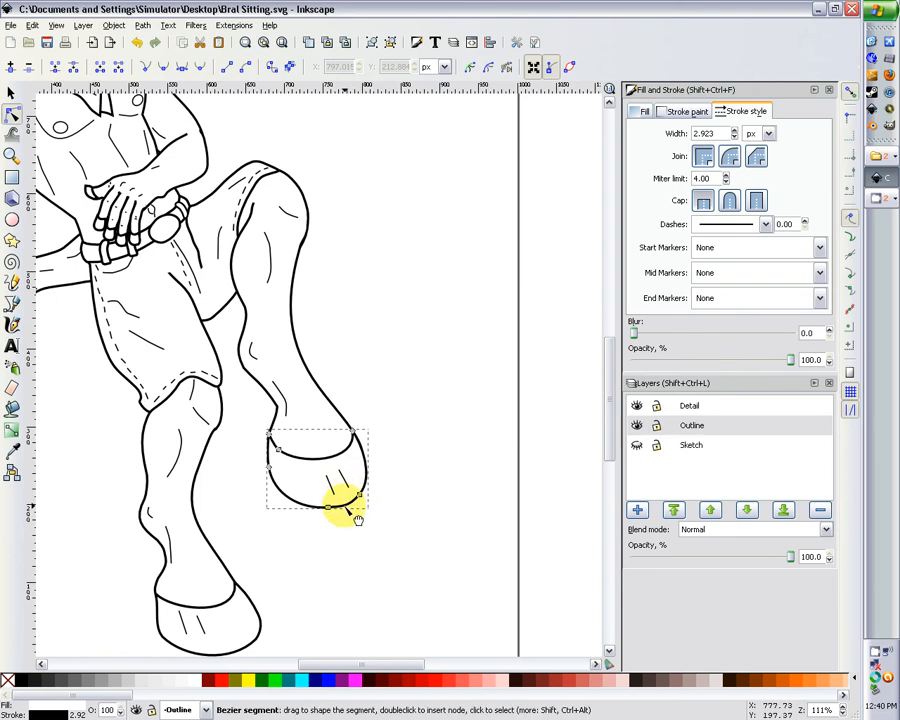
- Readjust the raised hoof's front lower node and its curve, then remove the underside and rear-edge nodes
{"action": "left_click", "coordinate": [355, 492]}
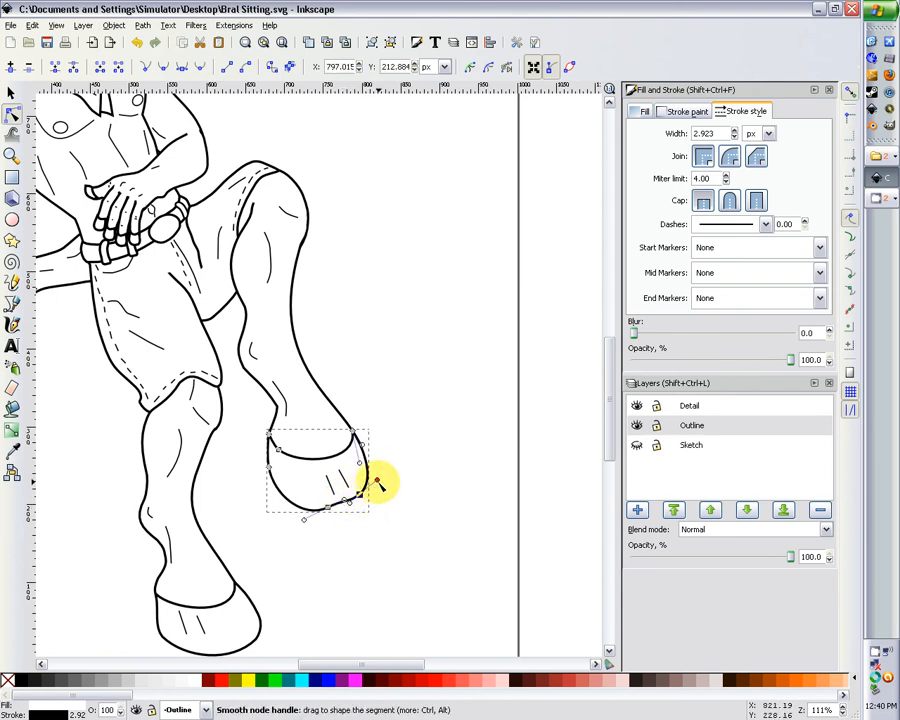
{"action": "left_click_drag", "start_coordinate": [376, 478], "coordinate": [367, 488]}
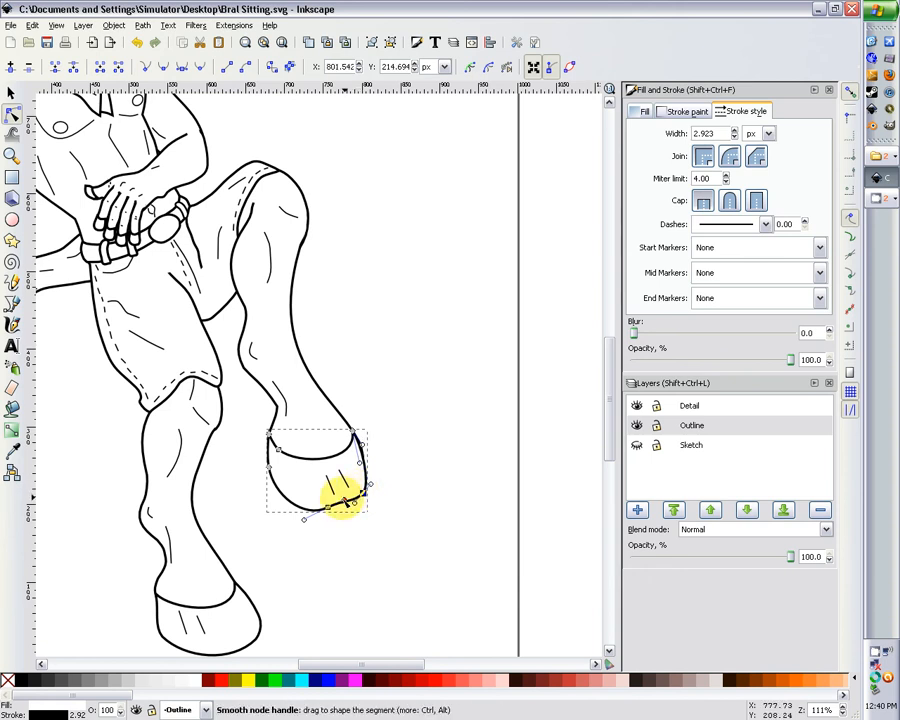
{"action": "left_click", "coordinate": [330, 508], "text": "shift"}
{"action": "key", "text": "Delete"}
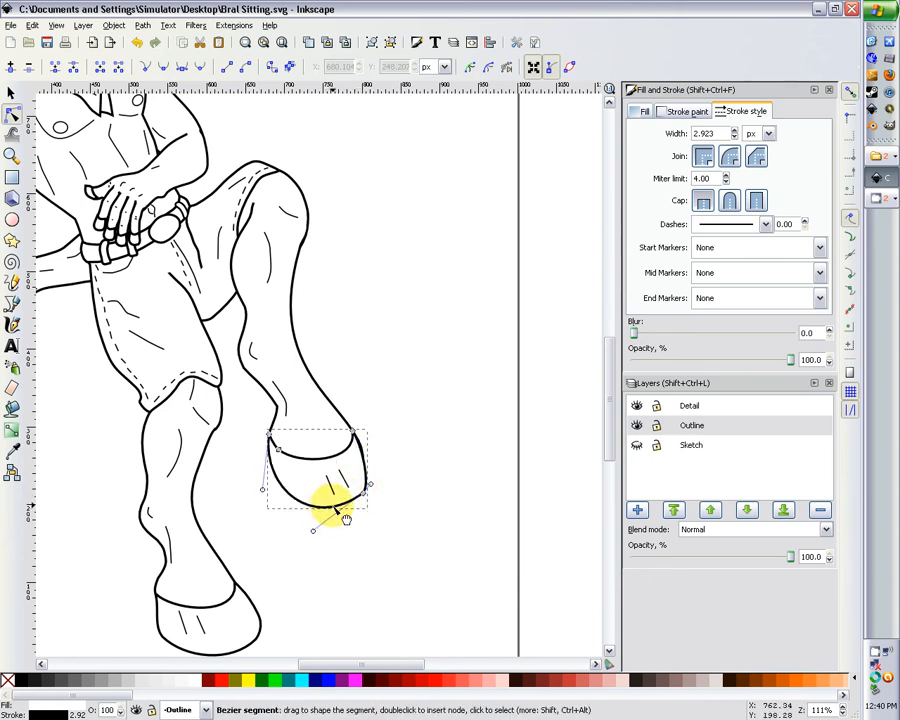
- Tuck the raised leg outline's node at the front of the hoof inward to fit the narrowed hoof
{"action": "left_click", "coordinate": [333, 428]}
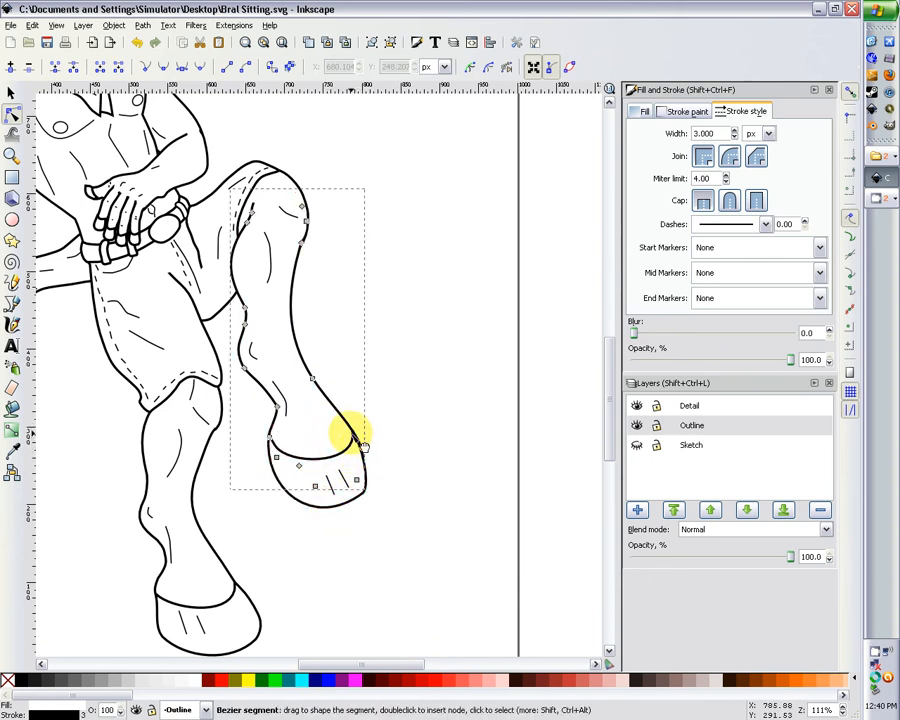
{"action": "left_click", "coordinate": [348, 430]}
{"action": "left_click_drag", "start_coordinate": [350, 430], "coordinate": [350, 431]}
{"action": "left_click", "coordinate": [377, 457]}
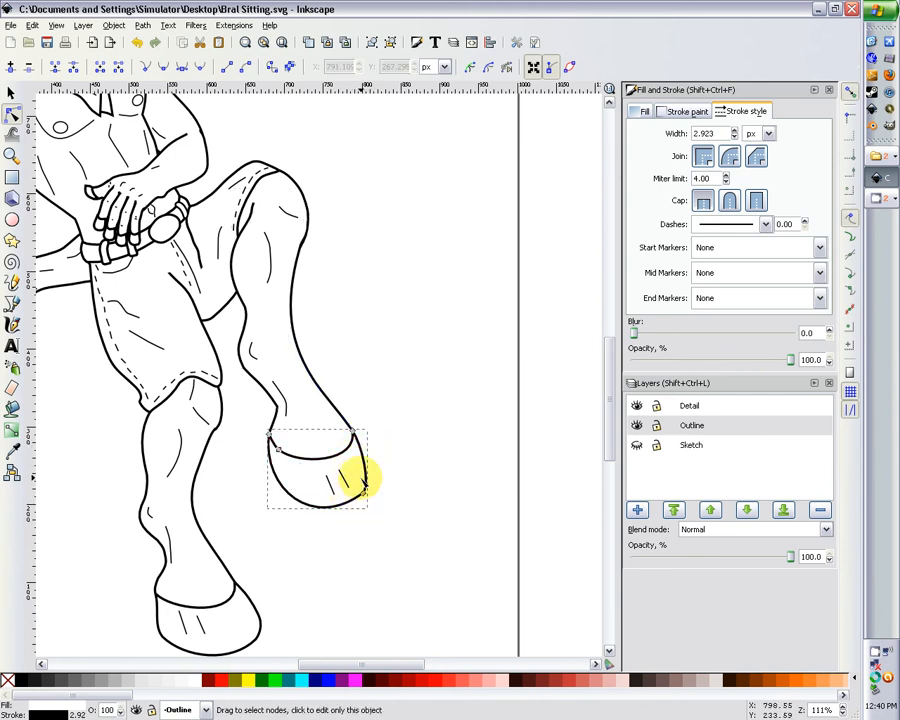
- Round the raised hoof's front lower corner by adding a node on each side of it and removing the corner node
{"action": "left_click", "coordinate": [374, 486]}
{"action": "left_click", "coordinate": [331, 488]}
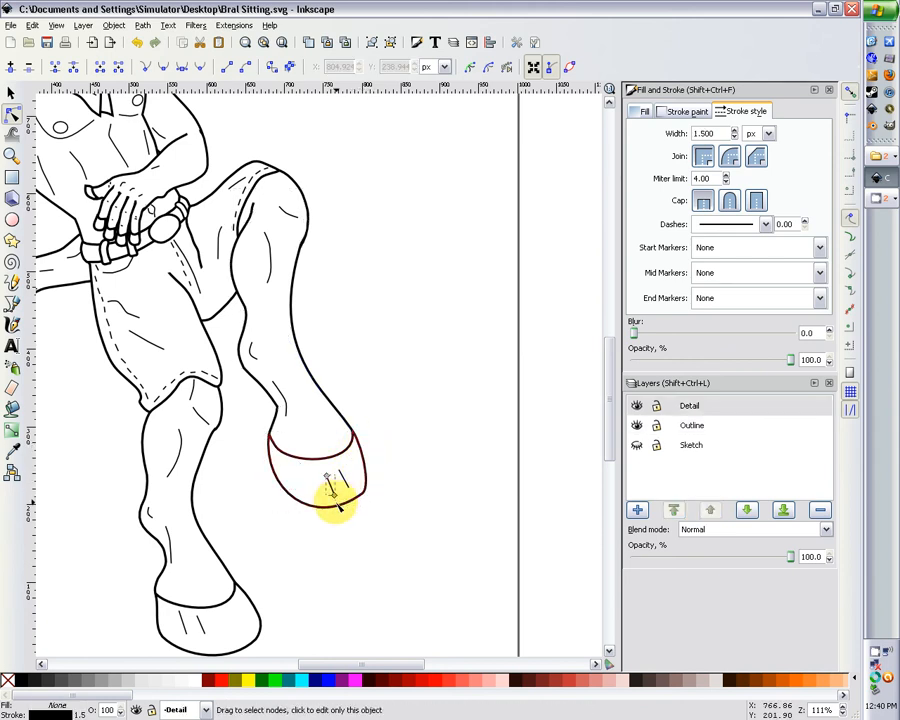
{"action": "left_click", "coordinate": [339, 504]}
{"action": "double_click", "coordinate": [344, 504]}
{"action": "double_click", "coordinate": [365, 493]}
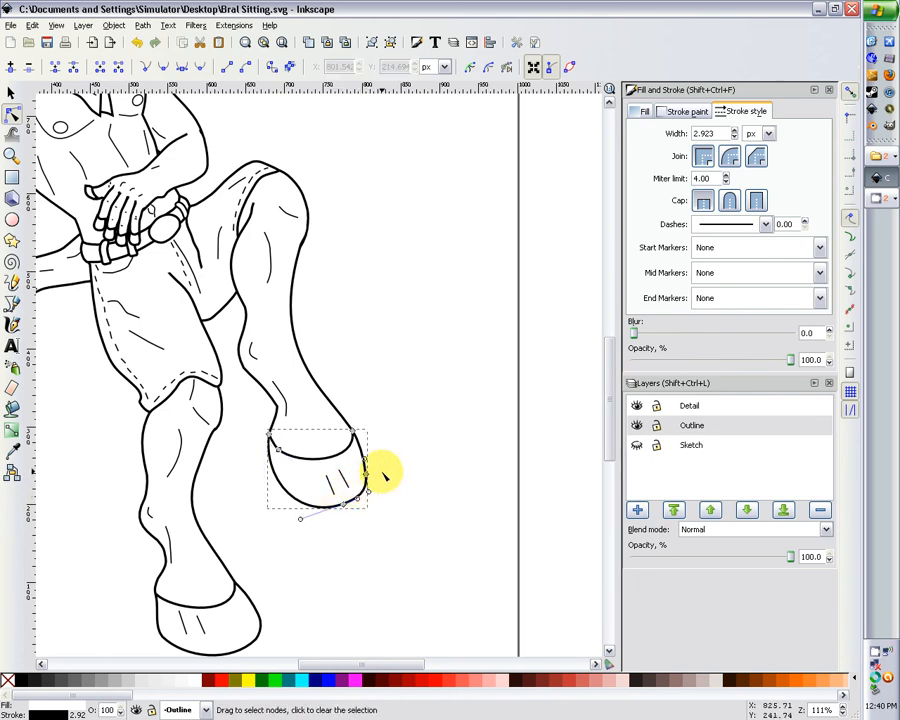
{"action": "left_click", "coordinate": [376, 463]}
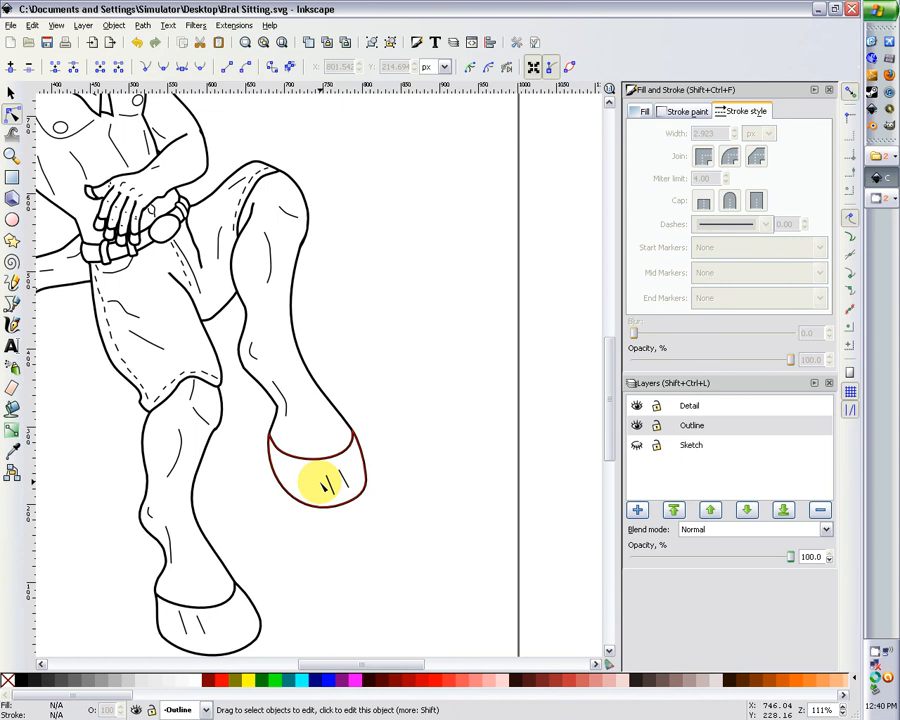
- Add a node on the raised hoof's rear edge and move it slightly down to fill out the curve
{"action": "scroll", "coordinate": [310, 480], "scroll_direction": "down", "scroll_amount": 2}
{"action": "left_click", "coordinate": [257, 548]}
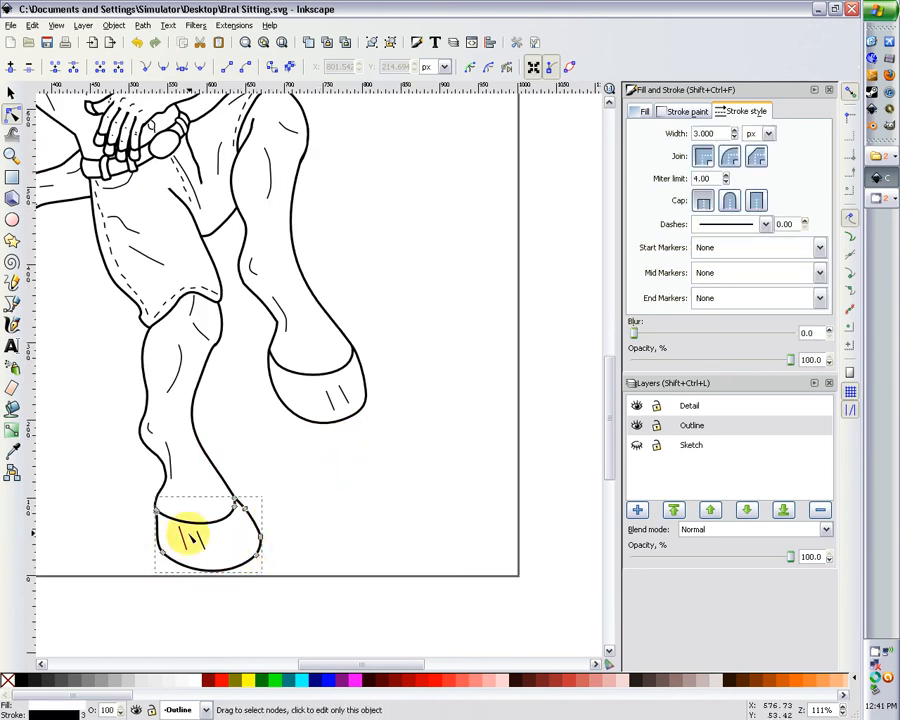
{"action": "left_click", "coordinate": [279, 390]}
{"action": "left_click", "coordinate": [280, 392]}
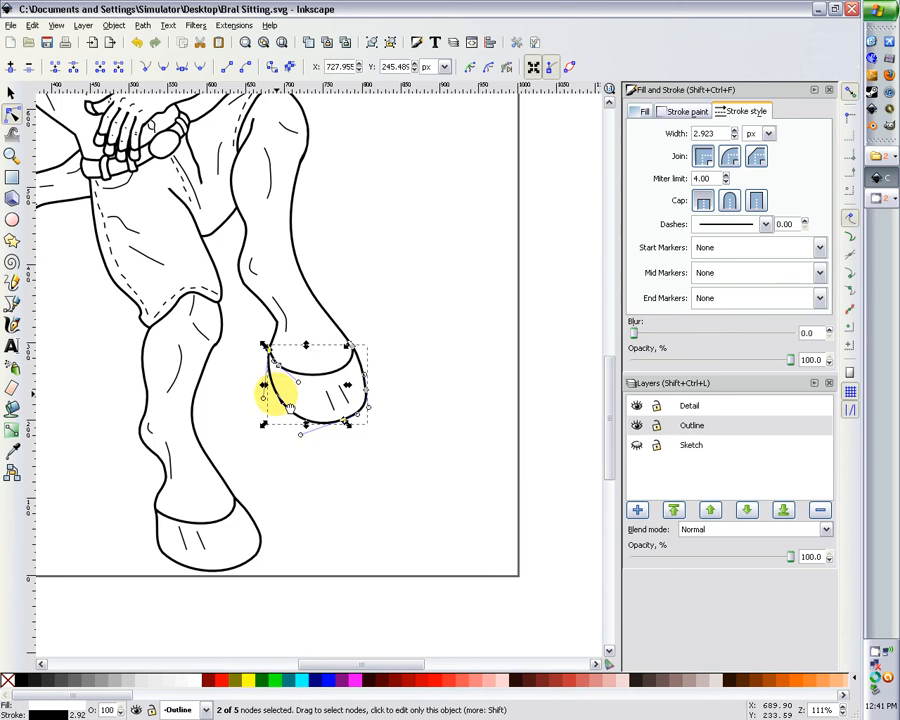
{"action": "double_click", "coordinate": [277, 393]}
{"action": "left_click_drag", "start_coordinate": [277, 393], "coordinate": [277, 399]}
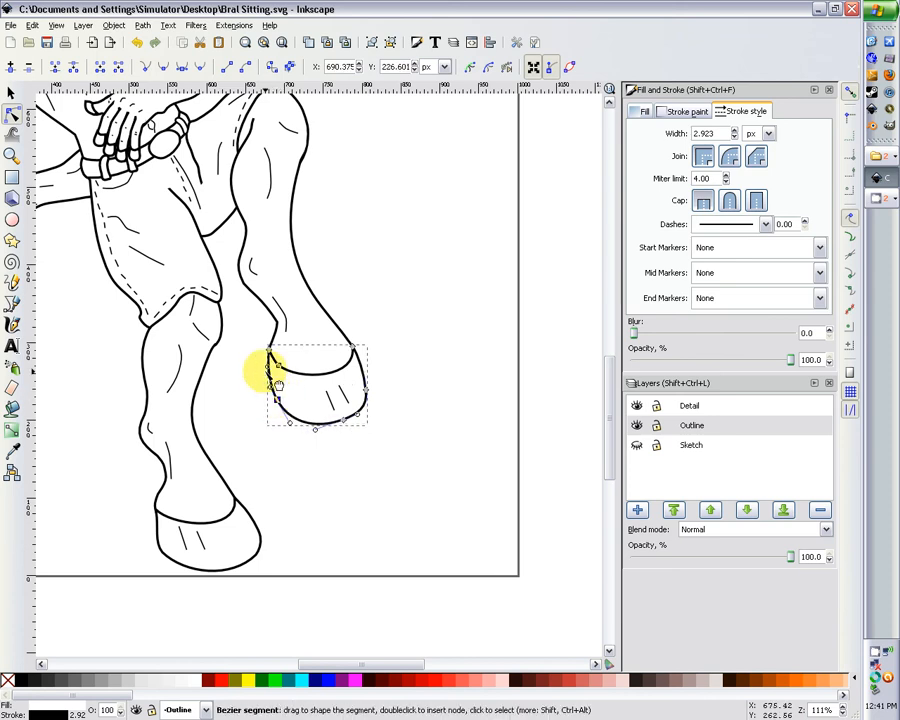
- Move the planted hoof's front edge and front lower nodes inward to match the raised hoof's narrower toe
{"action": "left_click", "coordinate": [246, 534]}
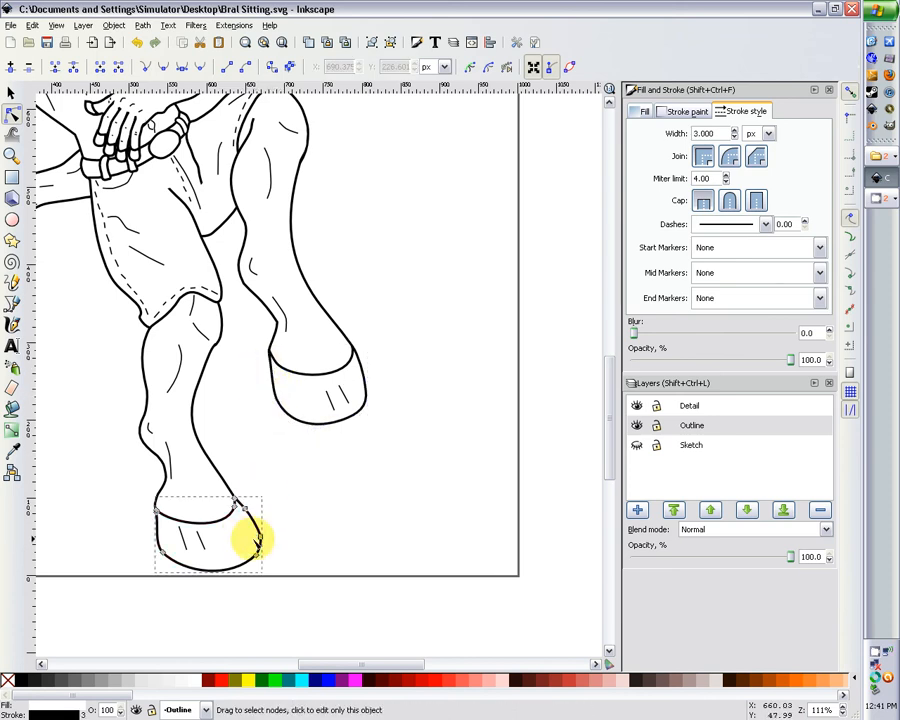
{"action": "left_click_drag", "start_coordinate": [259, 536], "coordinate": [251, 542]}
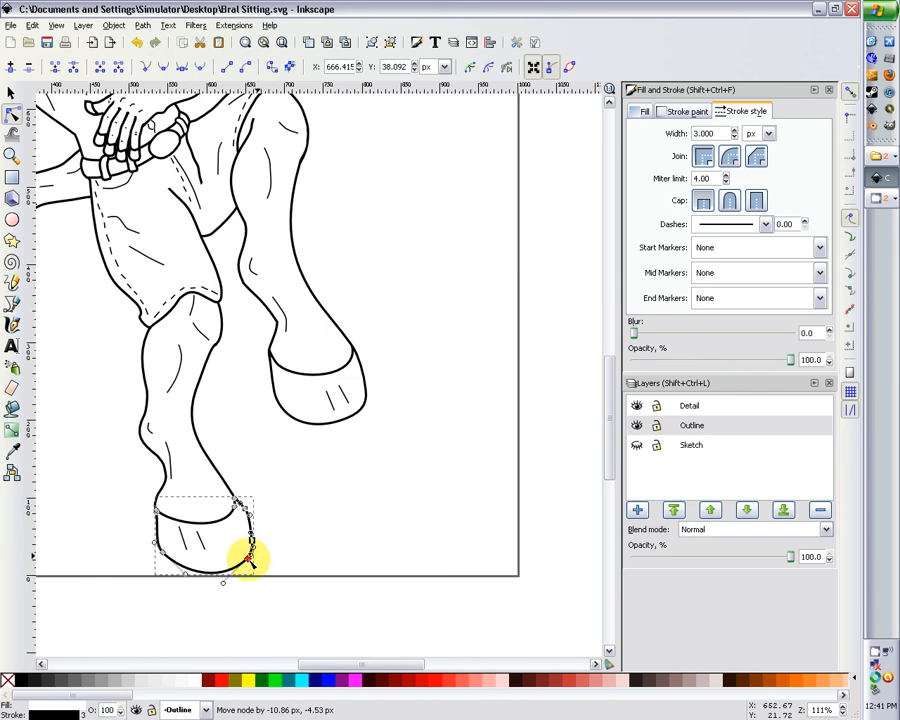
{"action": "left_click", "coordinate": [305, 503]}
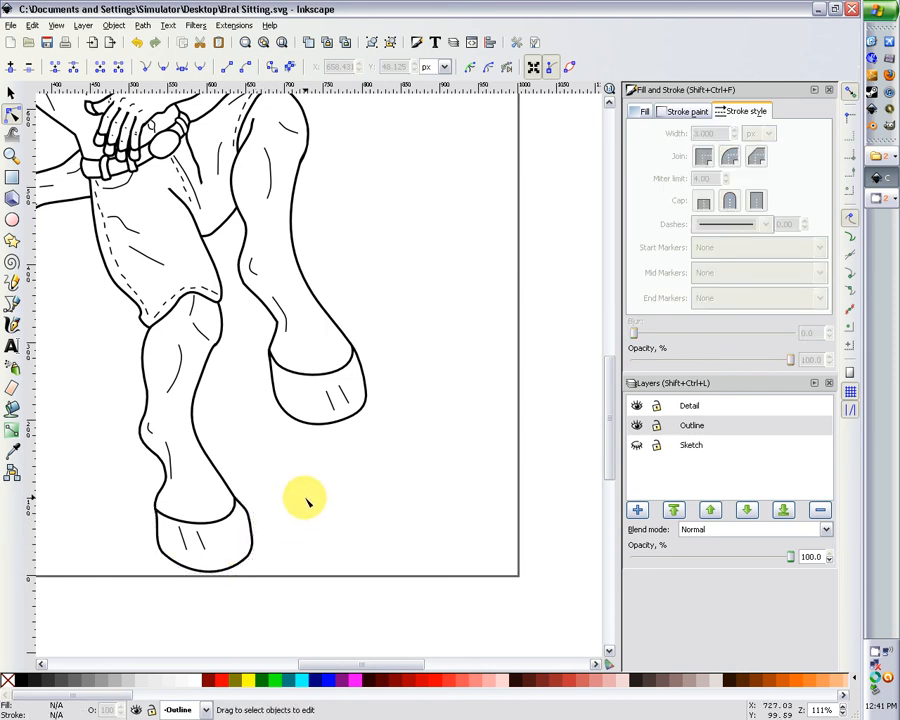
{"action": "key", "text": "minus"}
{"action": "key", "text": "minus"}
{"action": "key", "text": "minus"}
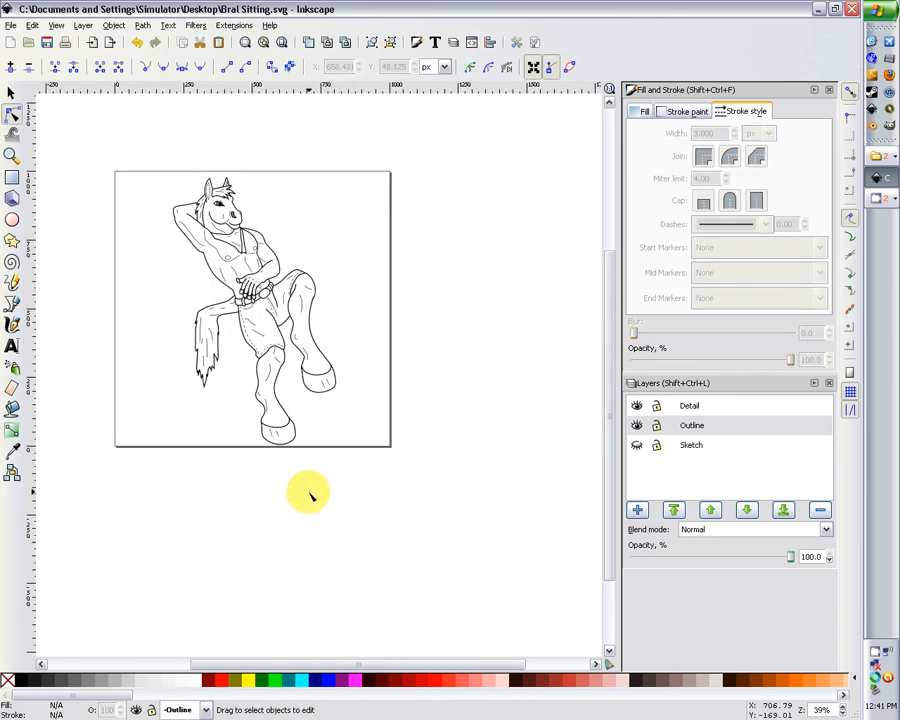
- Move the planted hoof's upper front node slightly inward and down to smooth the curve of its front edge
{"action": "scroll", "coordinate": [305, 458], "scroll_direction": "up", "scroll_amount": 5}
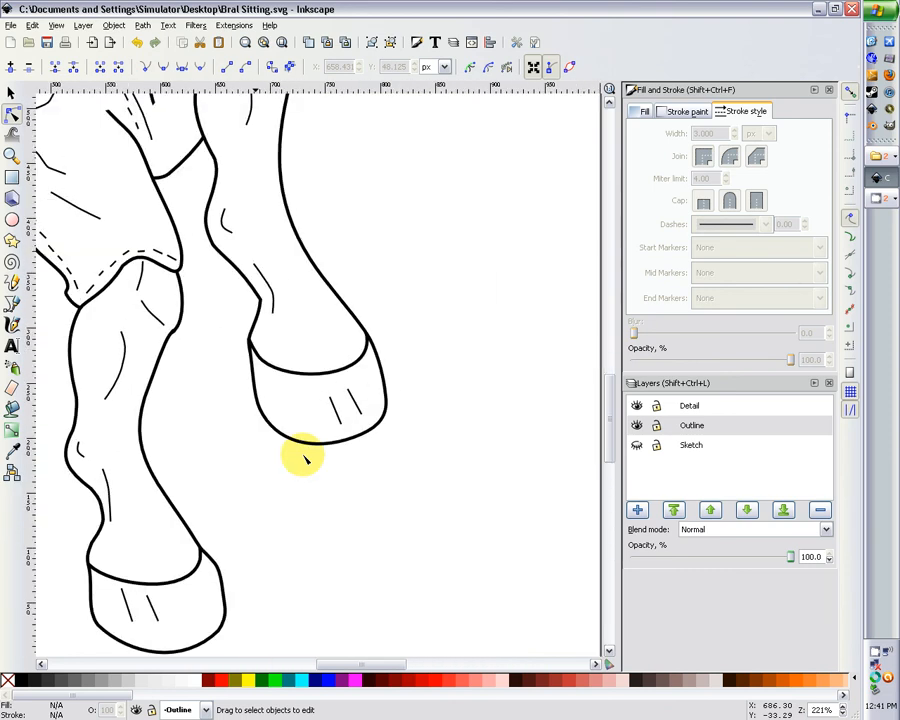
{"action": "left_click", "coordinate": [165, 494]}
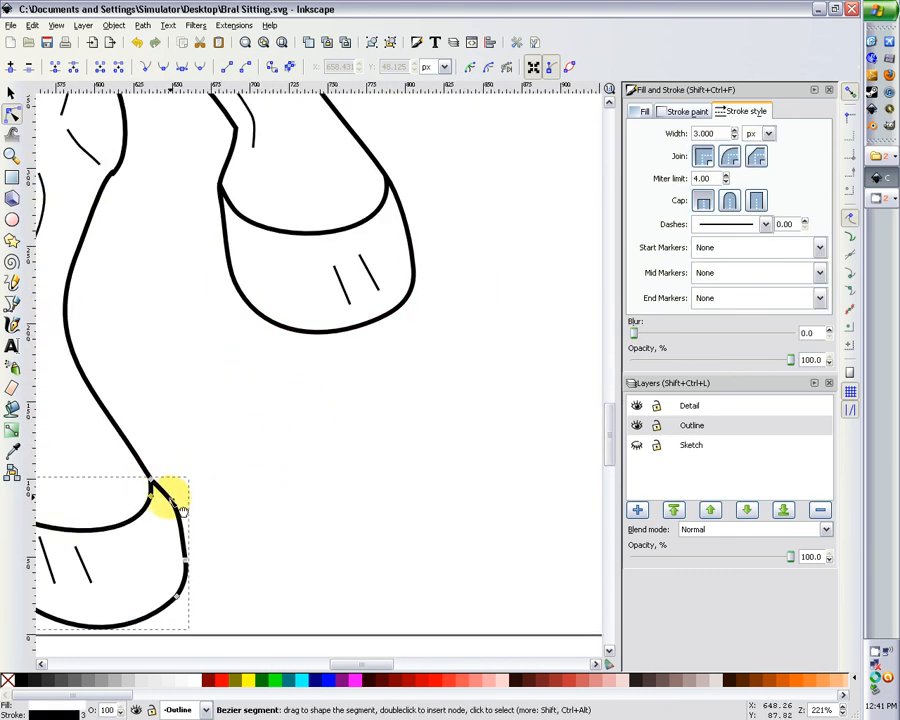
{"action": "left_click_drag", "start_coordinate": [165, 496], "coordinate": [161, 498]}
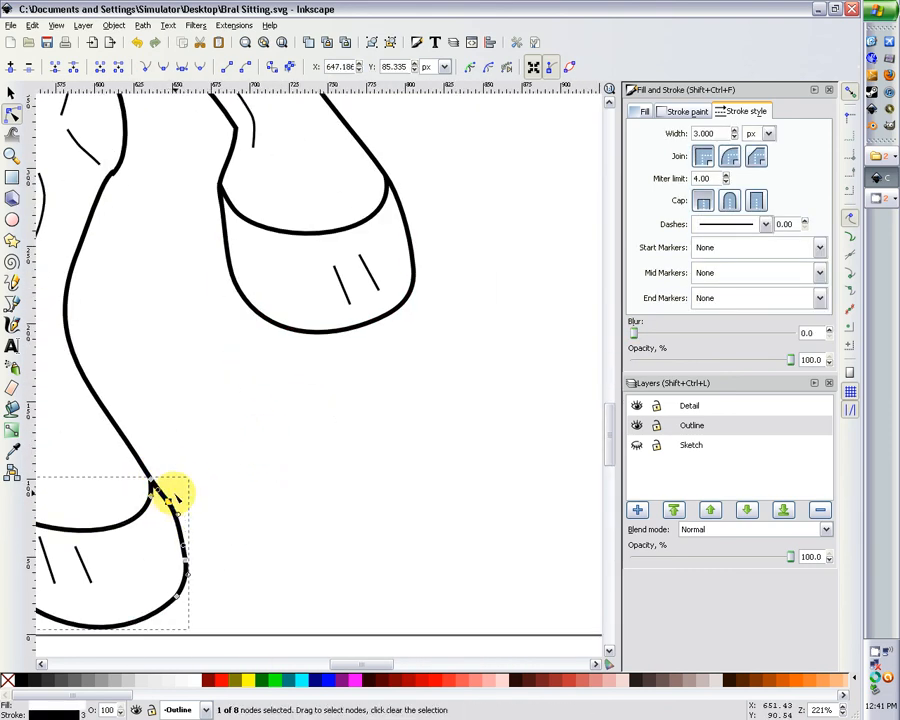
{"action": "left_click", "coordinate": [195, 553]}
{"action": "left_click_drag", "start_coordinate": [405, 668], "coordinate": [362, 663]}
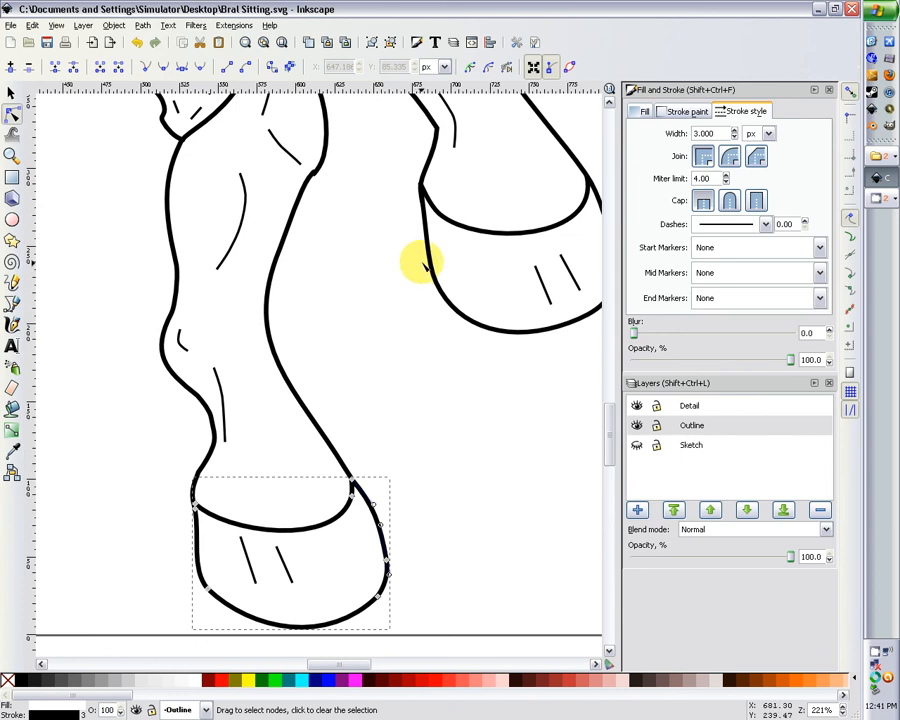
- Reshape the raised leg's outline at the rear top of the hoof by adjusting the curve at its smooth node
{"action": "left_click", "coordinate": [423, 222]}
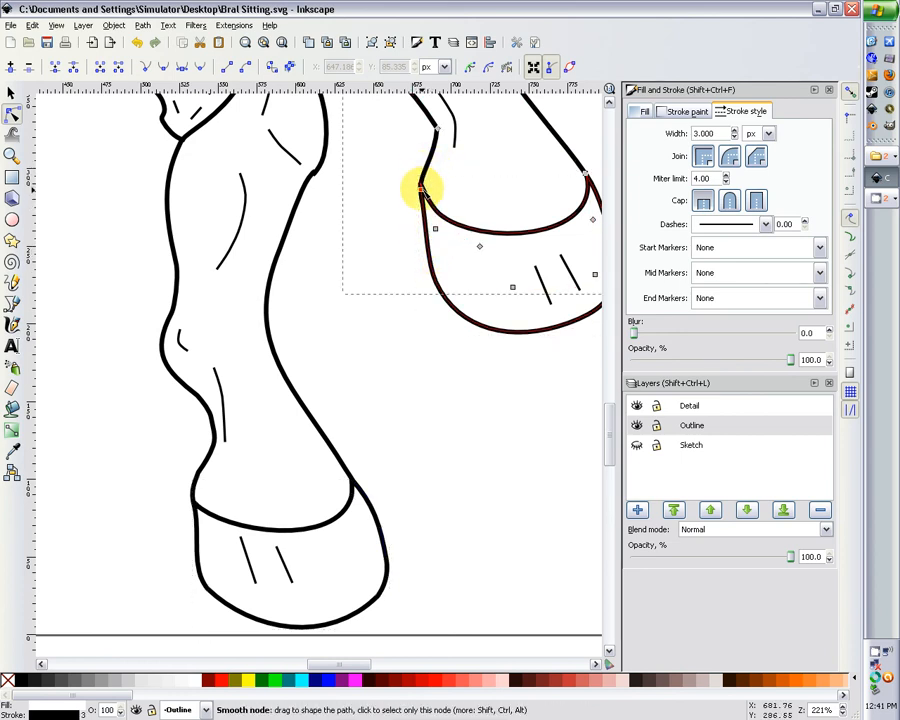
{"action": "left_click", "coordinate": [420, 172]}
{"action": "left_click_drag", "start_coordinate": [418, 172], "coordinate": [417, 165]}
{"action": "left_click", "coordinate": [402, 237]}
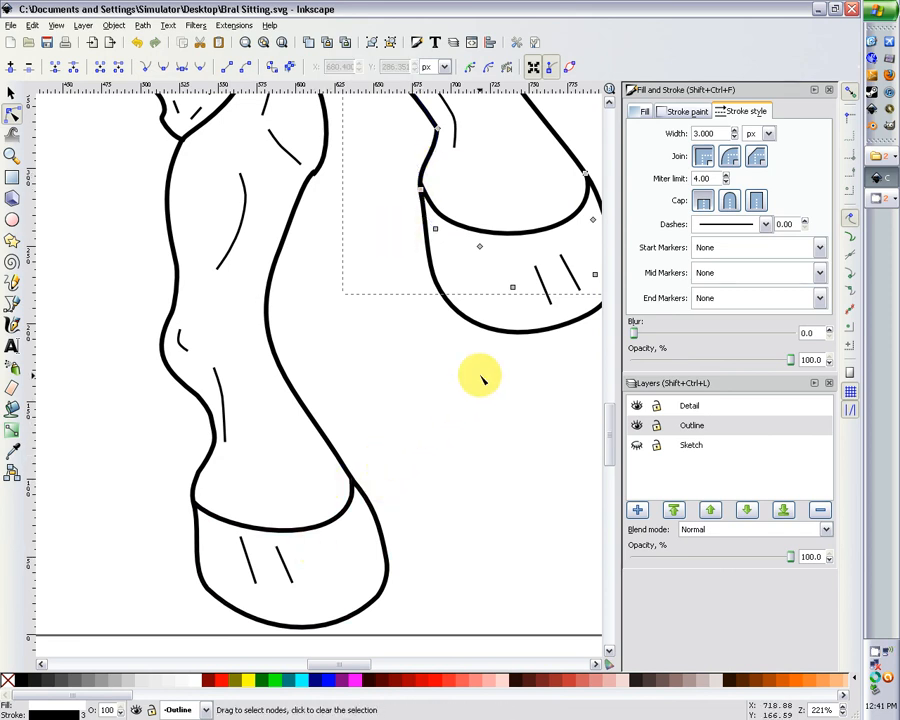
{"action": "scroll", "coordinate": [482, 376], "scroll_direction": "down", "scroll_amount": 3}
{"action": "left_click", "coordinate": [438, 395]}
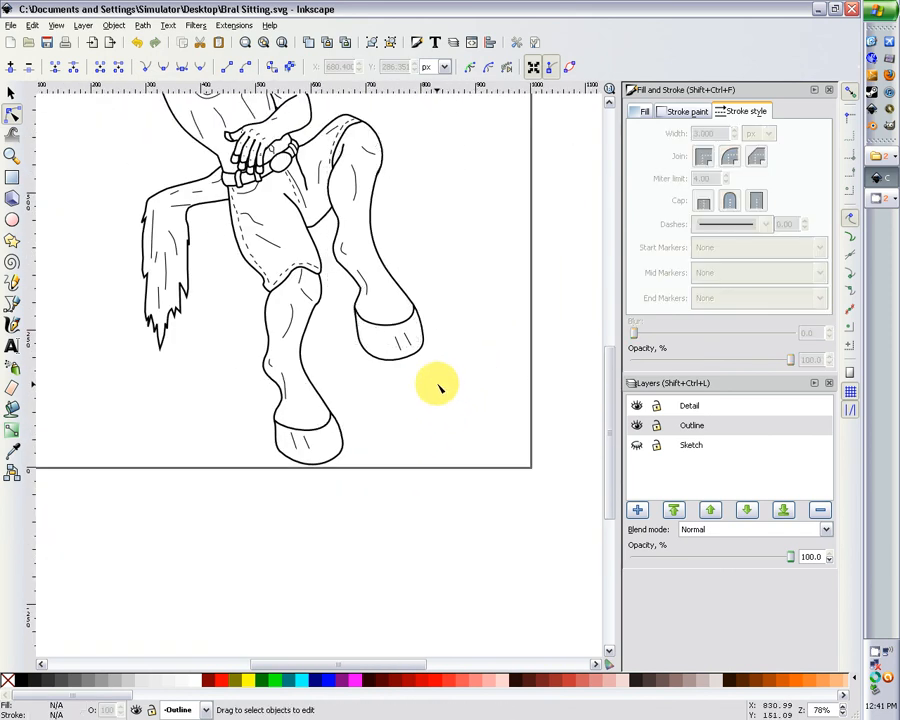
- Select both detail lines on the raised hoof and rotate them slightly to a steeper angle
{"action": "scroll", "coordinate": [440, 378], "scroll_direction": "up", "scroll_amount": 1}
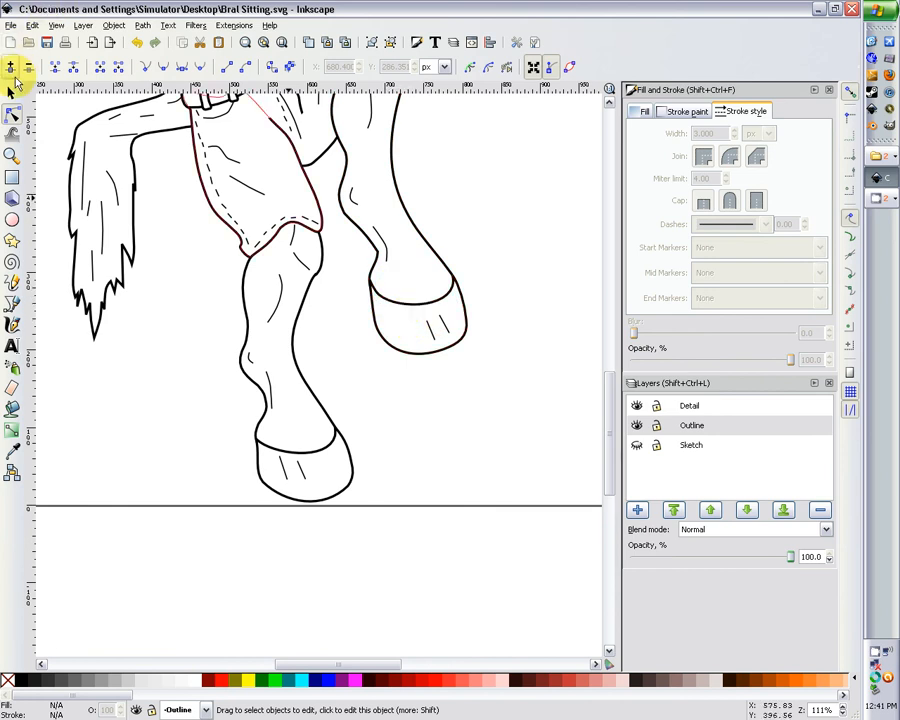
{"action": "left_click", "coordinate": [20, 93]}
{"action": "left_click", "coordinate": [438, 327]}
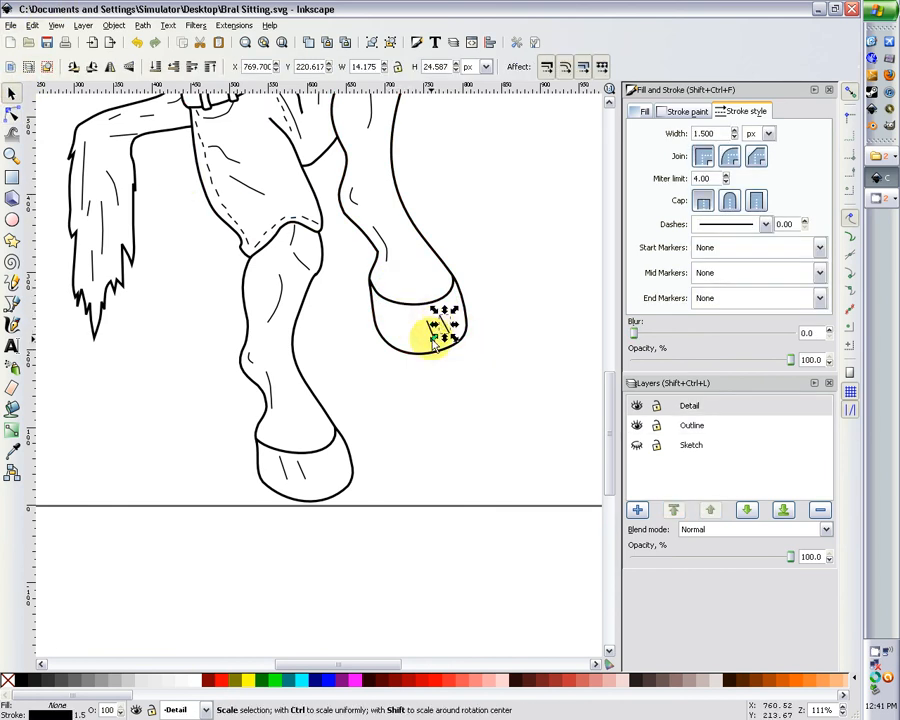
{"action": "left_click", "coordinate": [435, 331], "text": "shift"}
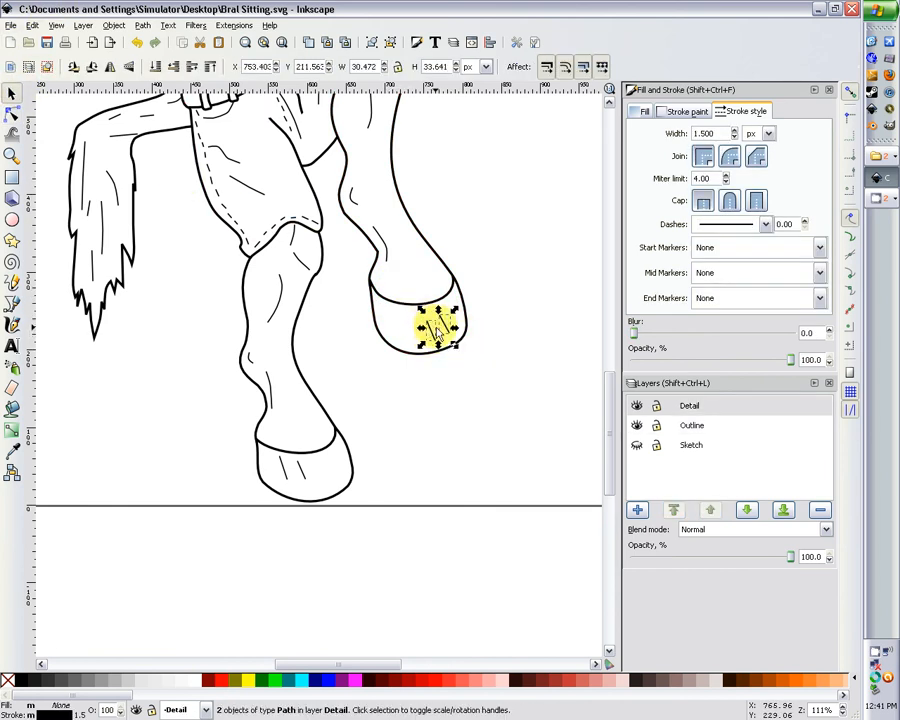
{"action": "left_click", "coordinate": [458, 346]}
{"action": "left_click_drag", "start_coordinate": [454, 343], "coordinate": [436, 320]}
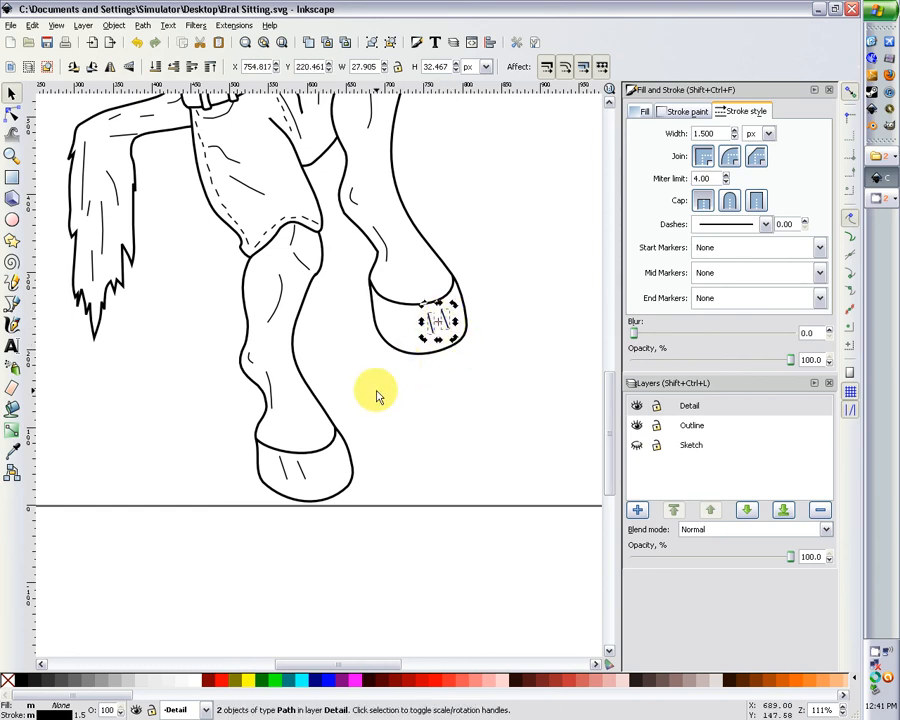
- Rotate the planted hoof's two detail lines together slightly so they stand more upright
{"action": "left_click", "coordinate": [297, 478]}
{"action": "left_click", "coordinate": [312, 483], "text": "shift"}
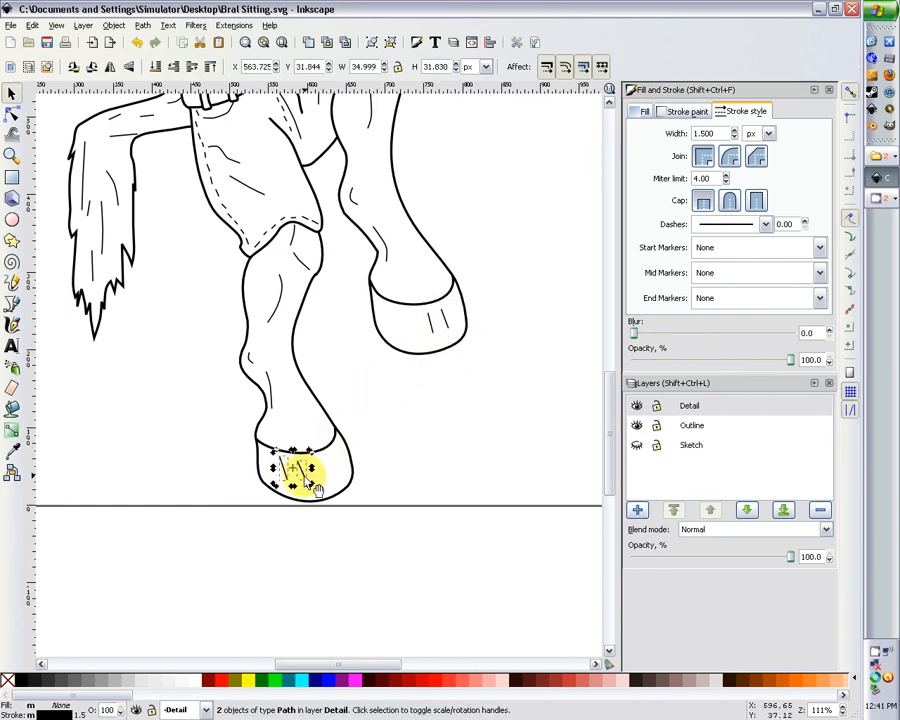
{"action": "left_click", "coordinate": [313, 485]}
{"action": "mouse_move", "coordinate": [311, 486]}
{"action": "left_mouse_down"}
{"action": "mouse_move", "coordinate": [300, 480]}
{"action": "mouse_move", "coordinate": [315, 488]}
{"action": "left_mouse_up"}
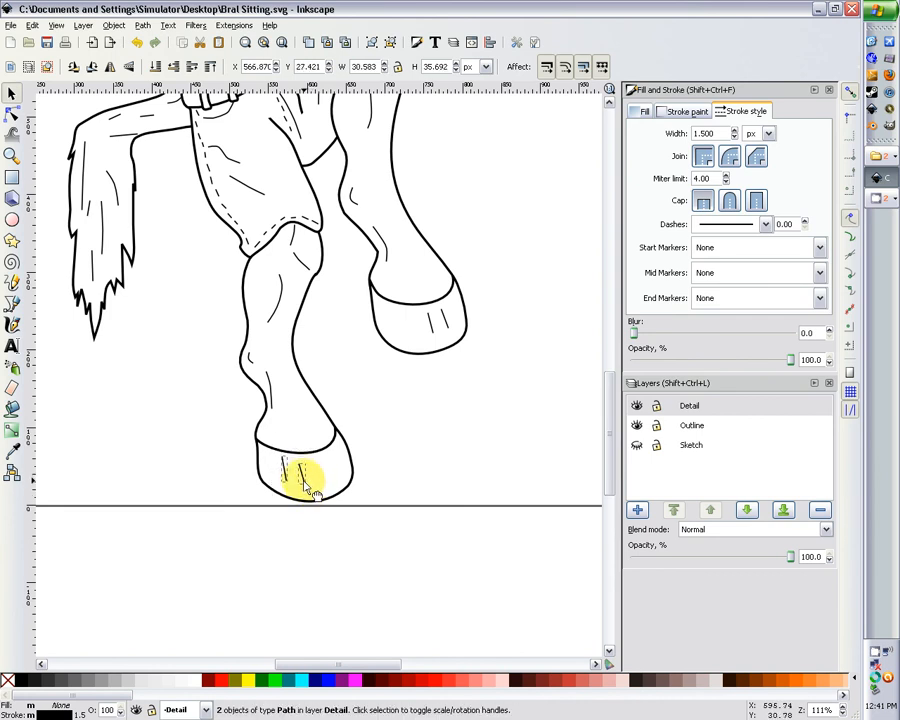
{"action": "left_click", "coordinate": [340, 468]}
{"action": "left_click", "coordinate": [401, 362]}
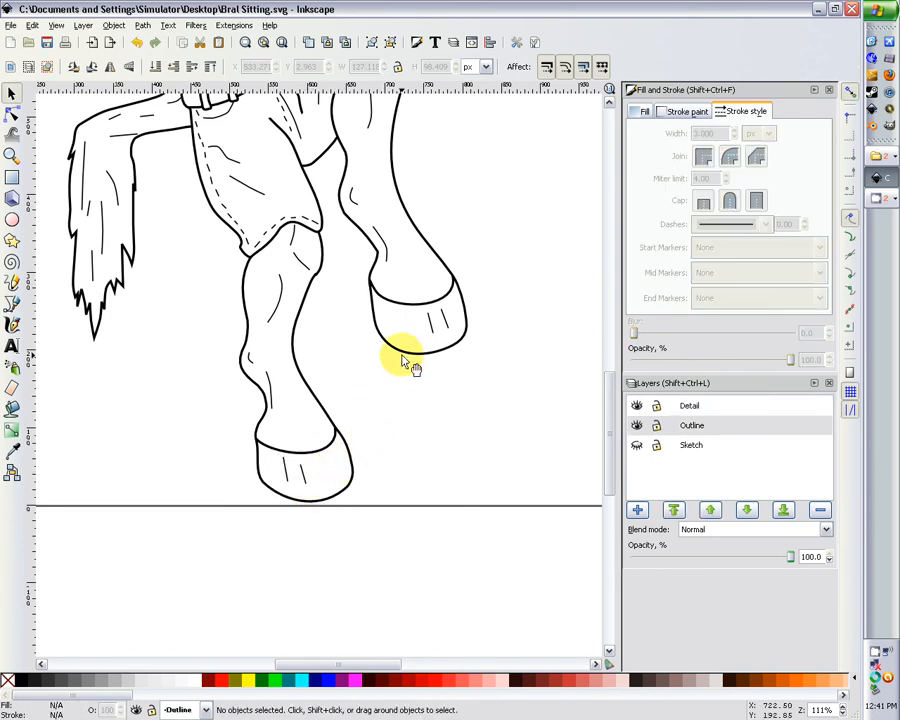
{"action": "left_click", "coordinate": [462, 292]}
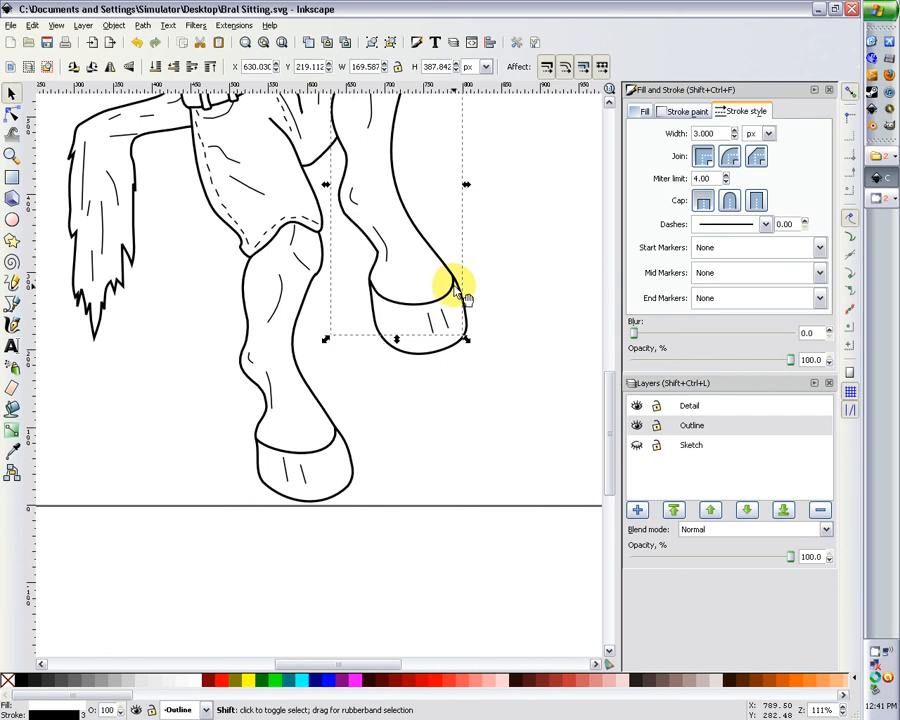
{"action": "left_click", "coordinate": [445, 310], "text": "shift"}
{"action": "left_click", "coordinate": [435, 322], "text": "shift"}
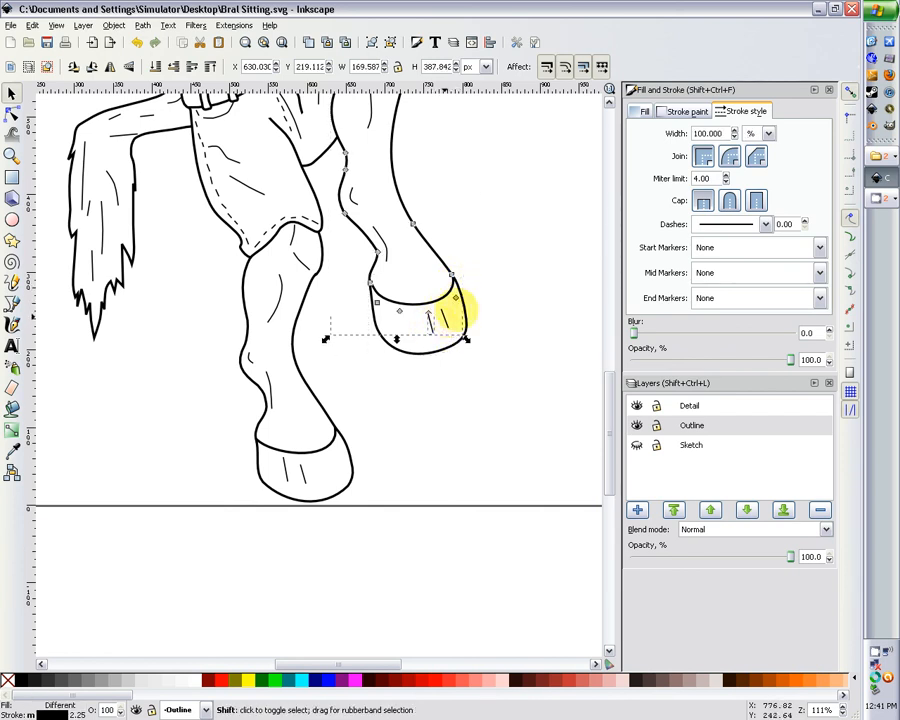
{"action": "key", "text": "n"}
{"action": "left_click", "coordinate": [440, 318]}
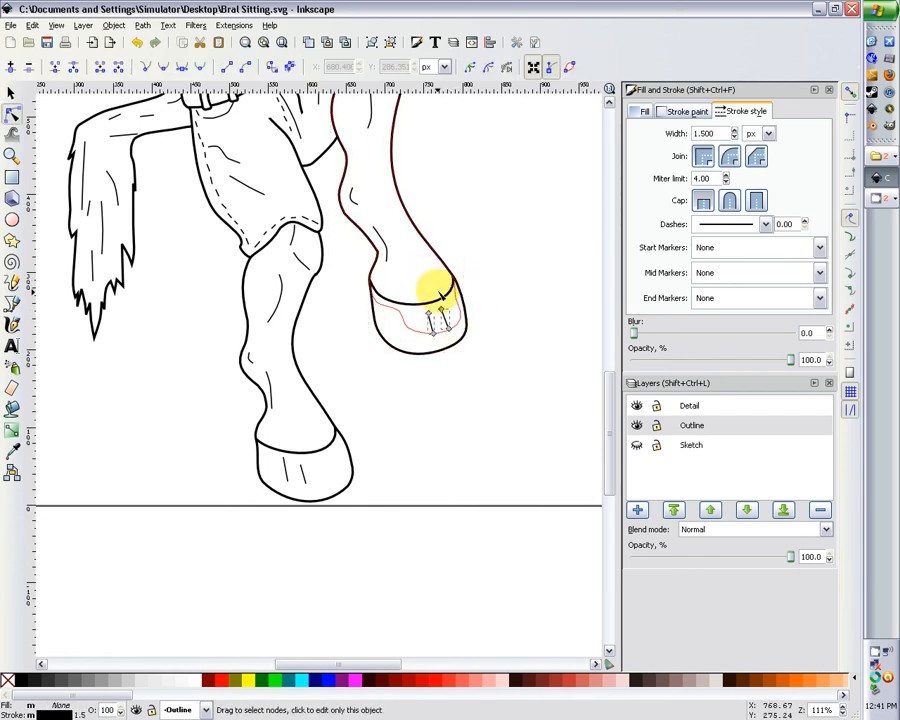
{"action": "left_click", "coordinate": [12, 93]}
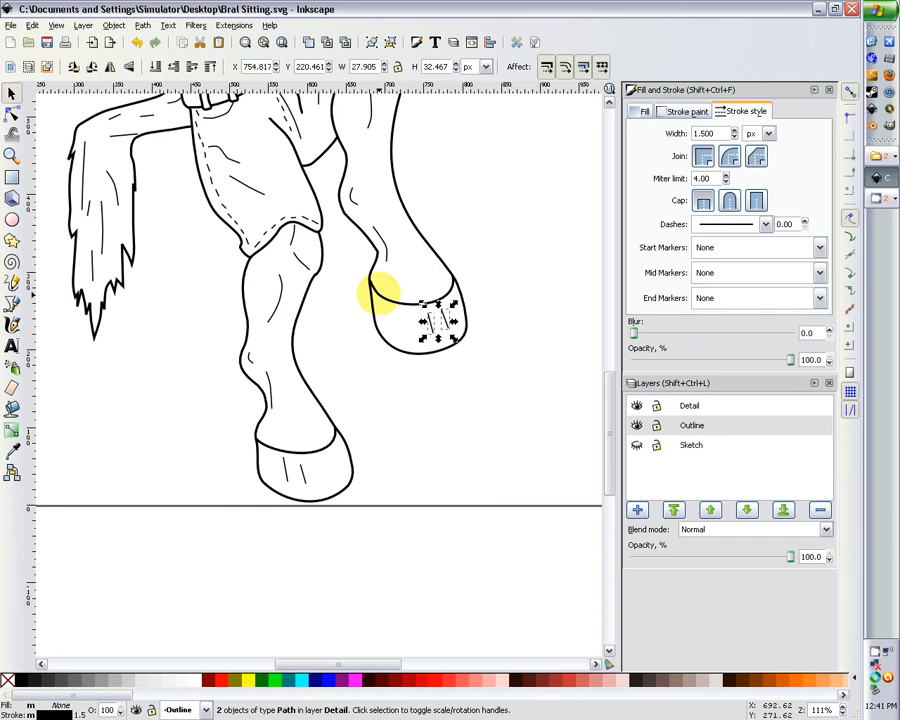
- Select the raised leg, its hoof and both hoof lines, and narrow the front nodes of all four paths horizontally
{"action": "left_click", "coordinate": [452, 272]}
{"action": "left_click", "coordinate": [466, 302], "text": "shift"}
{"action": "left_click", "coordinate": [445, 325], "text": "shift"}
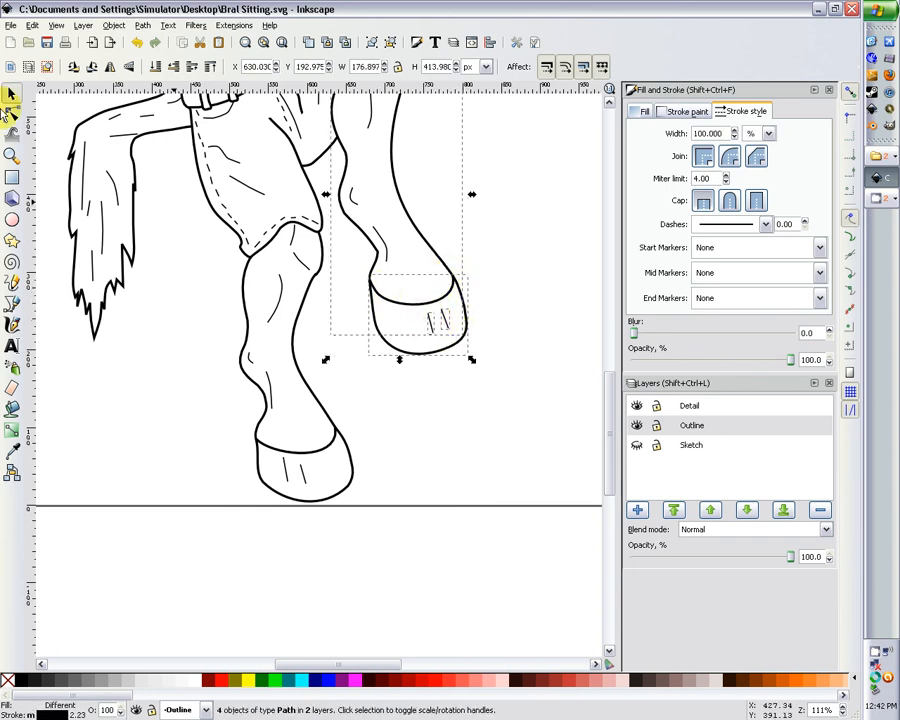
{"action": "left_click", "coordinate": [12, 117]}
{"action": "left_click_drag", "start_coordinate": [486, 220], "coordinate": [394, 384]}
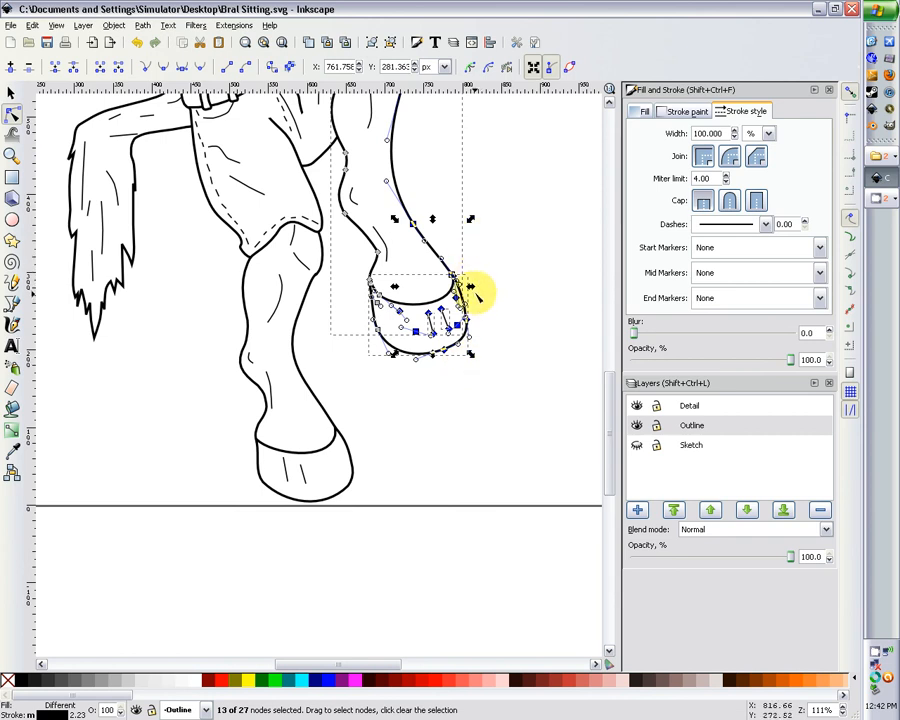
{"action": "left_click_drag", "start_coordinate": [472, 288], "coordinate": [464, 288]}
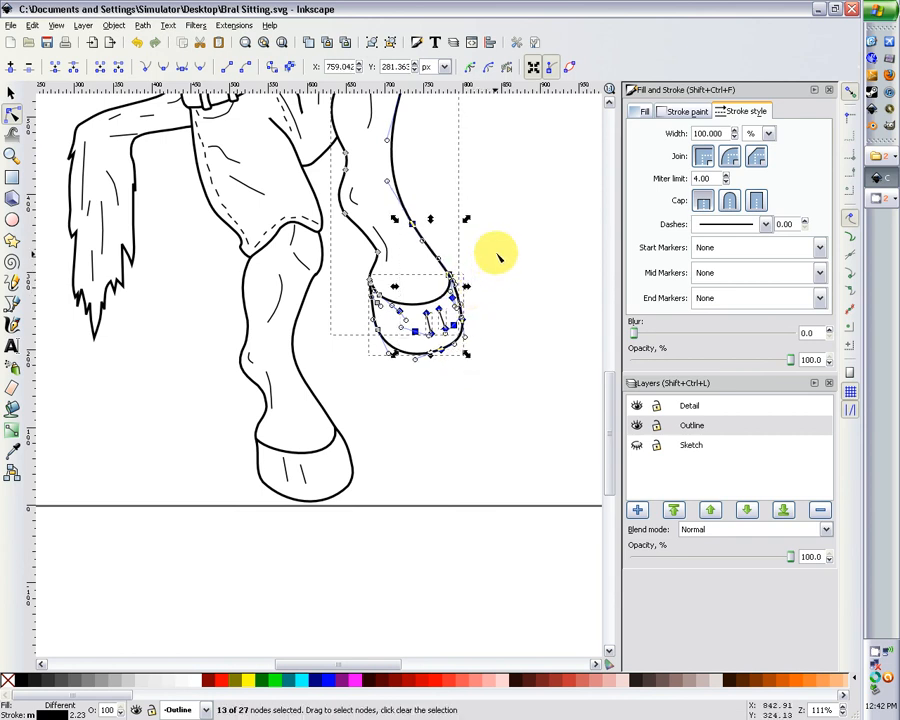
{"action": "left_click", "coordinate": [496, 254]}
{"action": "key", "text": "Escape"}
{"action": "key", "text": "minus"}
{"action": "key", "text": "minus"}
{"action": "key", "text": "minus"}
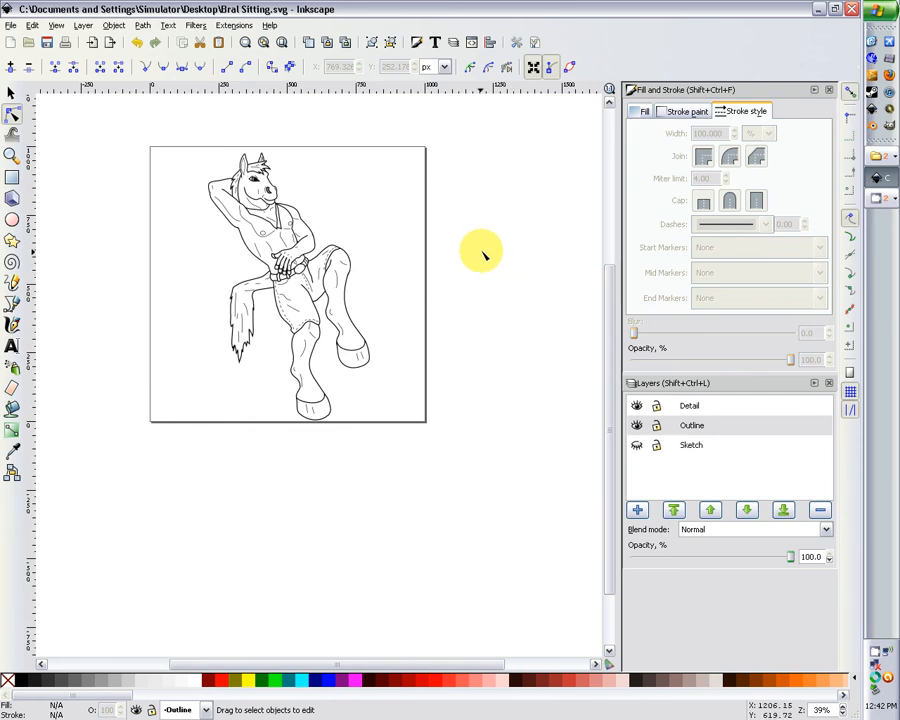
- Move the raised hoof's rear lower node slightly up to flatten the hoof's bottom curve
{"action": "key", "text": "plus"}
{"action": "key", "text": "plus"}
{"action": "left_click", "coordinate": [373, 358]}
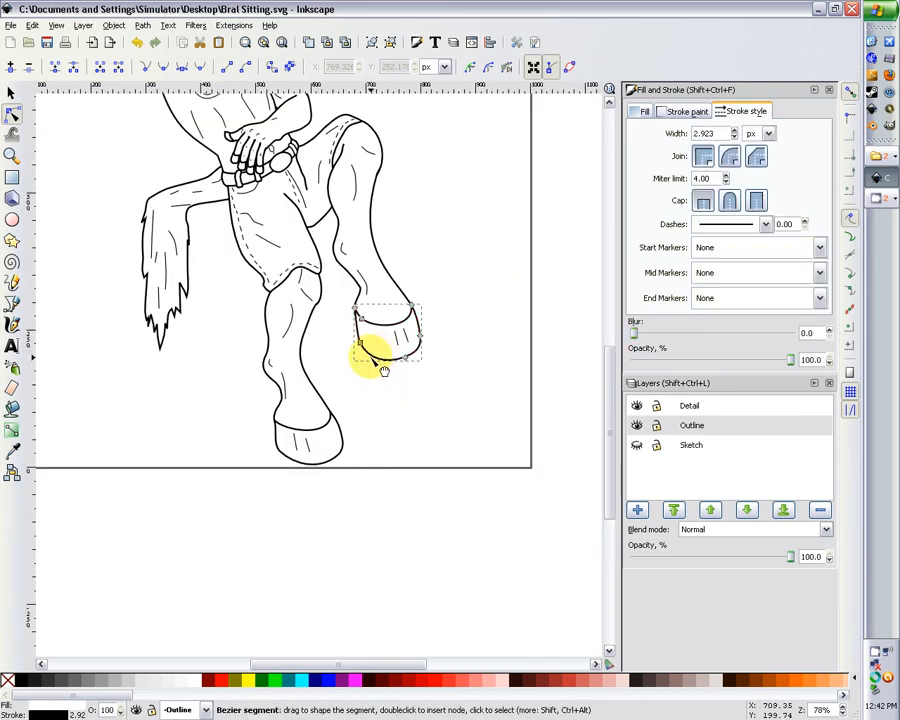
{"action": "left_click_drag", "start_coordinate": [360, 343], "coordinate": [380, 362]}
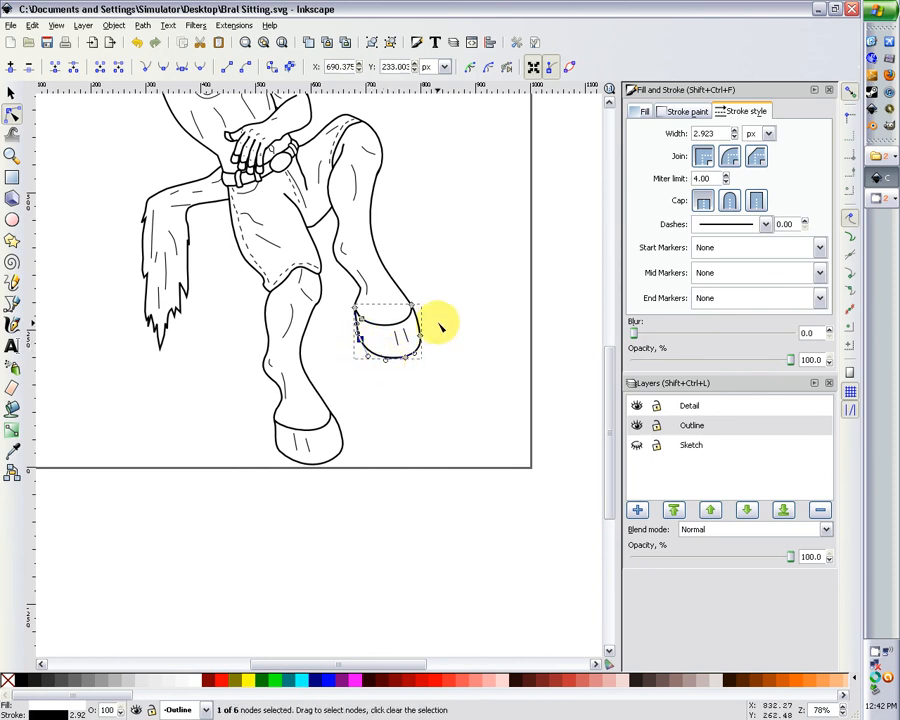
{"action": "left_click", "coordinate": [445, 316]}
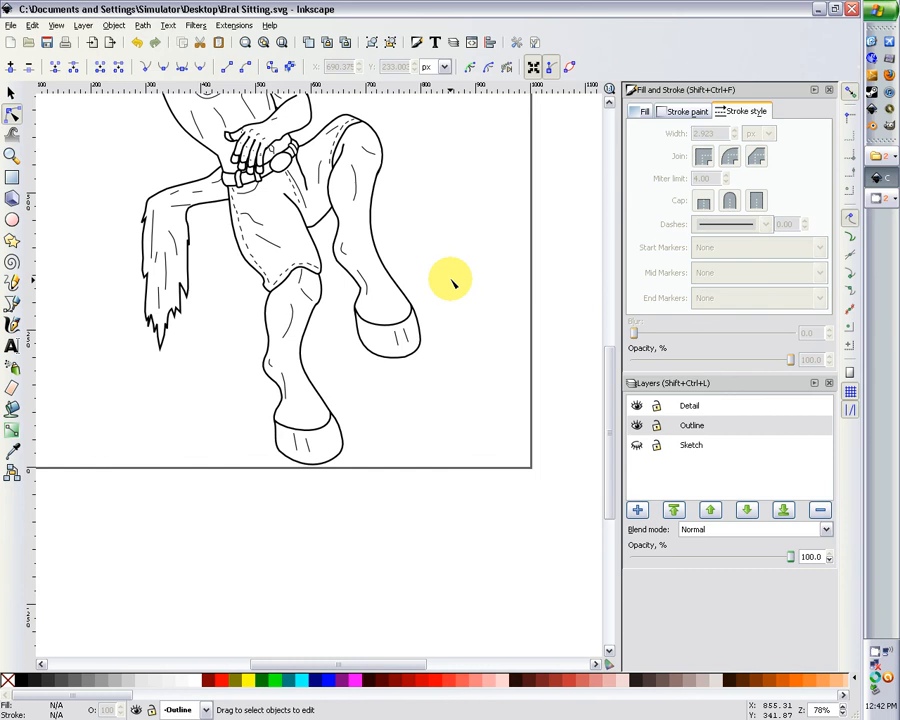
{"action": "key", "text": "minus"}
{"action": "key", "text": "minus"}
{"action": "key", "text": "minus"}
- Move the nodes at the tail's inner bend toward the body to widen the hanging part's upper end
{"action": "key", "text": "plus"}
{"action": "key", "text": "plus"}
{"action": "key", "text": "plus"}
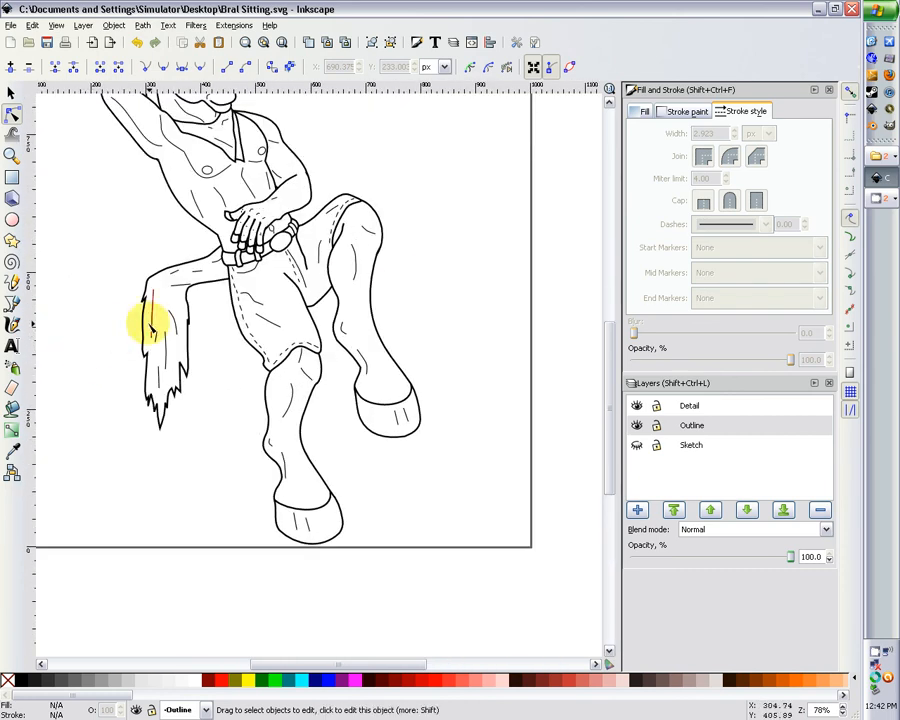
{"action": "left_click", "coordinate": [185, 290]}
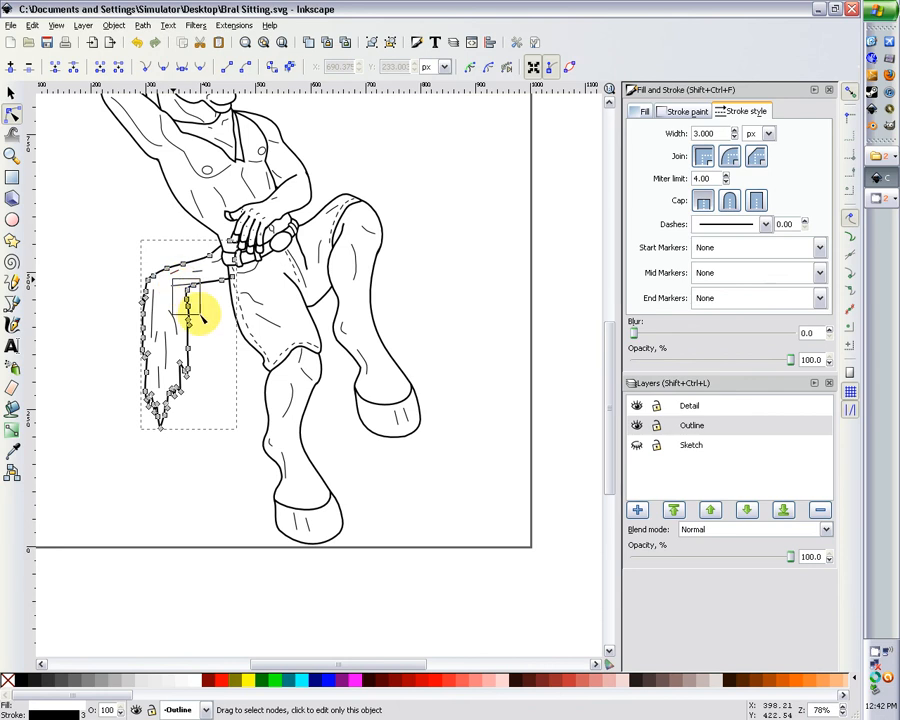
{"action": "mouse_move", "coordinate": [191, 291]}
{"action": "left_mouse_down"}
{"action": "mouse_move", "coordinate": [201, 287]}
{"action": "mouse_move", "coordinate": [191, 306]}
{"action": "left_mouse_up"}
{"action": "left_click", "coordinate": [210, 323]}
{"action": "left_click", "coordinate": [208, 317]}
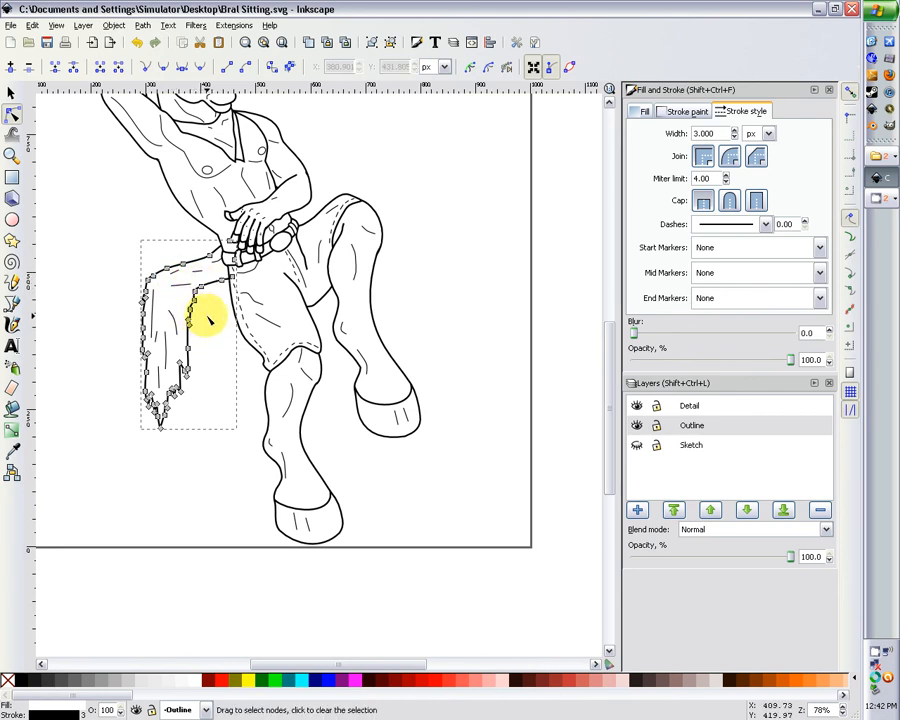
{"action": "left_click", "coordinate": [120, 258]}
{"action": "key", "text": "minus"}
{"action": "key", "text": "minus"}
{"action": "key", "text": "minus"}
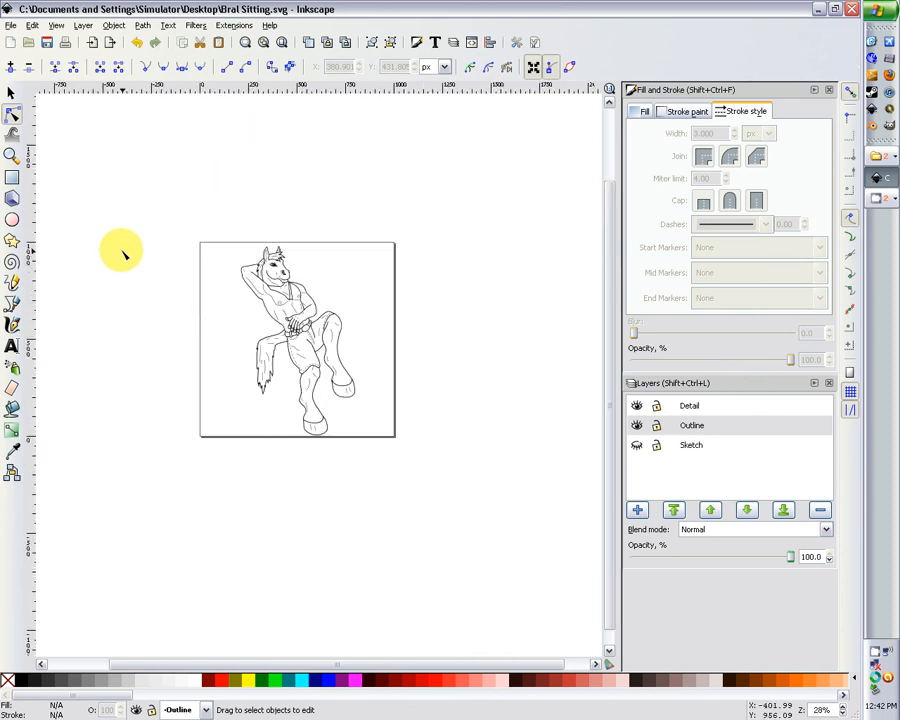
- Reposition the tail outline's root nodes at the belt to slim the base of the tail
{"action": "key", "text": "plus"}
{"action": "key", "text": "plus"}
{"action": "key", "text": "plus"}
{"action": "left_click", "coordinate": [176, 296]}
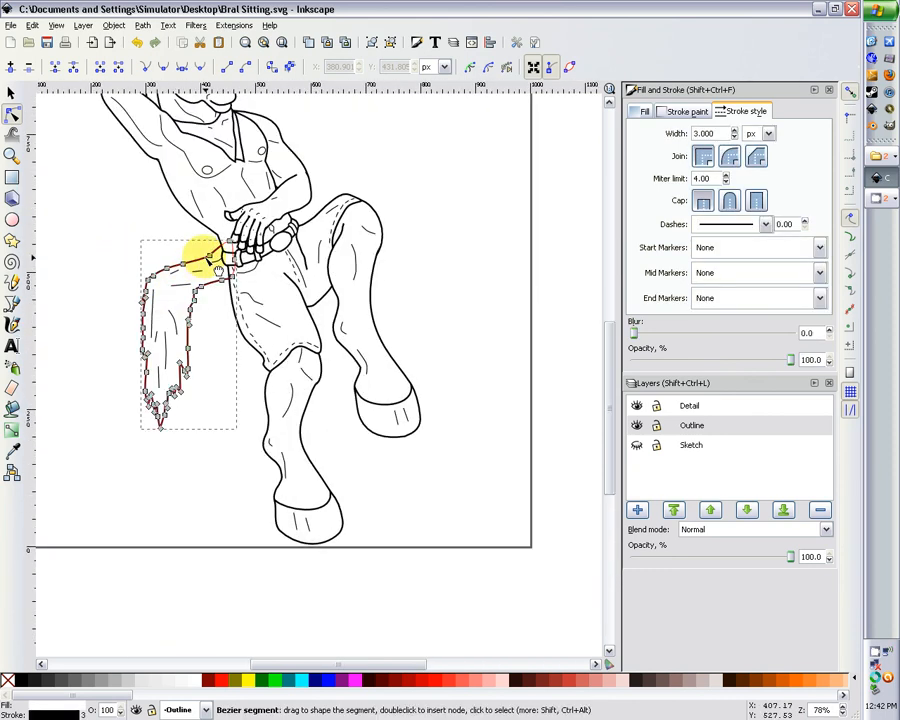
{"action": "left_click", "coordinate": [229, 241]}
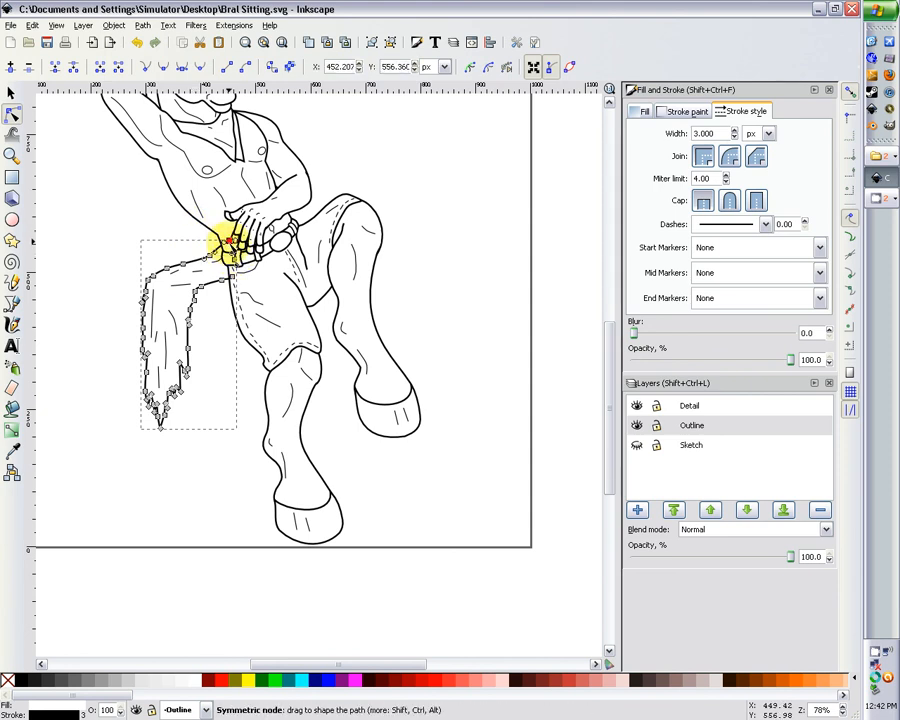
{"action": "left_click_drag", "start_coordinate": [229, 241], "coordinate": [227, 276]}
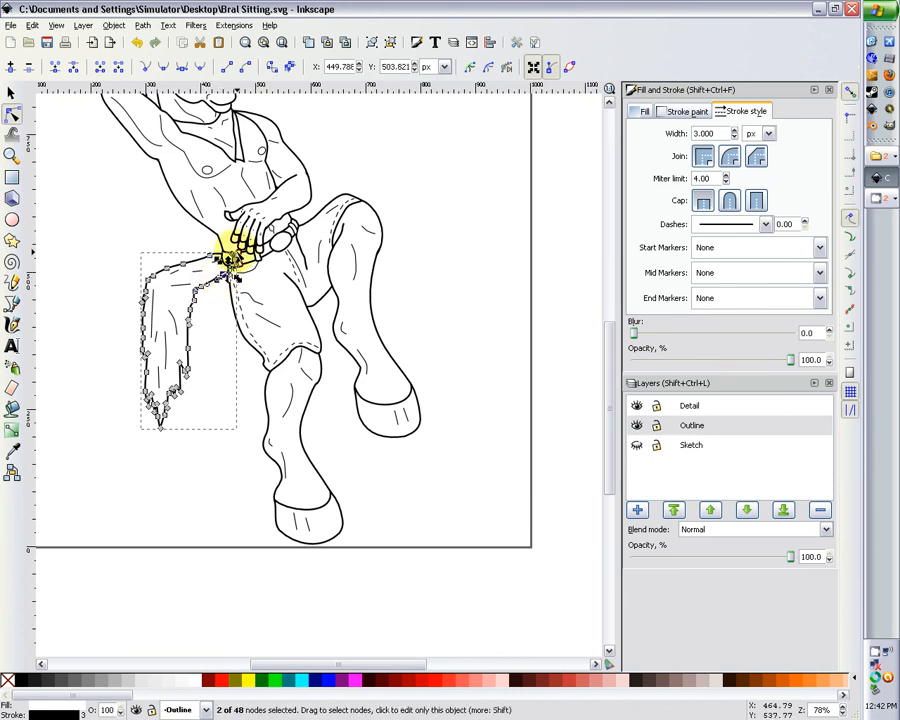
{"action": "left_click", "coordinate": [430, 211]}
{"action": "key", "text": "minus"}
{"action": "key", "text": "minus"}
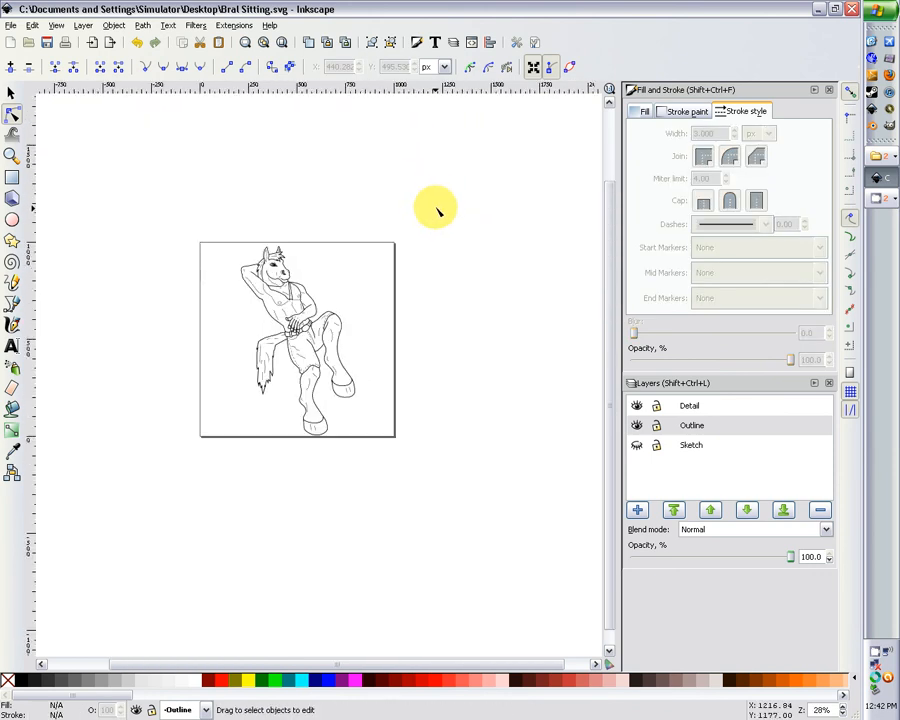
{"action": "key", "text": "plus"}
{"action": "key", "text": "plus"}
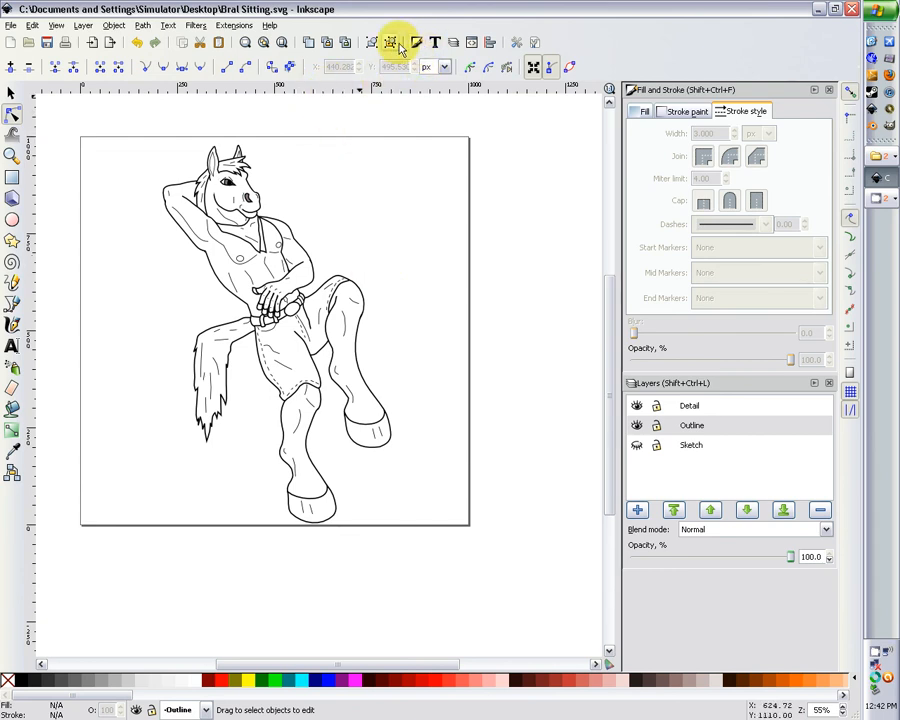
{"action": "left_click", "coordinate": [283, 43]}
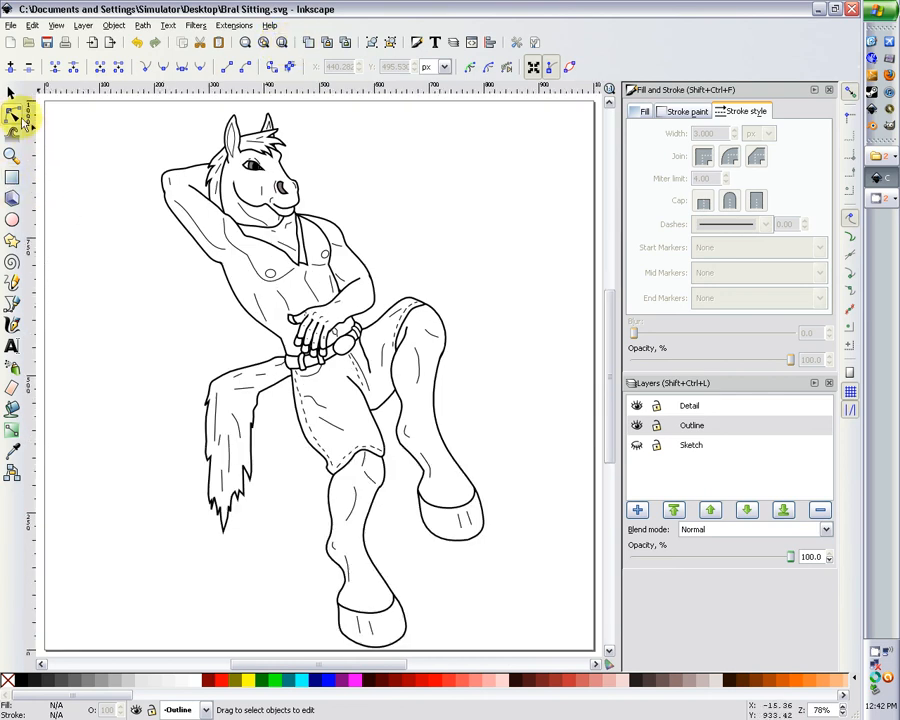
- Select the character's entire line art in the Detail and Outline layers and flip it horizontally
{"action": "left_click", "coordinate": [10, 93]}
{"action": "mouse_move", "coordinate": [128, 96]}
{"action": "left_mouse_down"}
{"action": "mouse_move", "coordinate": [422, 431]}
{"action": "mouse_move", "coordinate": [528, 683]}
{"action": "mouse_move", "coordinate": [548, 597]}
{"action": "left_mouse_up"}
{"action": "scroll", "coordinate": [548, 597], "scroll_direction": "up", "scroll_amount": 5}
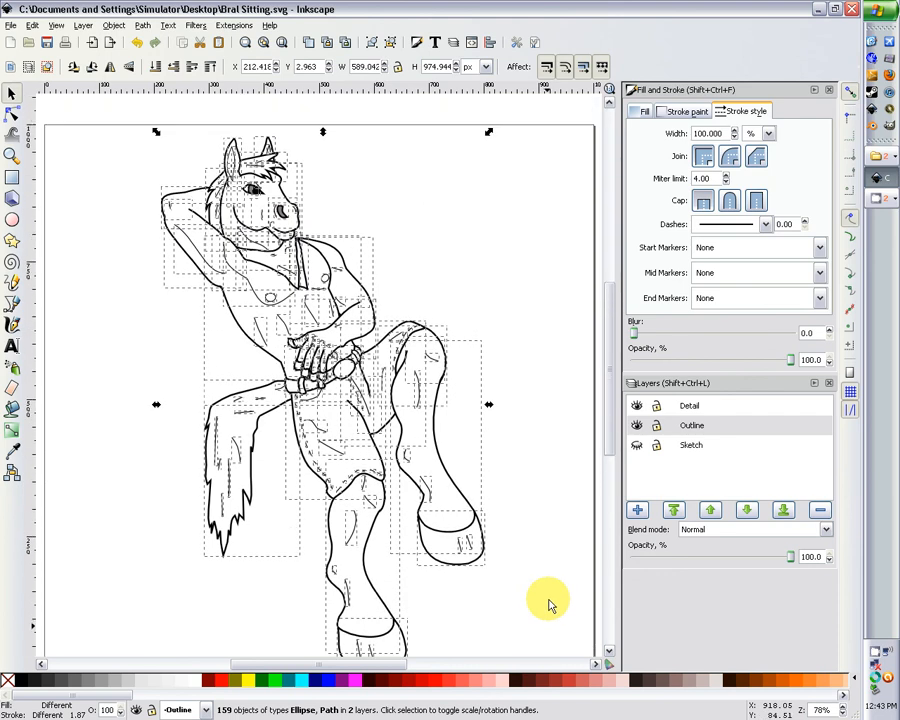
{"action": "left_click", "coordinate": [113, 25]}
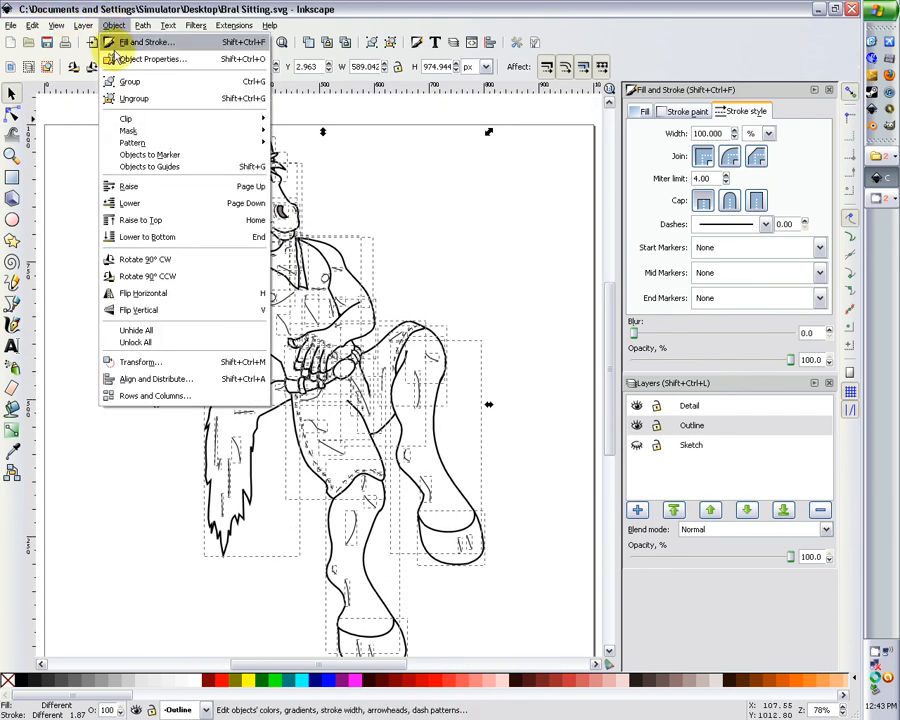
{"action": "left_click", "coordinate": [172, 296]}
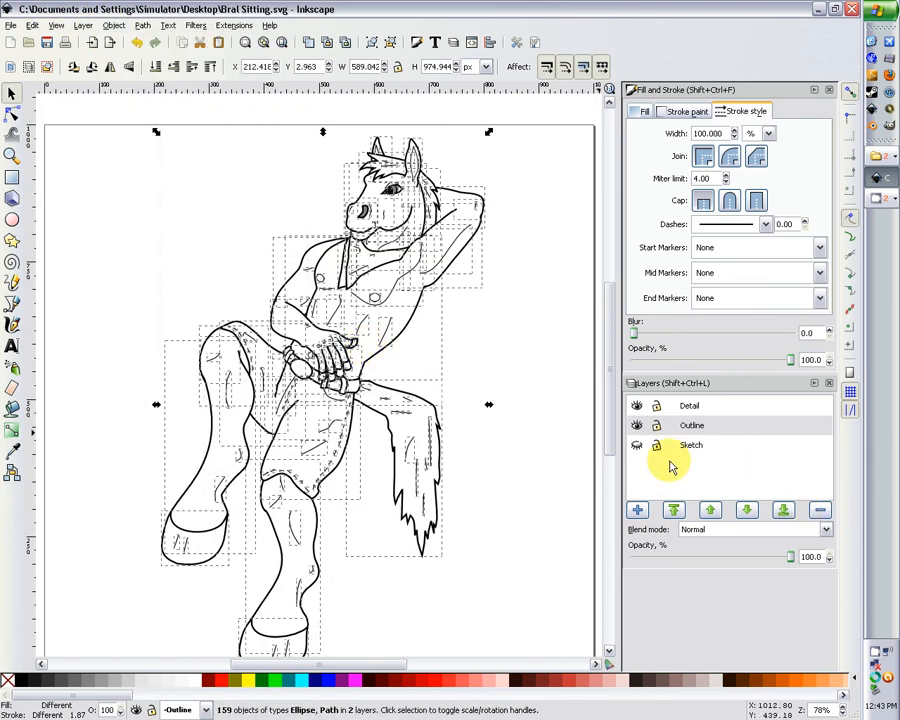
- Show the Sketch layer and shift the sketch image slightly right and down to line up with the flipped line art
{"action": "left_click", "coordinate": [637, 446]}
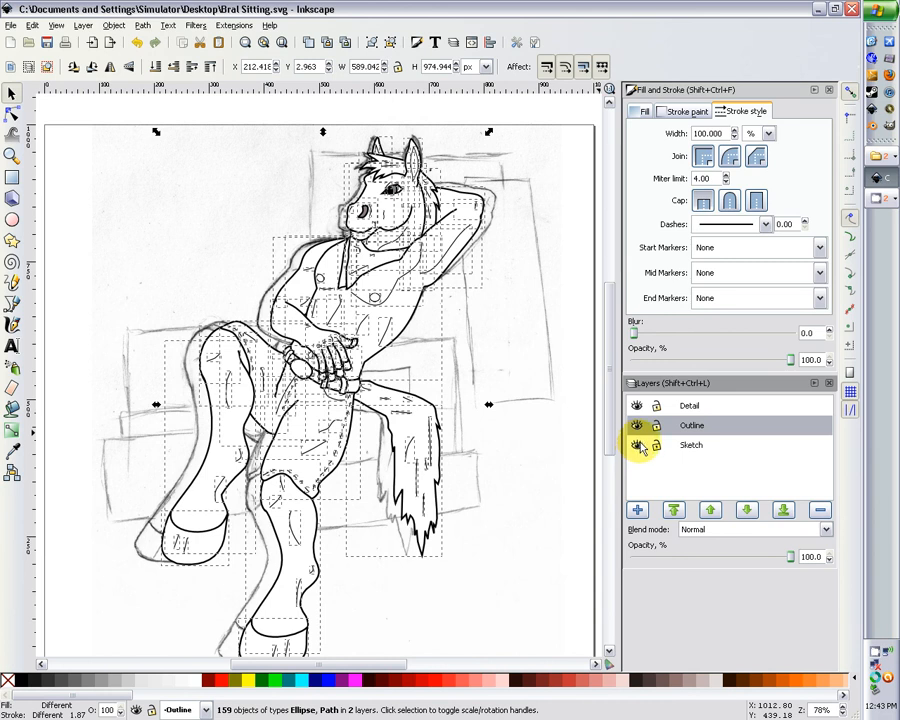
{"action": "left_click", "coordinate": [110, 173]}
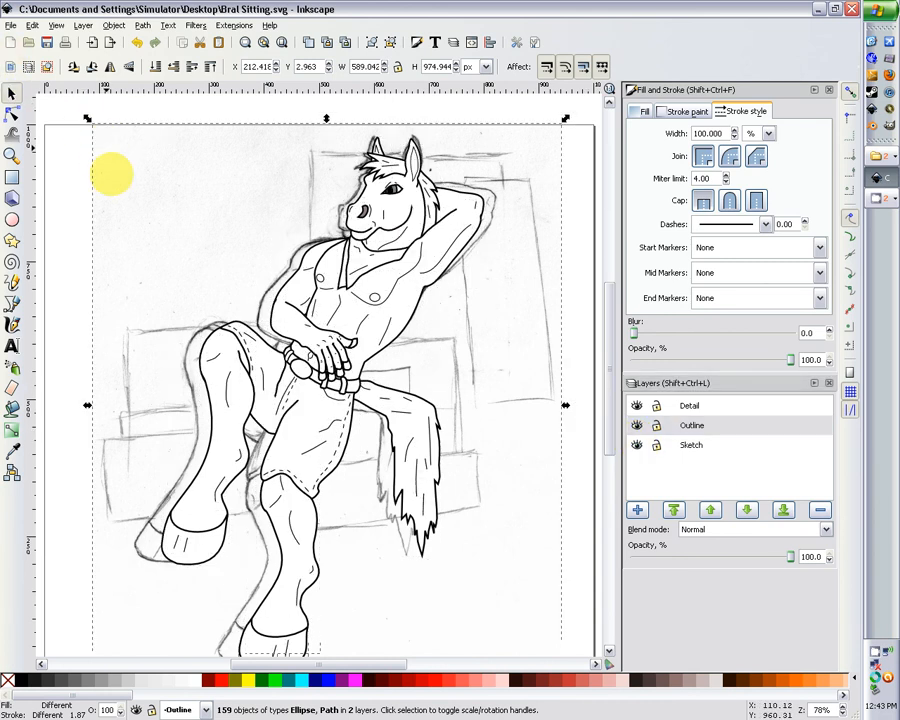
{"action": "left_click_drag", "start_coordinate": [119, 186], "coordinate": [133, 193]}
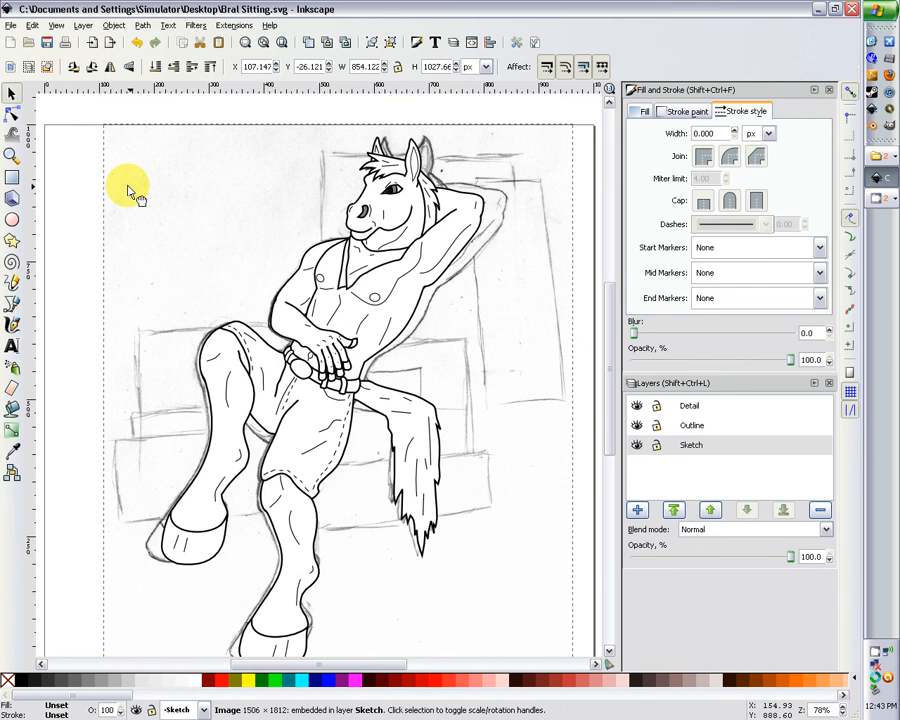
- Toggle the Sketch layer's visibility and lower the Outline layer's opacity to 57.8% to compare the line art with the sketch
{"action": "left_click", "coordinate": [637, 444]}
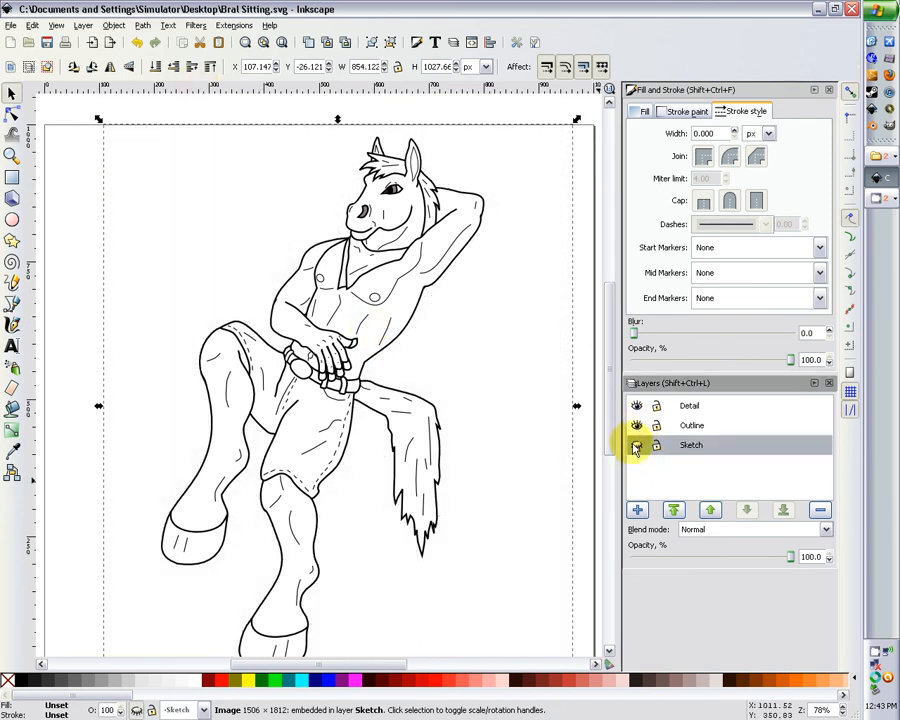
{"action": "left_click", "coordinate": [636, 444]}
{"action": "left_click", "coordinate": [775, 426]}
{"action": "left_click_drag", "start_coordinate": [795, 557], "coordinate": [725, 563]}
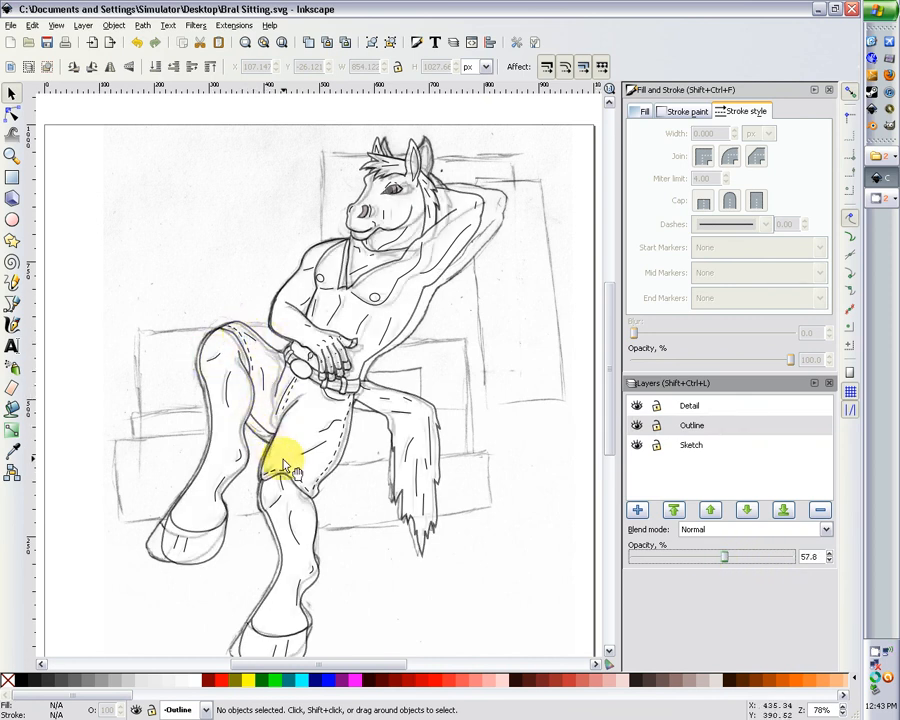
{"action": "scroll", "coordinate": [586, 462], "scroll_direction": "down", "scroll_amount": 3}
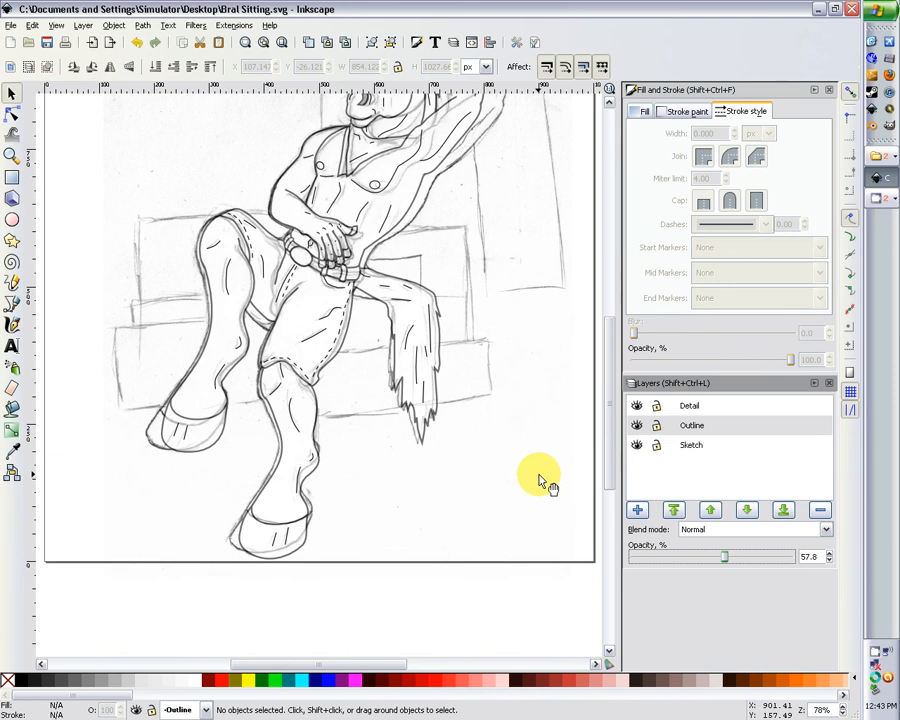
{"action": "scroll", "coordinate": [540, 483], "scroll_direction": "up", "scroll_amount": 5}
- Restore the Outline layer's opacity to 100% and hide the Sketch layer
{"action": "left_click", "coordinate": [771, 556]}
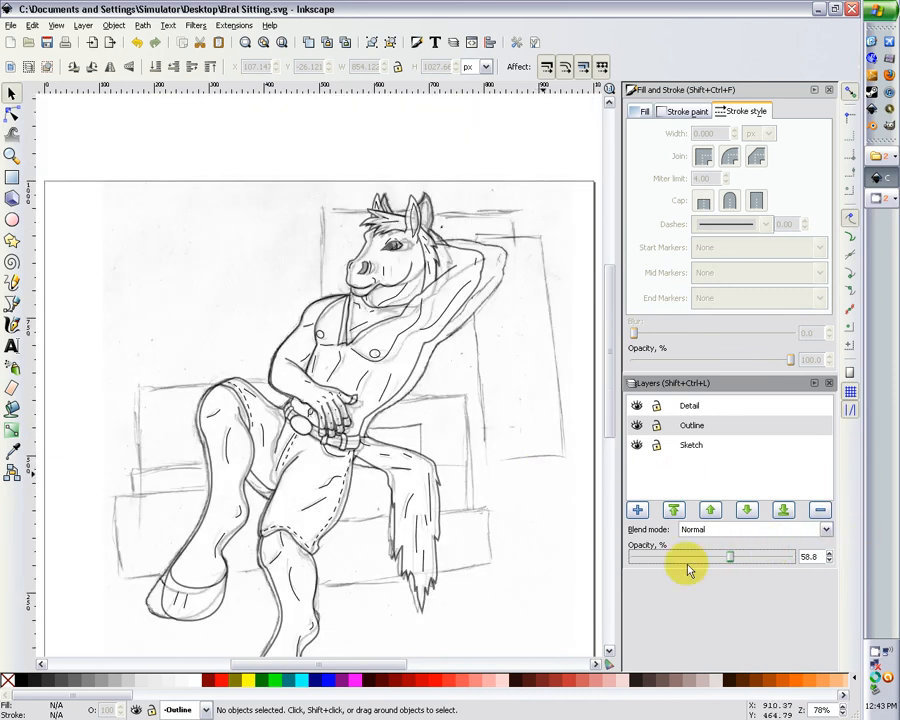
{"action": "left_click_drag", "start_coordinate": [730, 556], "coordinate": [818, 539]}
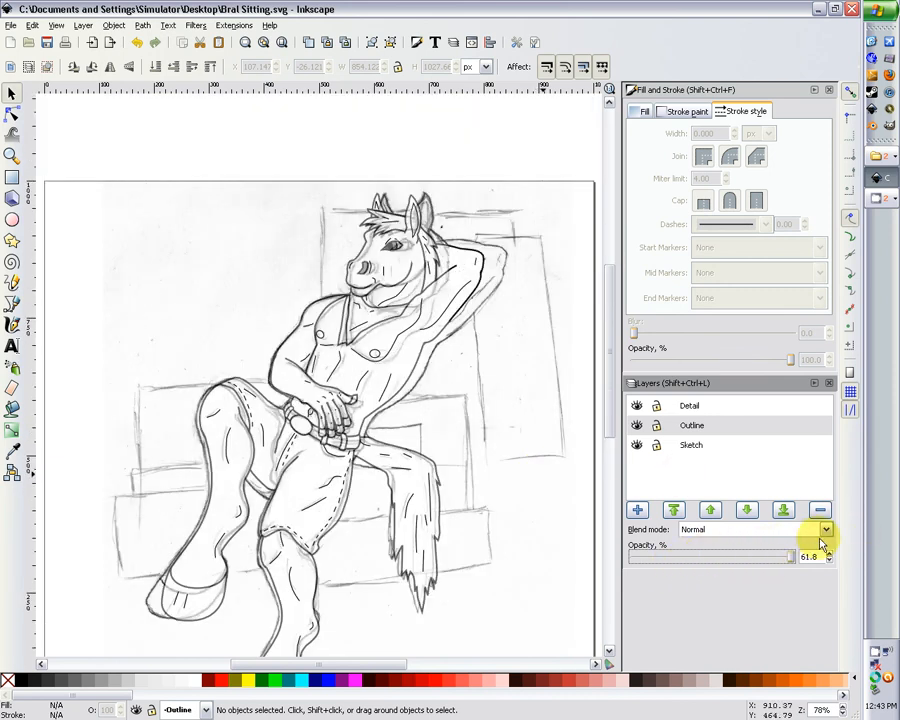
{"action": "left_click", "coordinate": [637, 446]}
{"action": "left_click_drag", "start_coordinate": [611, 352], "coordinate": [607, 383]}
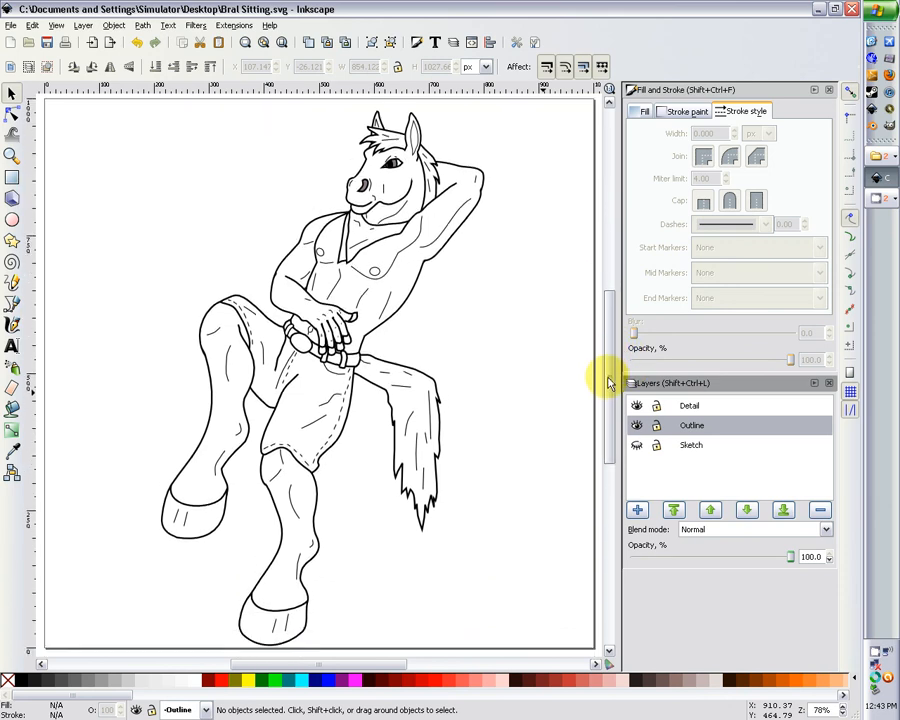